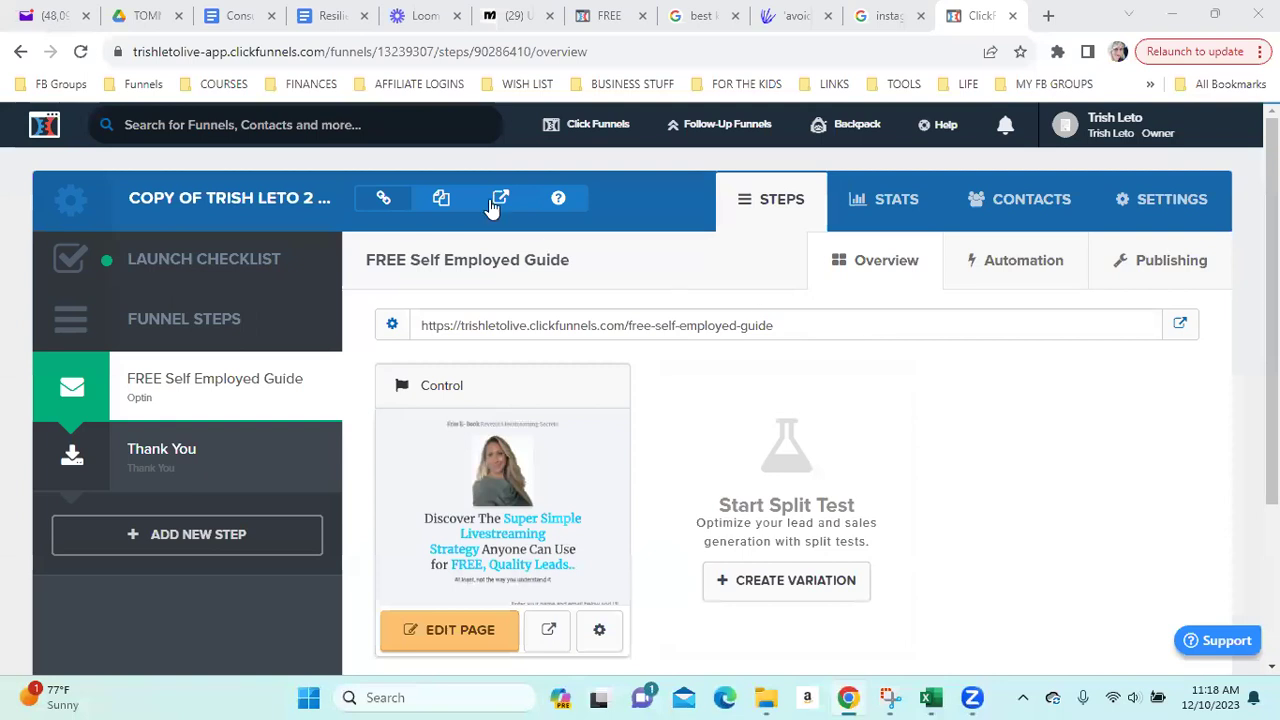
# Open the 2 step optin Shared Funnel from the funnels list and edit its Optin page.
pyautogui.moveTo(571, 126)
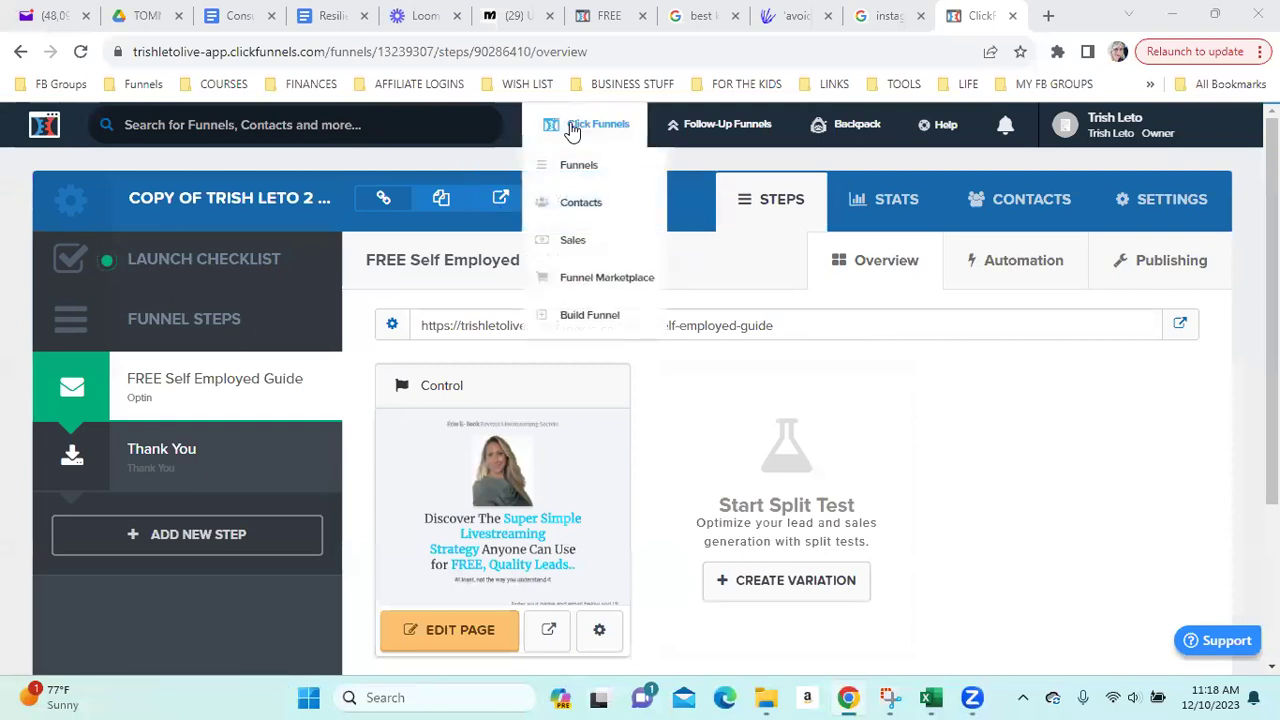
pyautogui.click(580, 171)
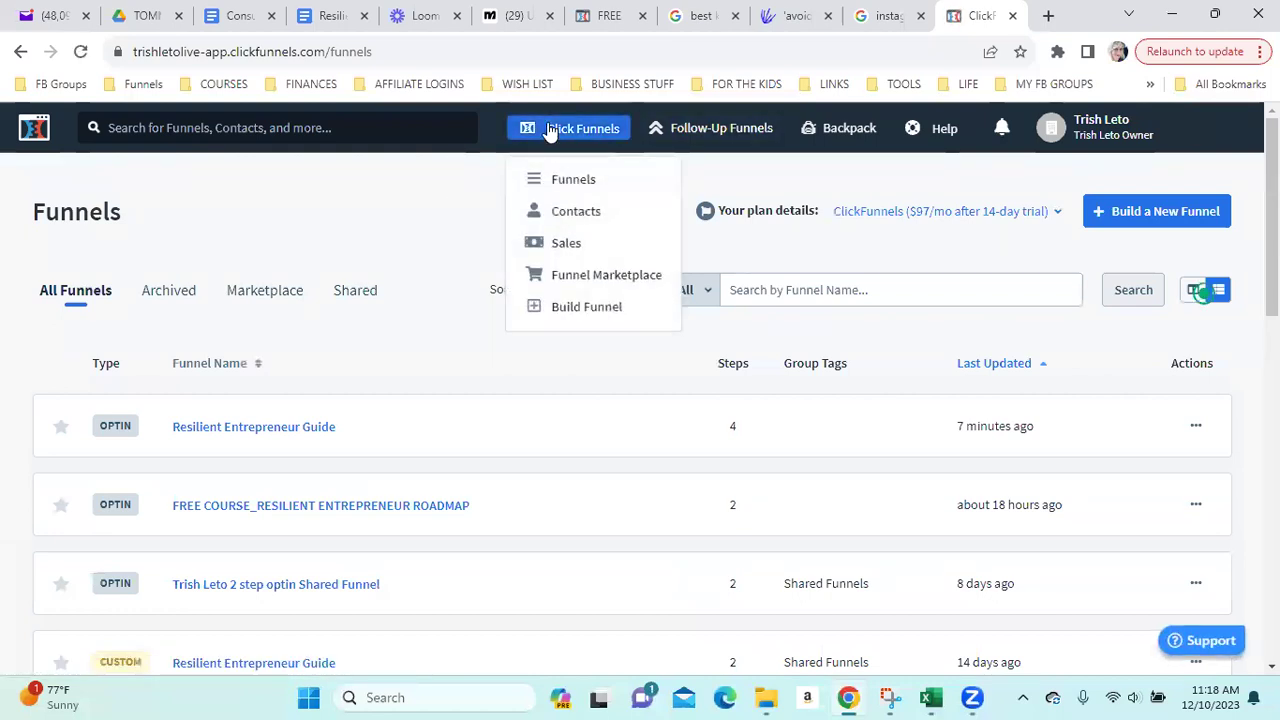
pyautogui.click(243, 588)
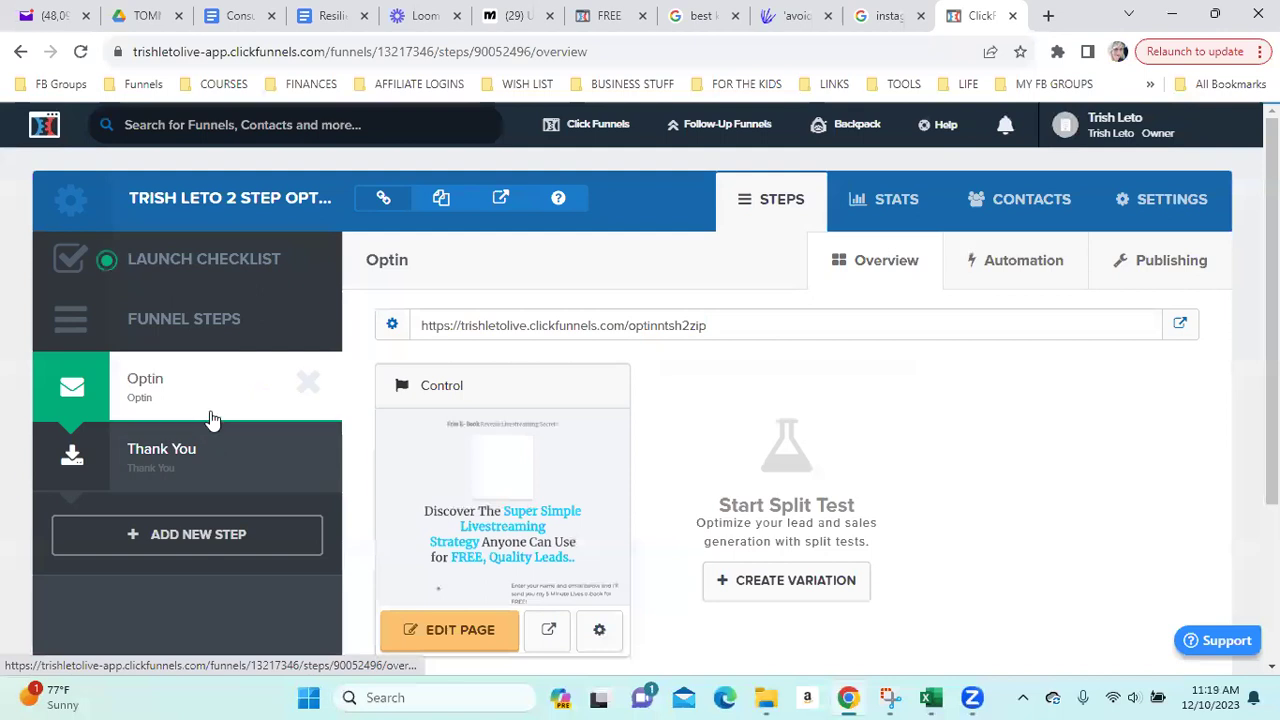
pyautogui.click(434, 632)
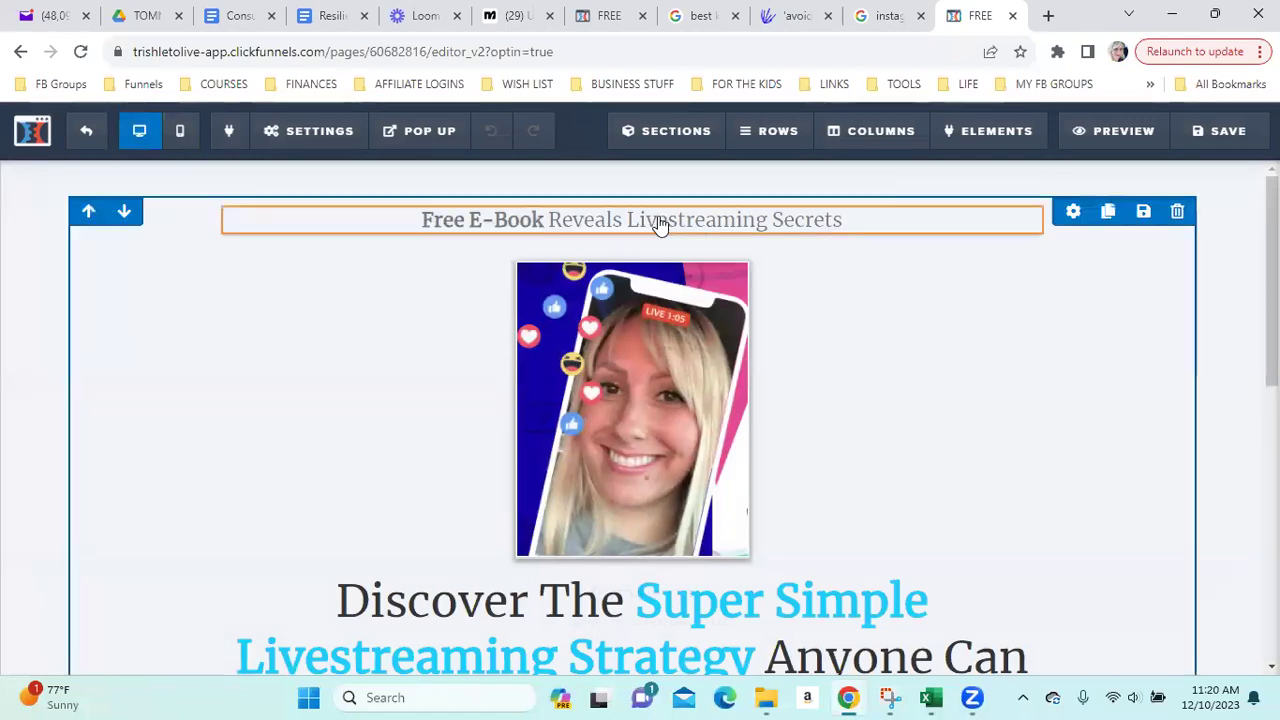
# Copy the "Free E-Book Reveals Livestreaming Secrets" line above the portrait.
pyautogui.doubleClick(695, 221)
pyautogui.click(703, 219)
pyautogui.tripleClick(703, 212)
pyautogui.rightClick(706, 212)
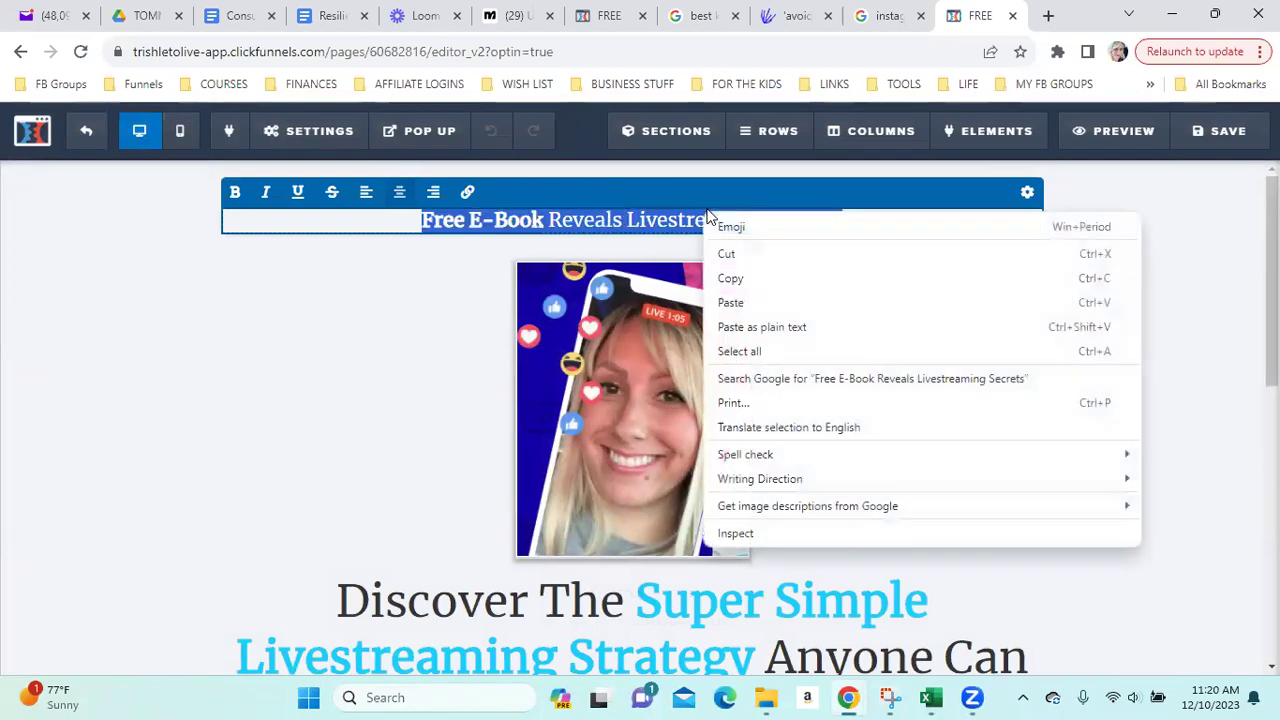
pyautogui.click(741, 275)
pyautogui.click(1020, 297)
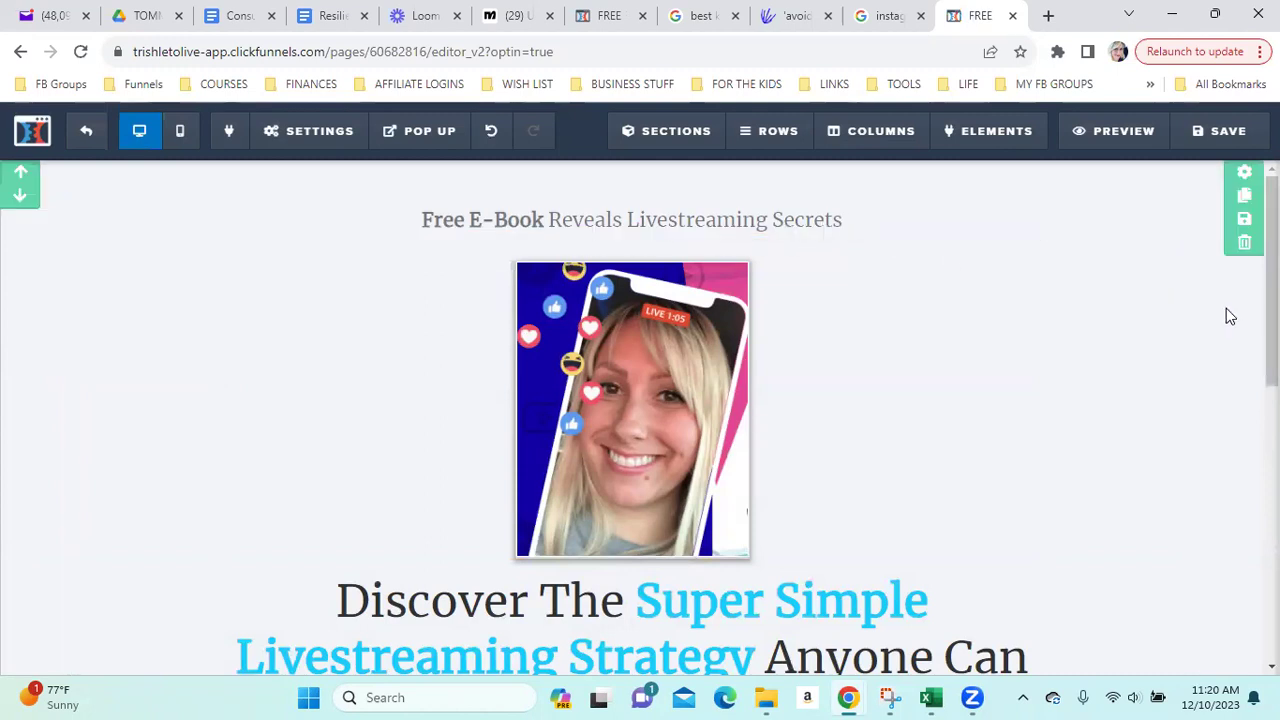
# Choose Roboto as the page's content font in the typography settings.
pyautogui.scroll(-3, 1222, 305)
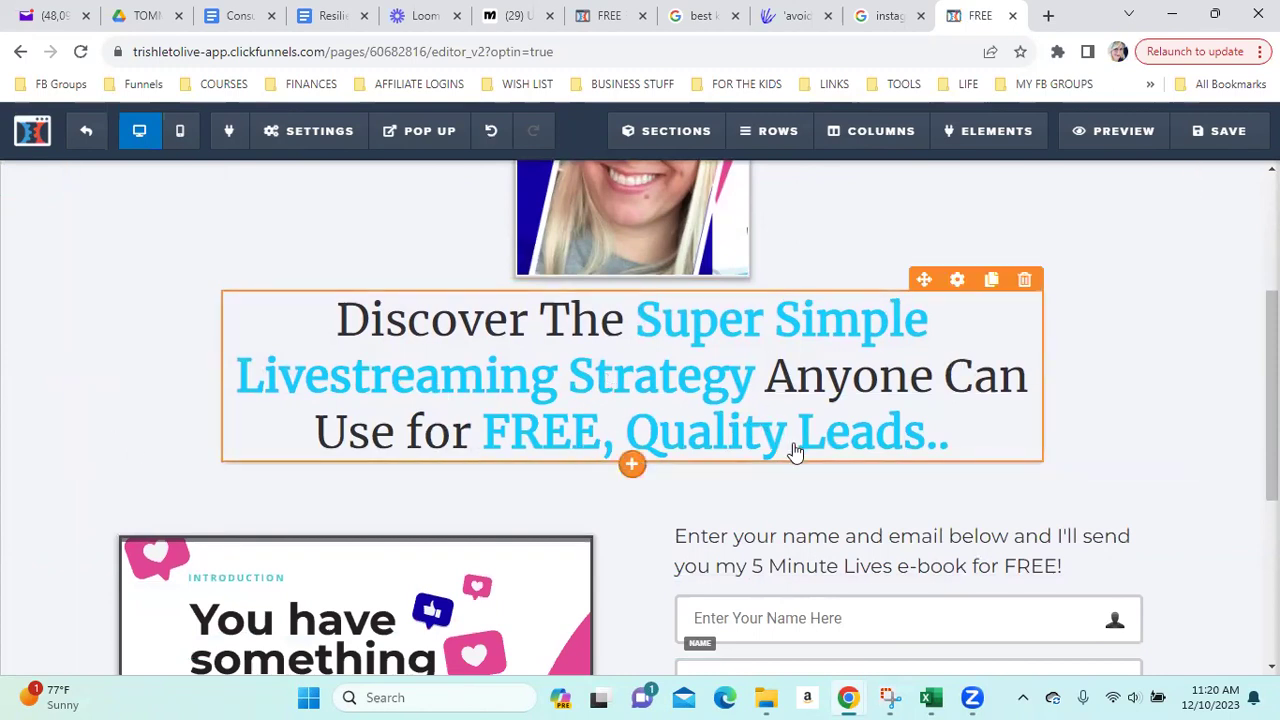
pyautogui.scroll(-3, 1207, 306)
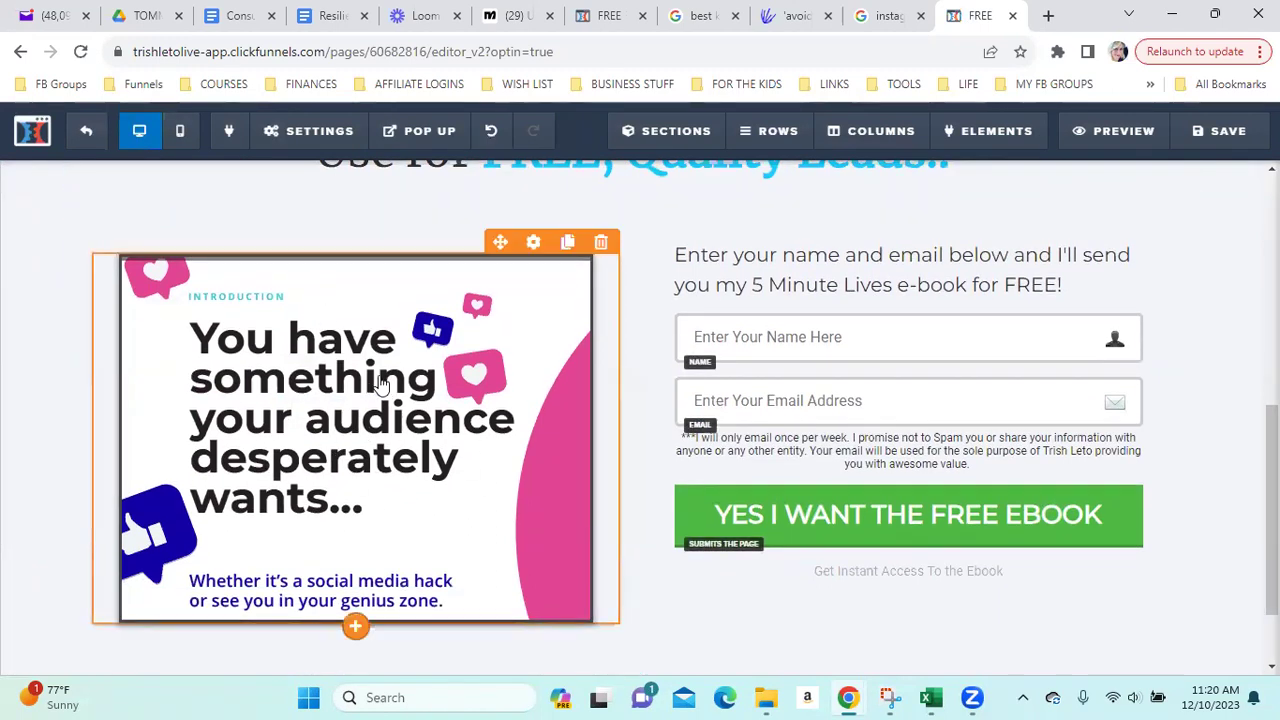
pyautogui.scroll(1, 624, 390)
pyautogui.scroll(8, 624, 397)
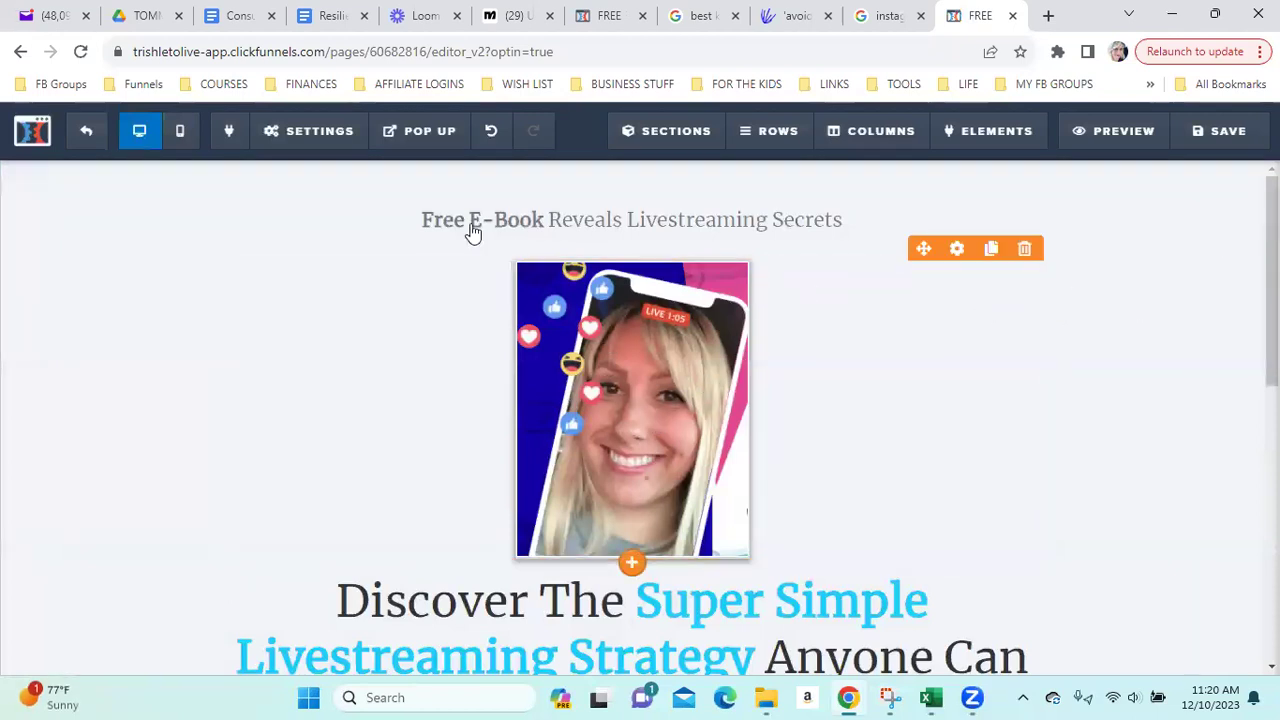
pyautogui.click(323, 141)
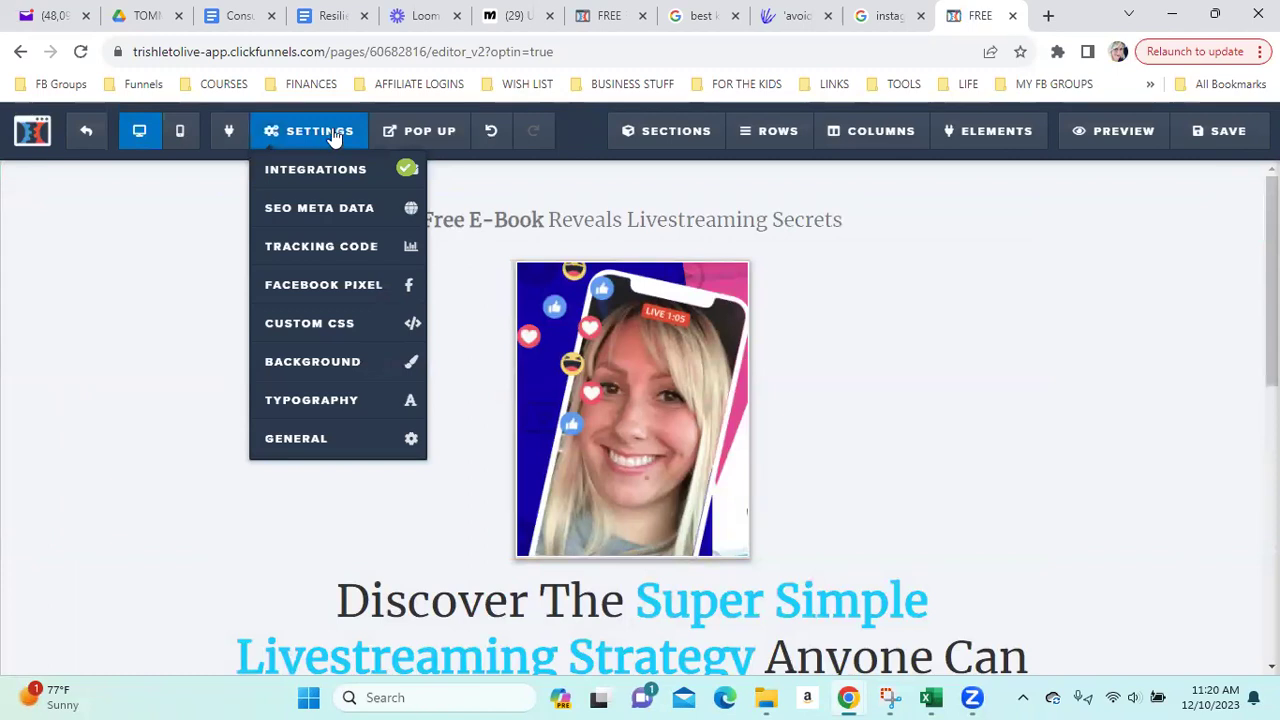
pyautogui.click(341, 403)
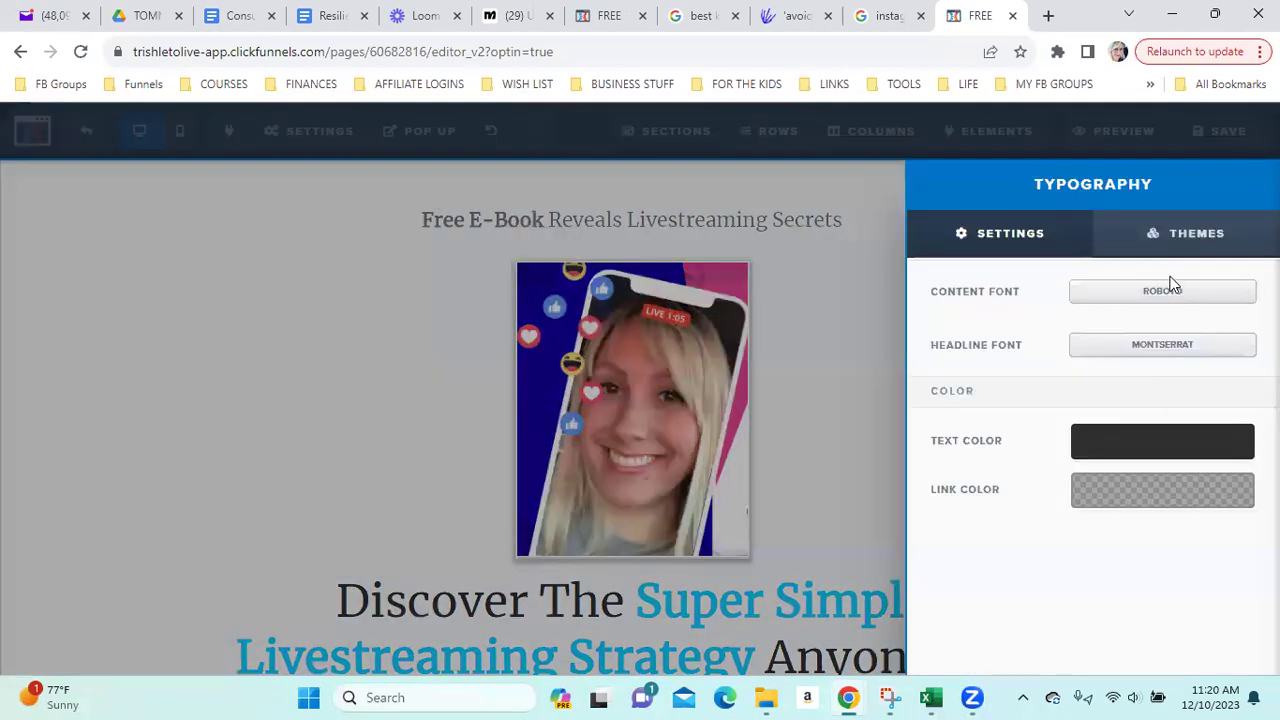
pyautogui.click(1168, 290)
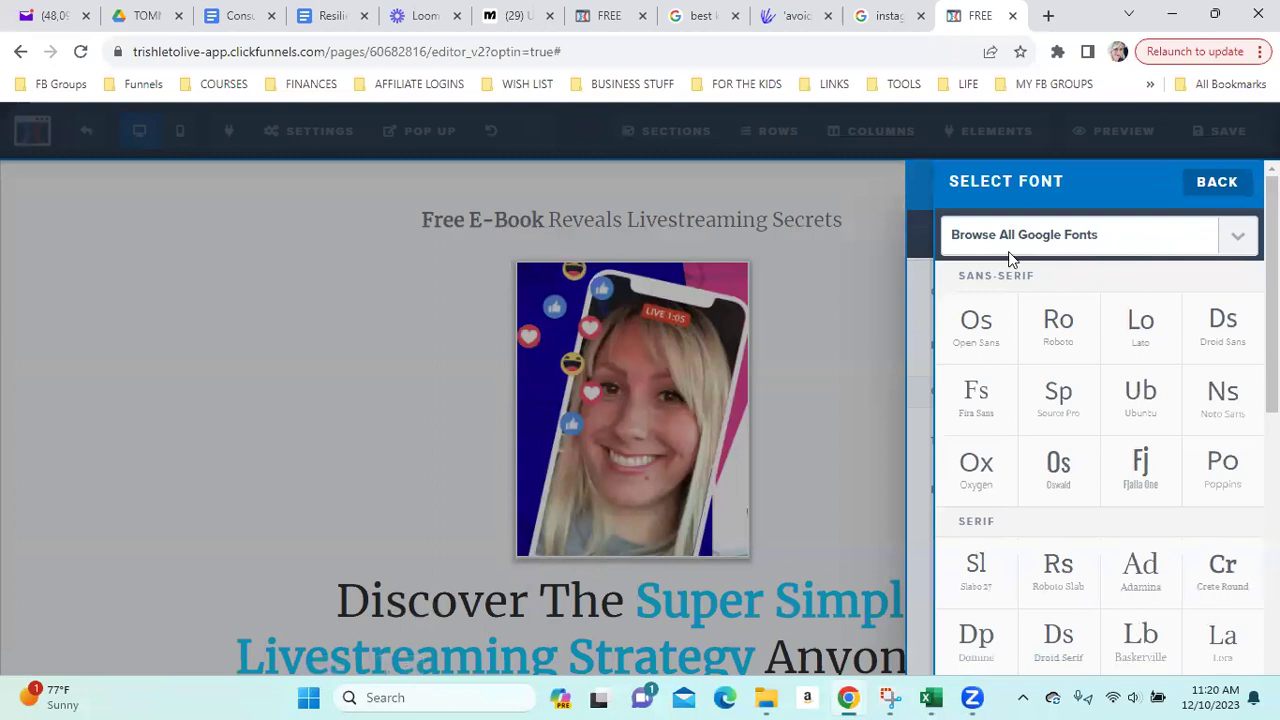
pyautogui.click(1057, 325)
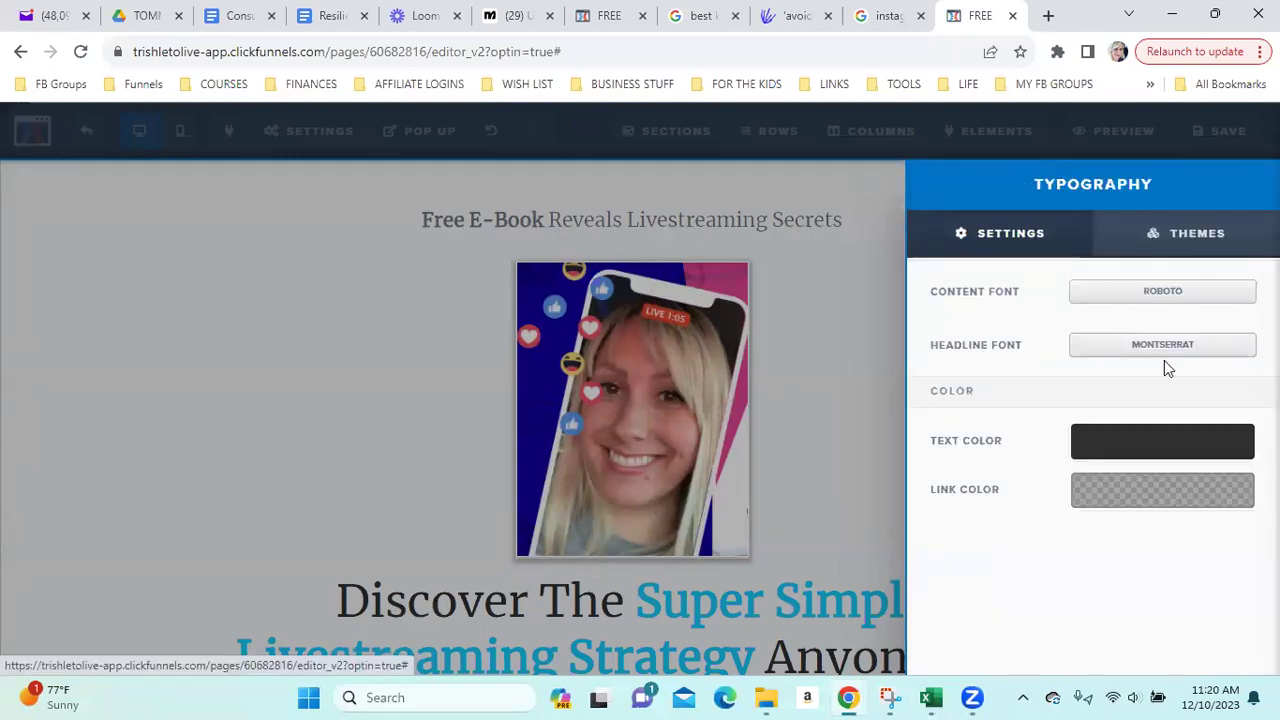
# Change the page's content font to Open Sans and close the typography settings.
pyautogui.click(1151, 299)
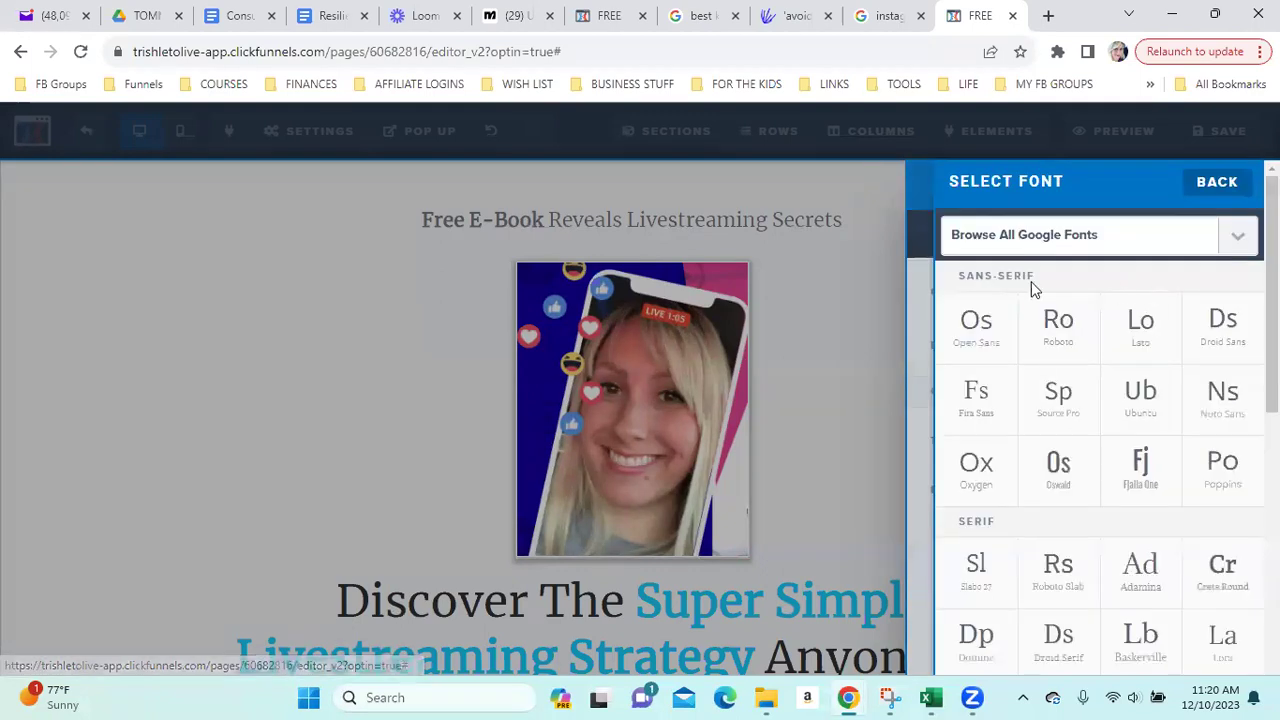
pyautogui.click(980, 325)
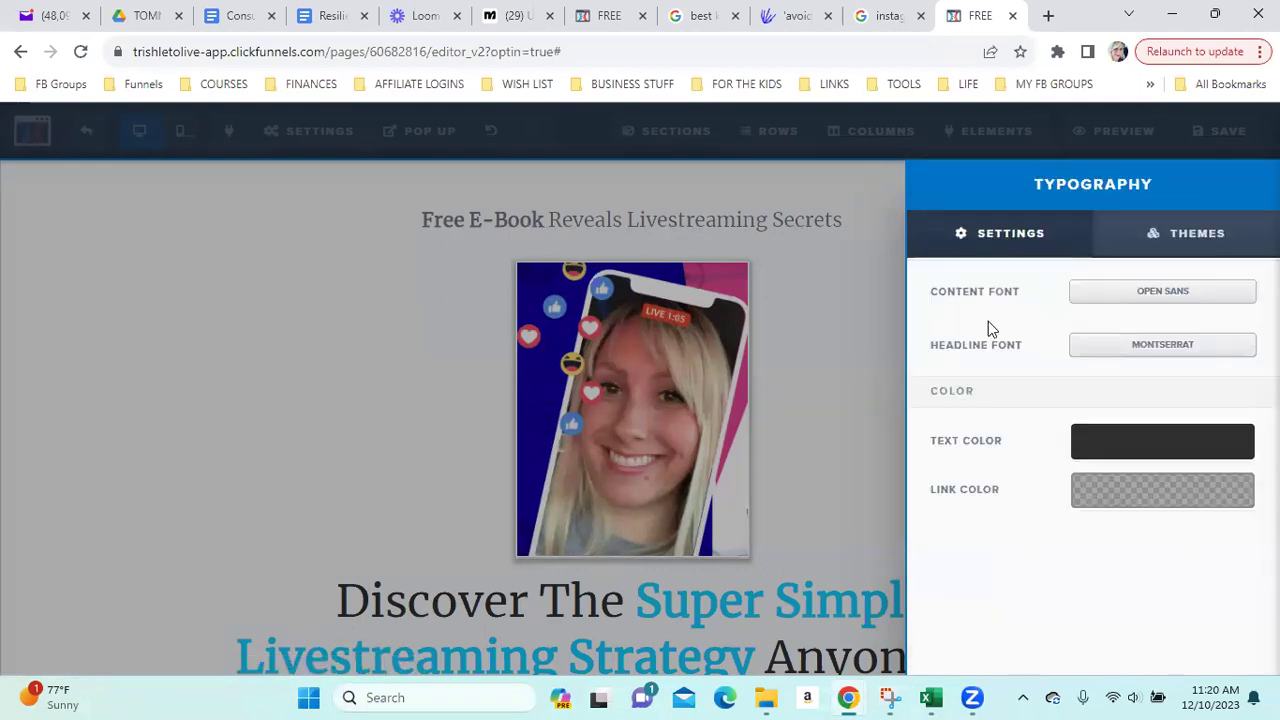
pyautogui.click(846, 311)
# Set the page's content font back to Roboto in the typography settings.
pyautogui.click(298, 145)
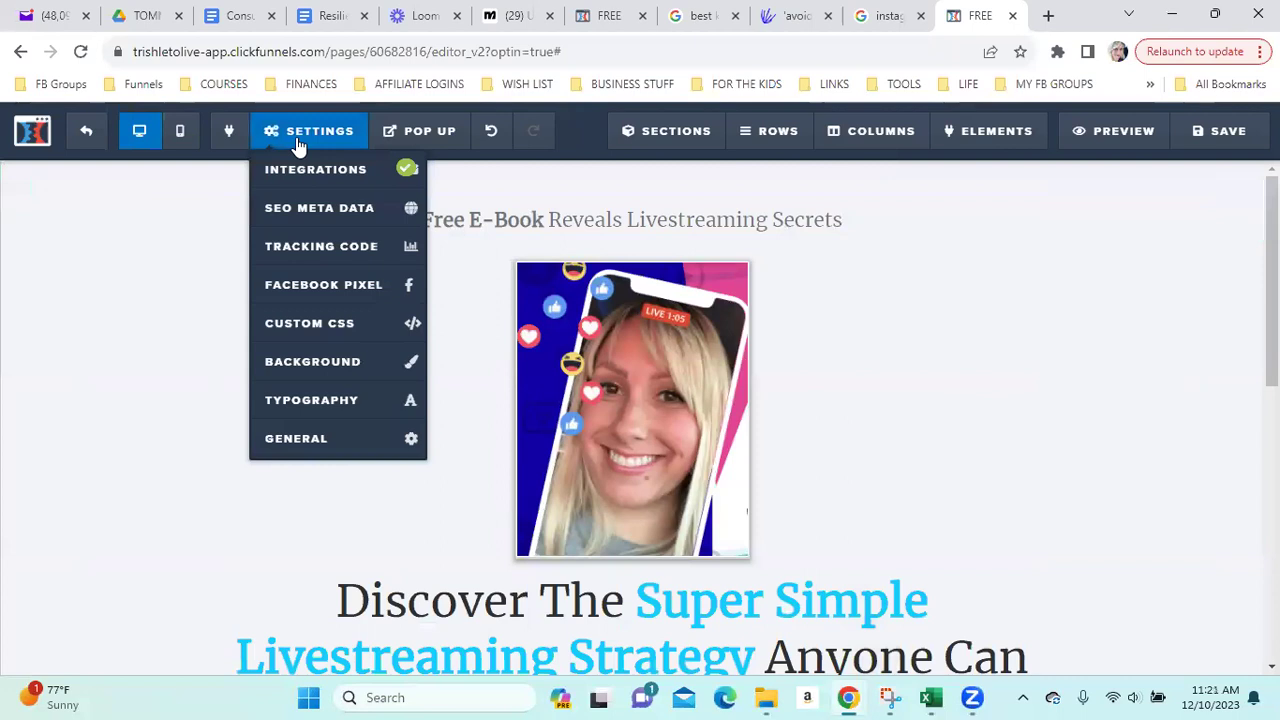
pyautogui.click(314, 400)
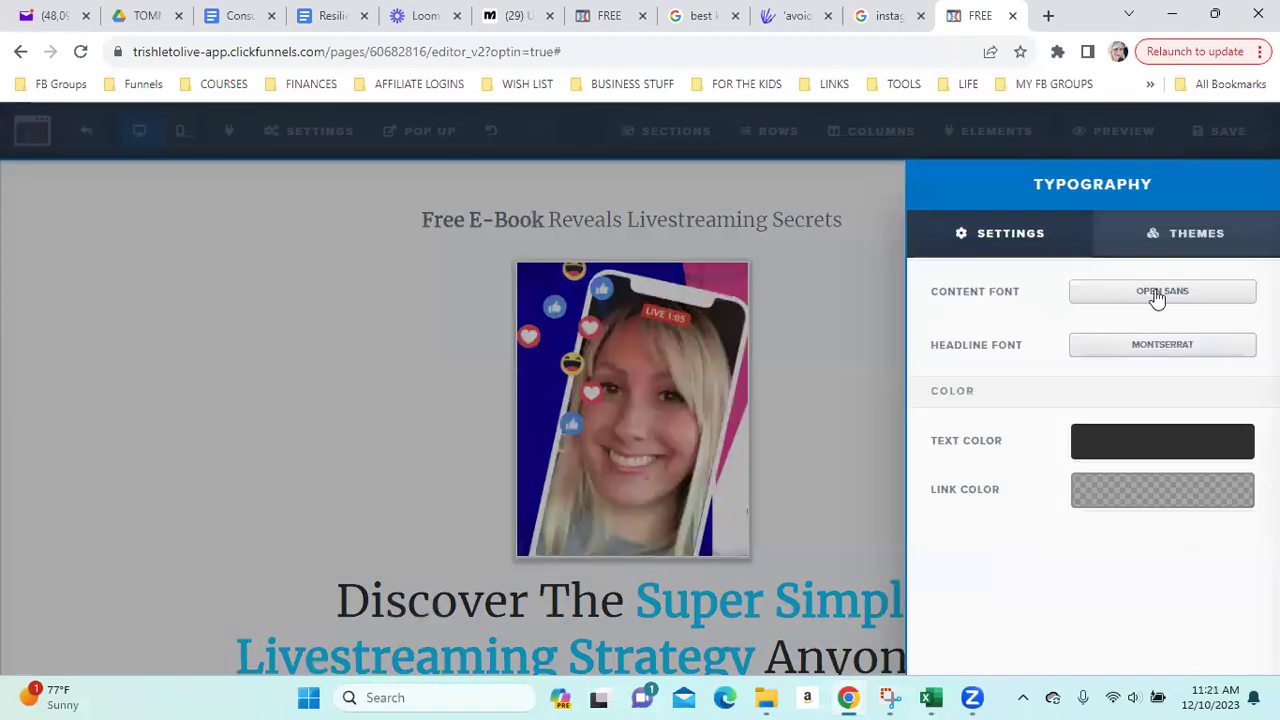
pyautogui.click(1166, 291)
pyautogui.click(1074, 338)
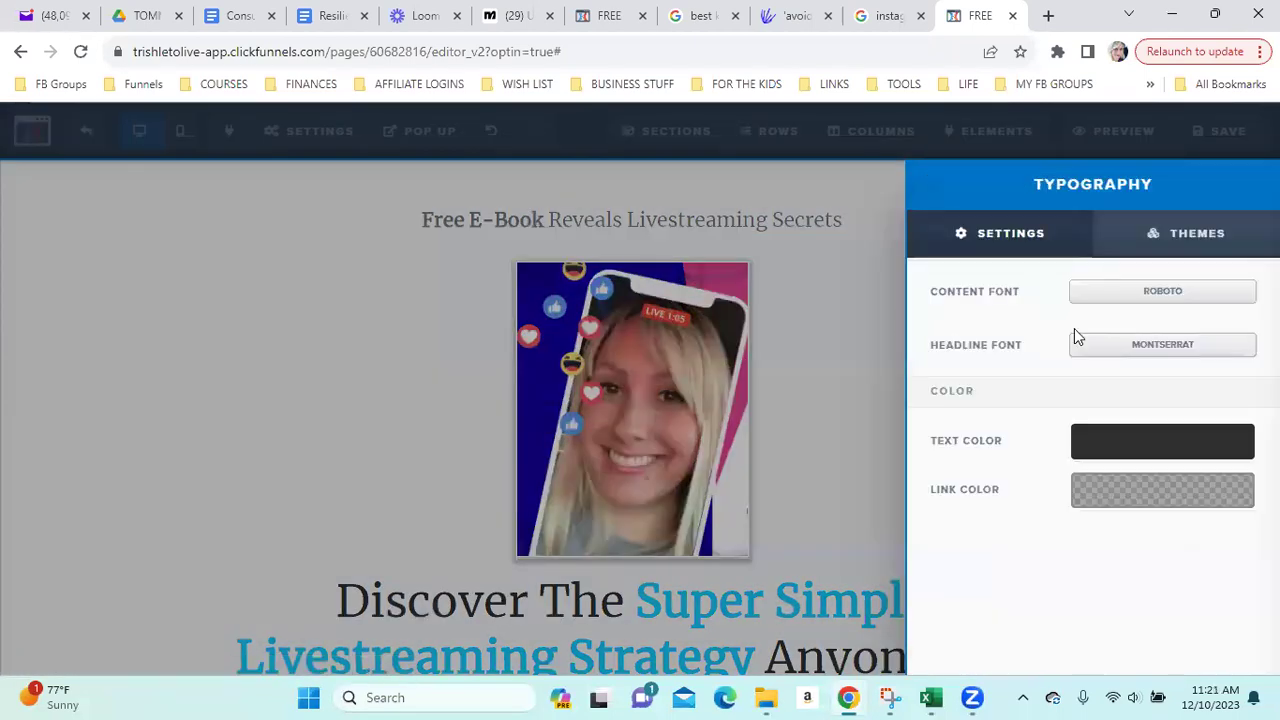
pyautogui.click(797, 343)
# Set the font family of the no-spam note above the green submit button to Open Sans.
pyautogui.scroll(-5, 1104, 329)
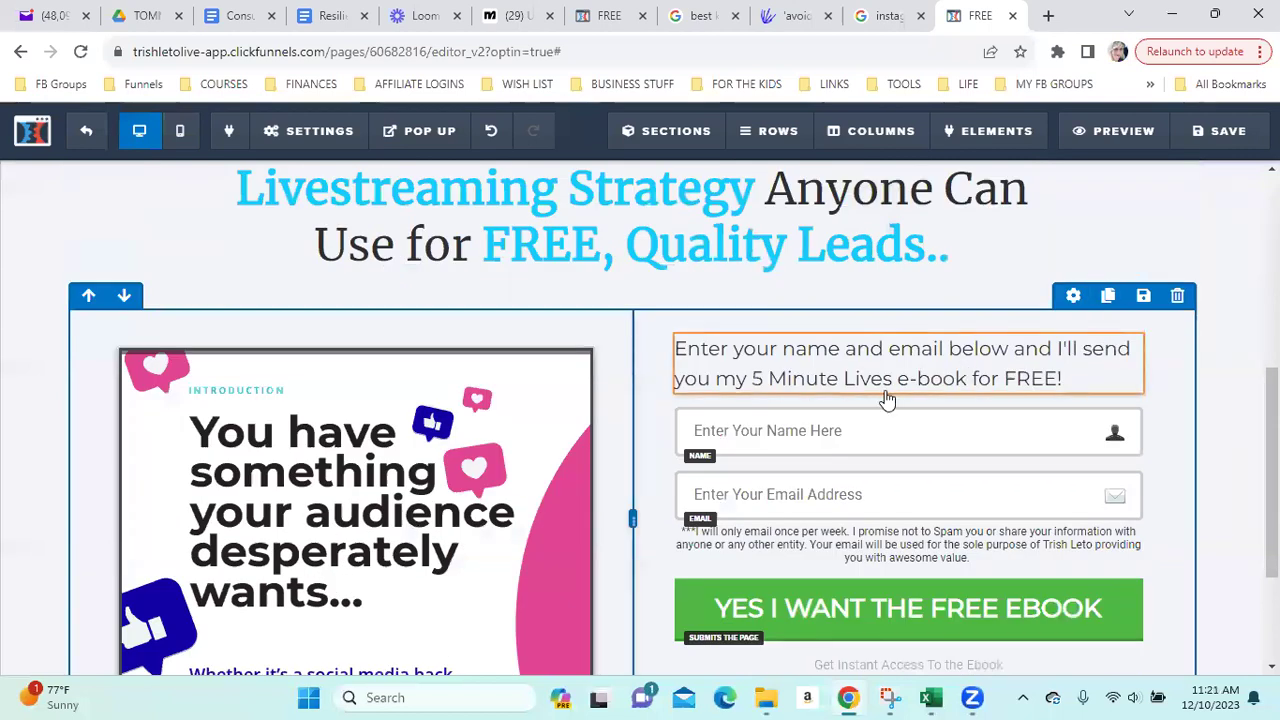
pyautogui.click(937, 539)
pyautogui.click(1181, 506)
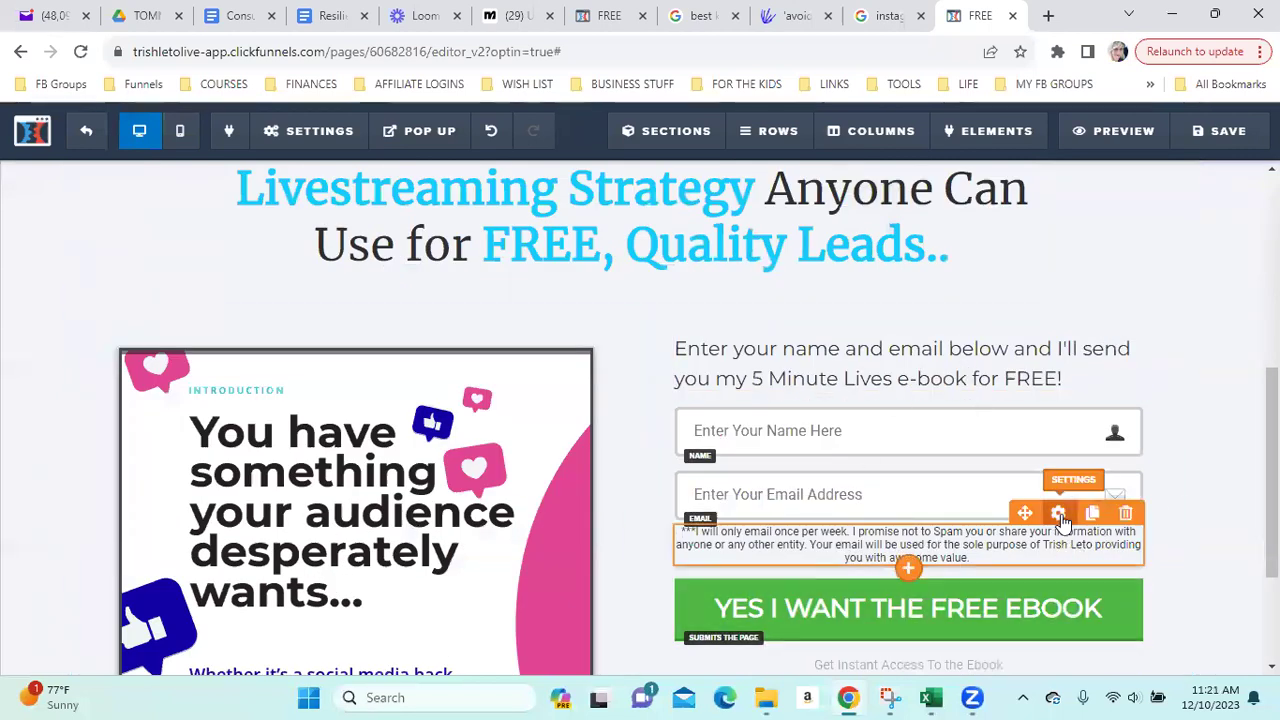
pyautogui.click(1058, 513)
pyautogui.click(1140, 340)
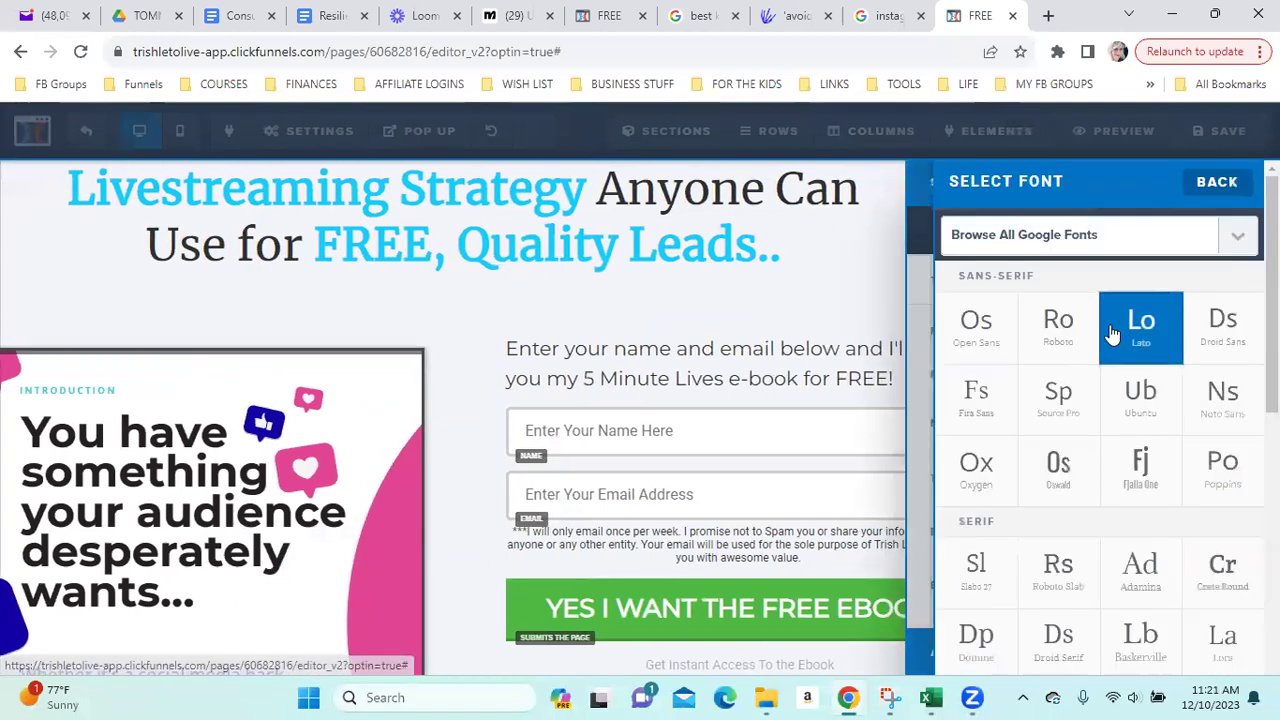
pyautogui.click(979, 326)
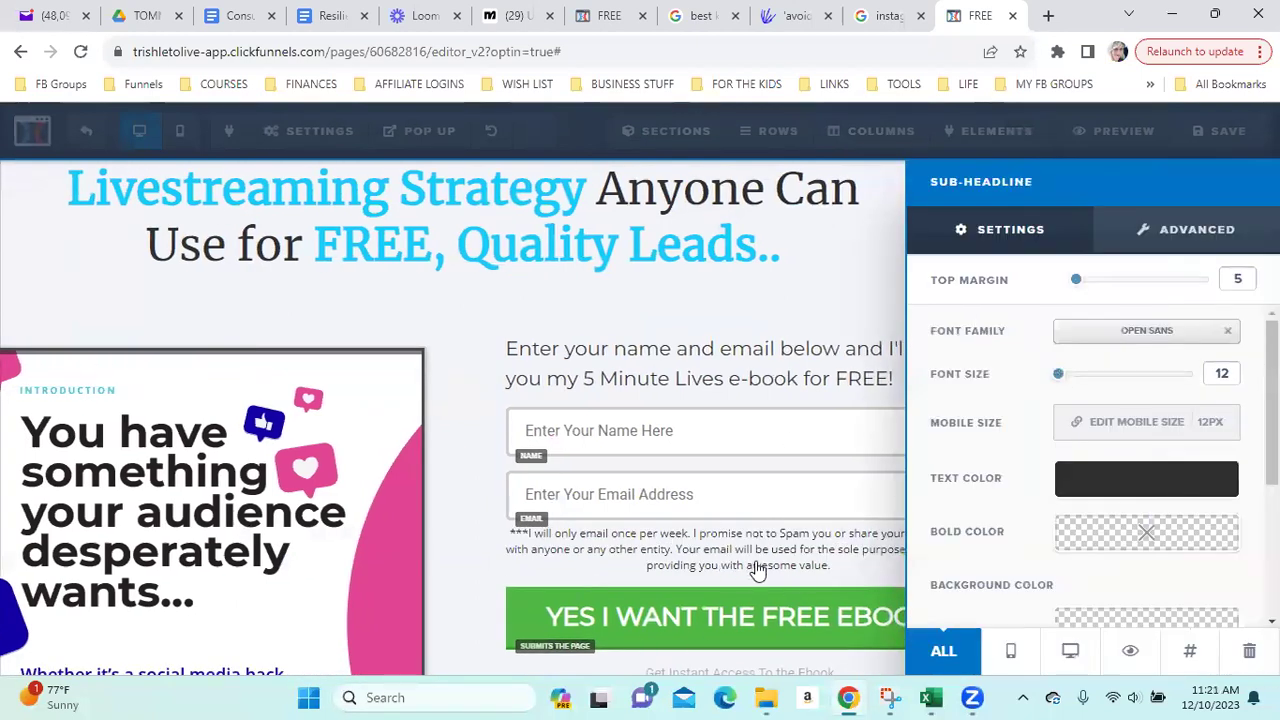
# Set the no-spam note's font family back to Roboto and save the page.
pyautogui.click(1112, 340)
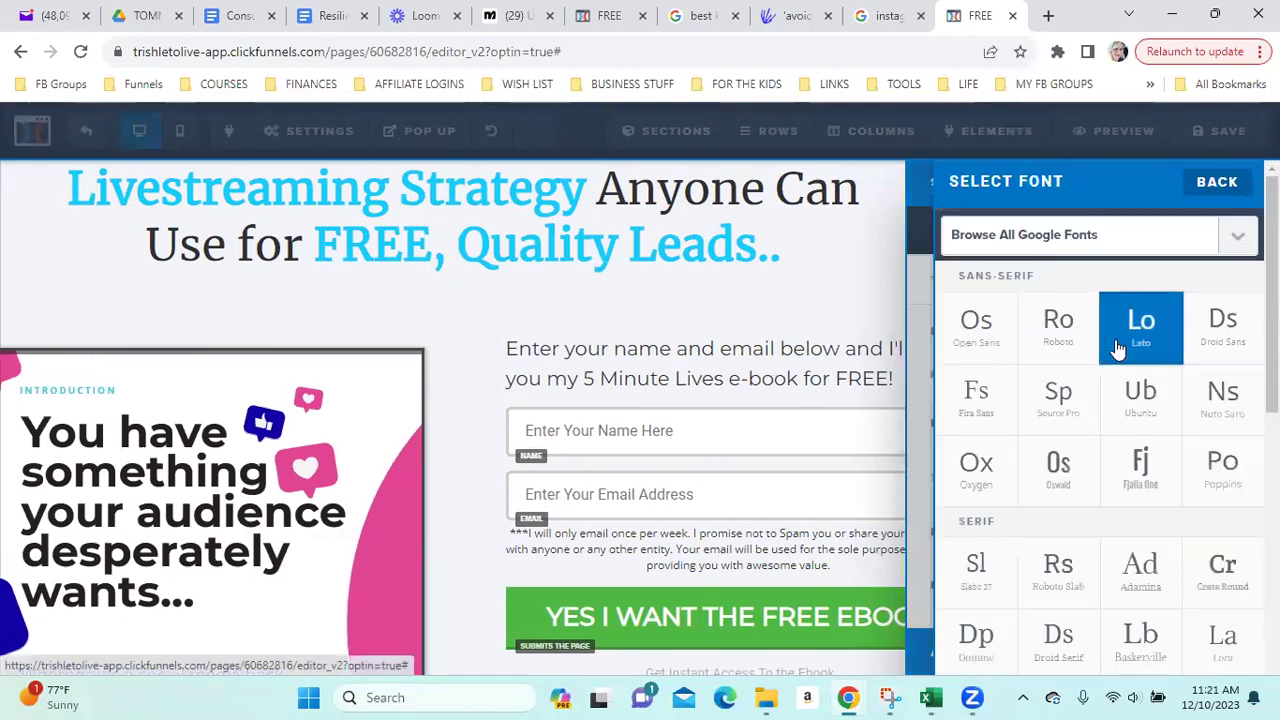
pyautogui.click(1059, 330)
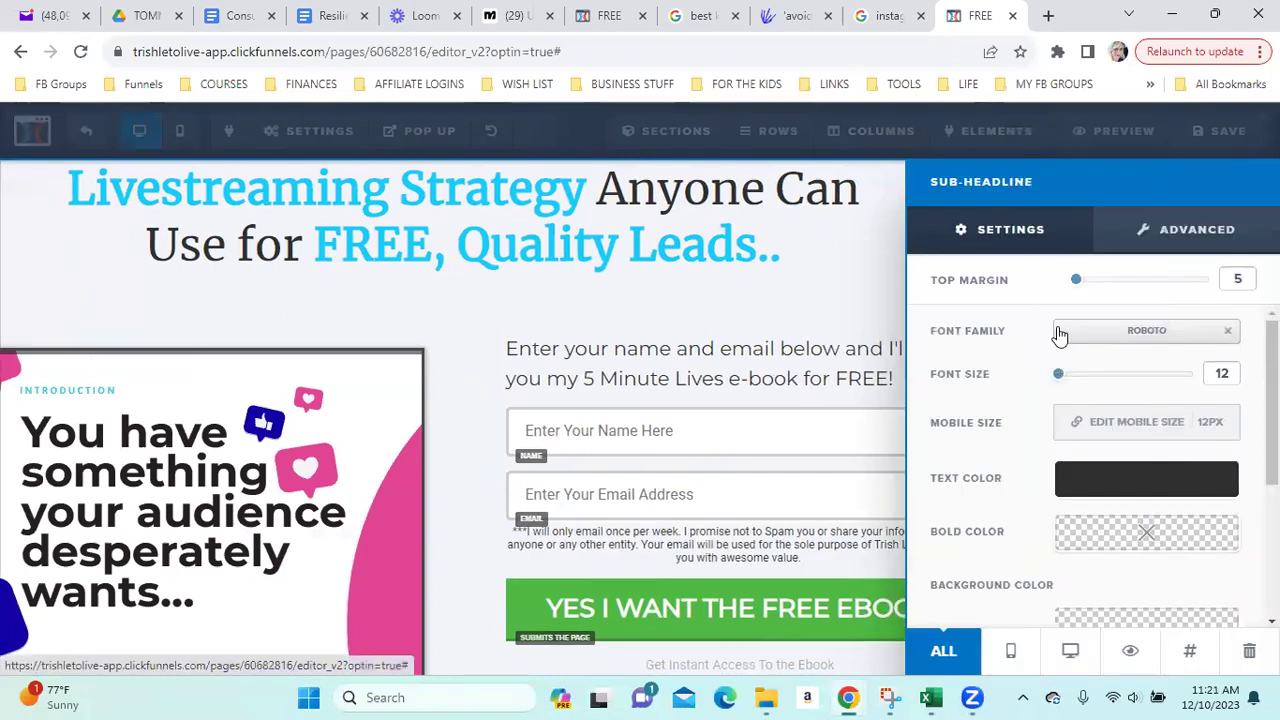
pyautogui.click(846, 268)
pyautogui.click(1220, 132)
pyautogui.scroll(-3, 1134, 370)
pyautogui.scroll(7, 1138, 366)
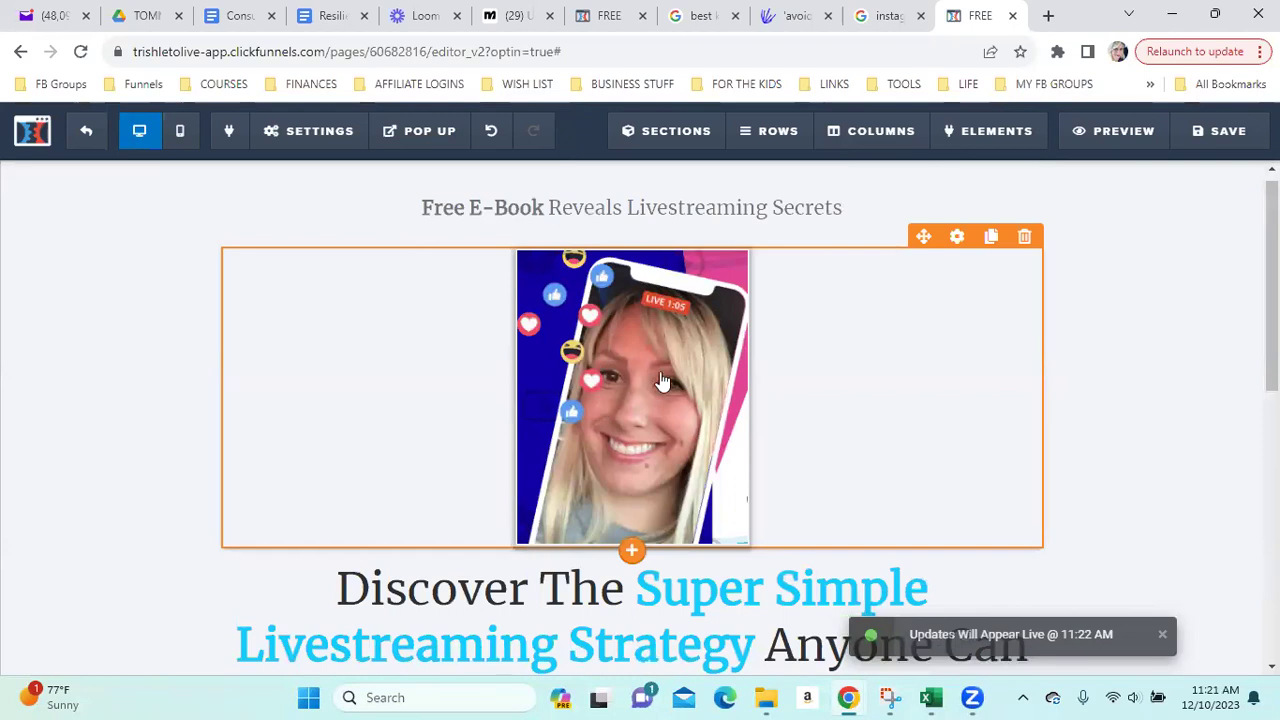
pyautogui.click(624, 342)
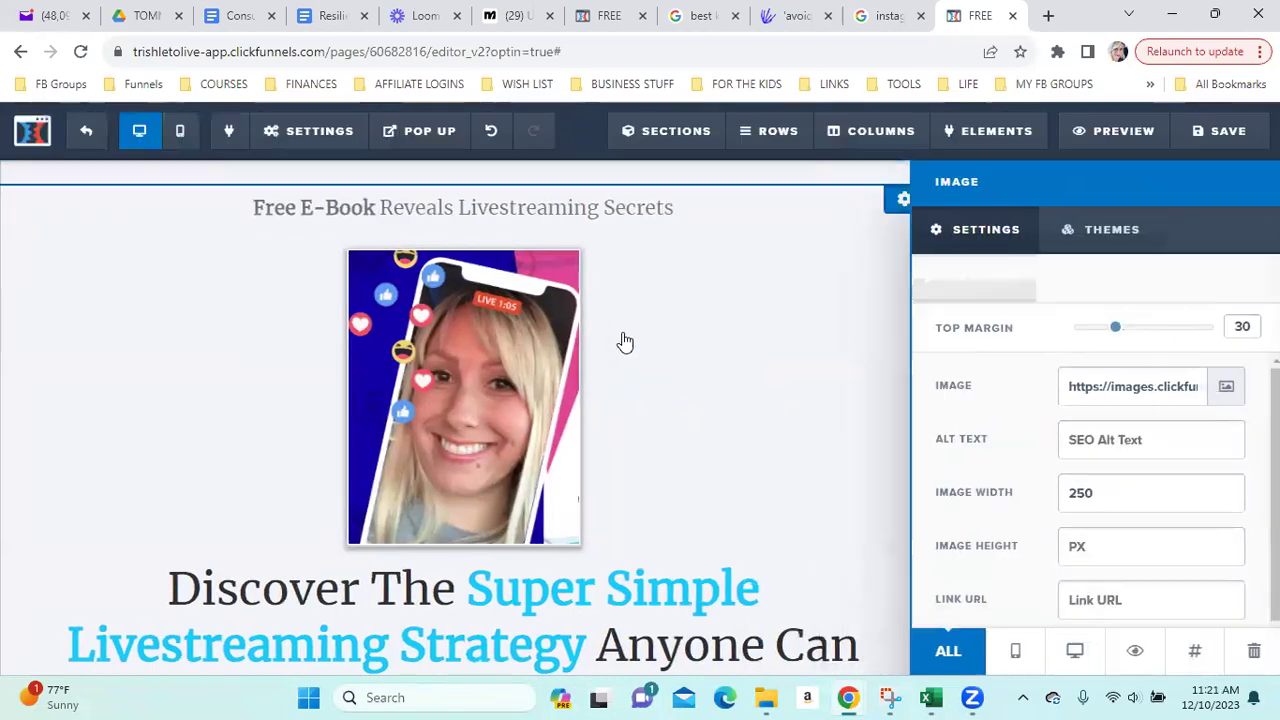
pyautogui.click(624, 342)
pyautogui.click(959, 240)
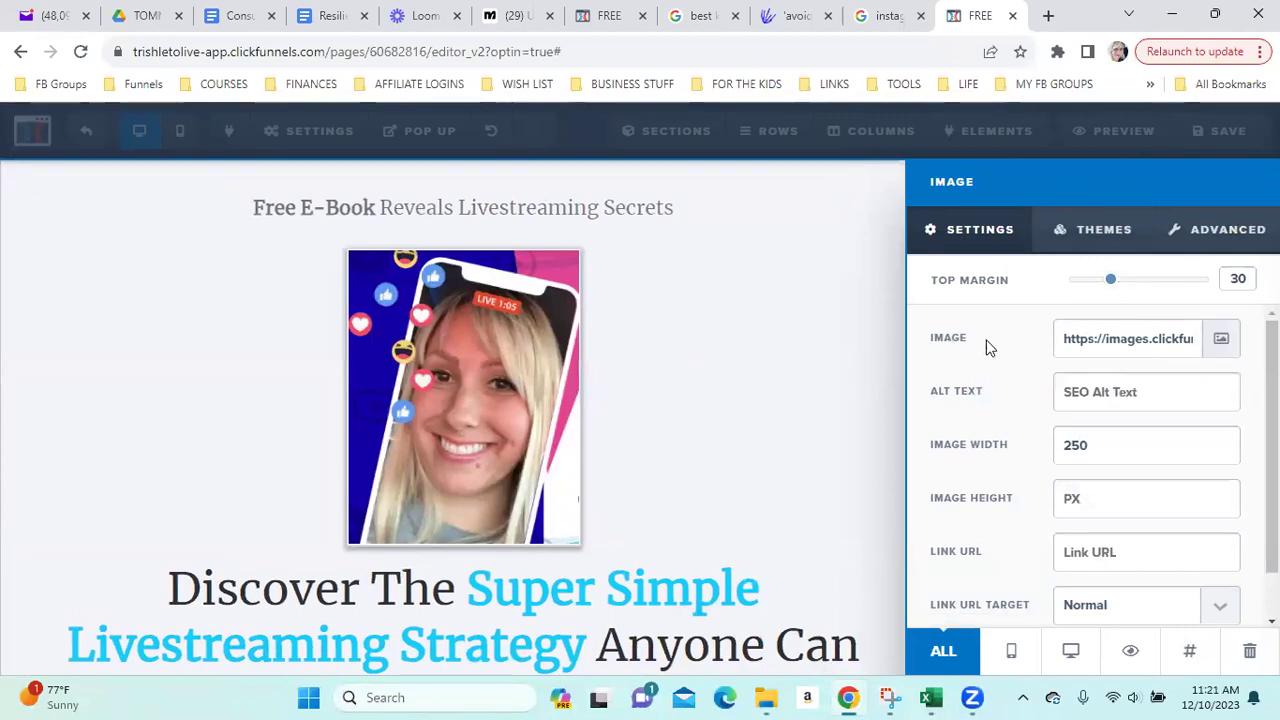
pyautogui.click(1219, 341)
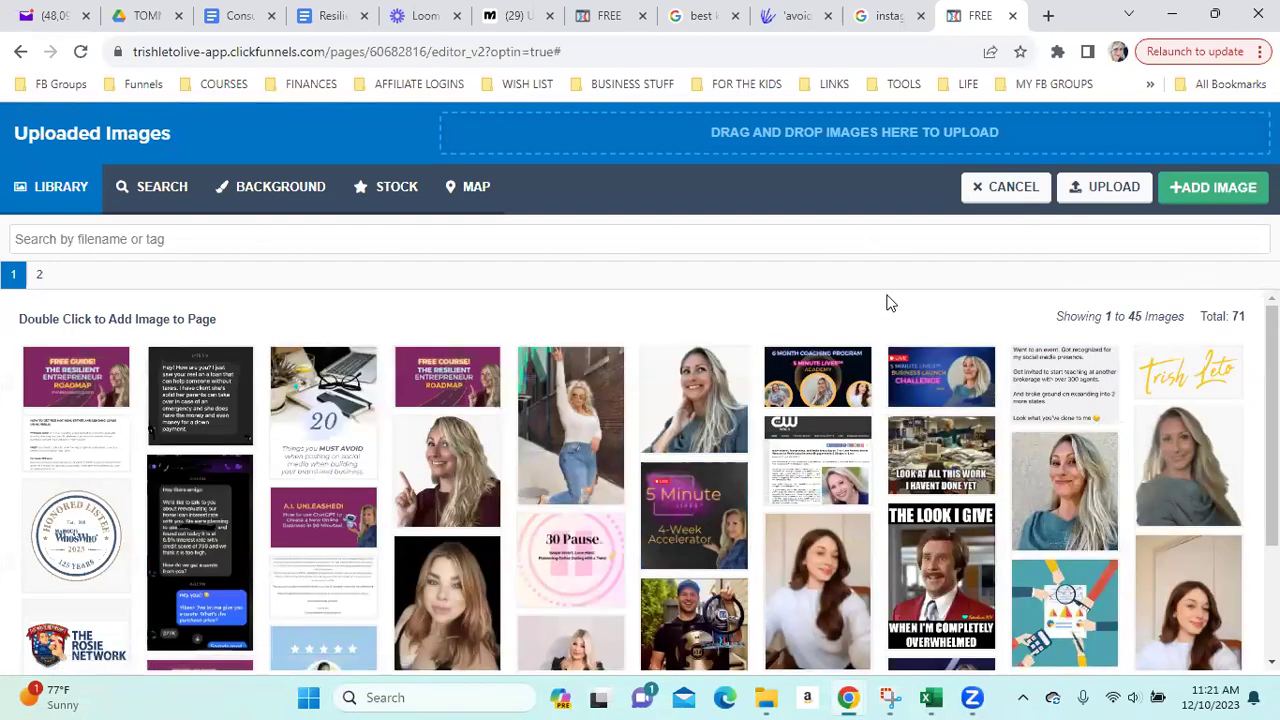
pyautogui.click(1200, 195)
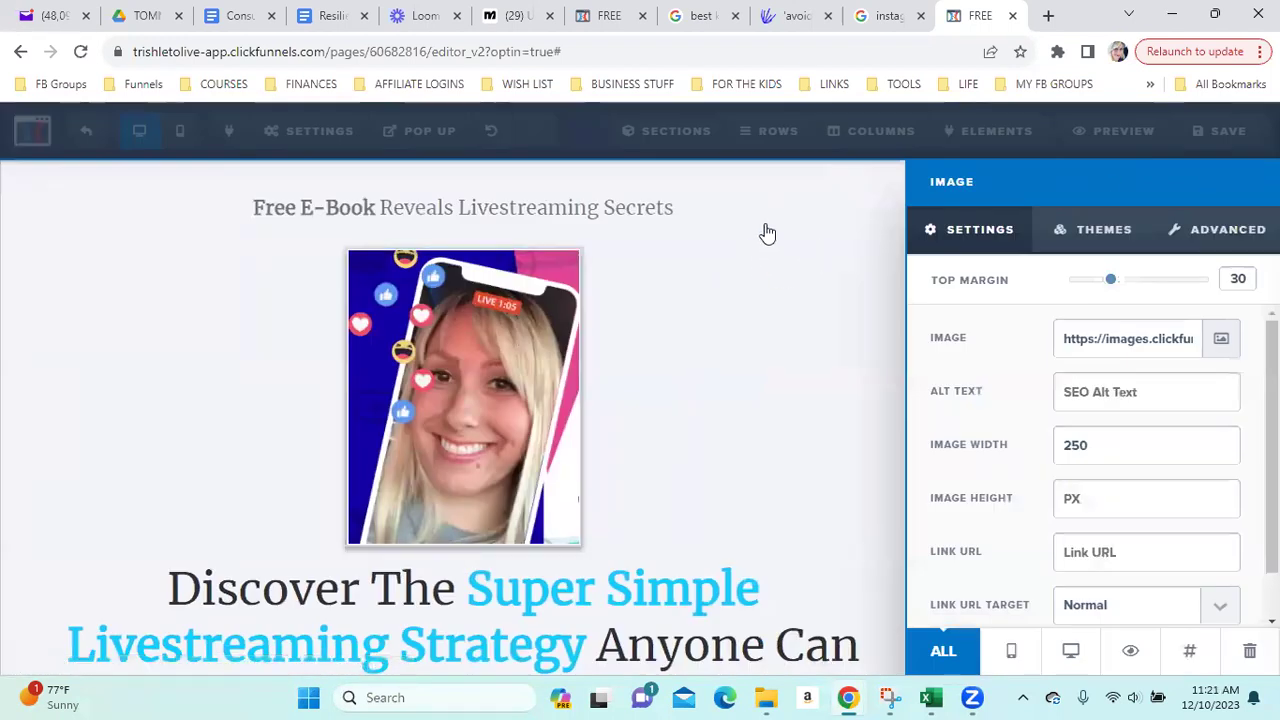
pyautogui.click(815, 228)
# Replace the portrait with the uploaded photo of the smiling woman with her hand at her neck, and save the page.
pyautogui.click(946, 243)
pyautogui.click(1203, 339)
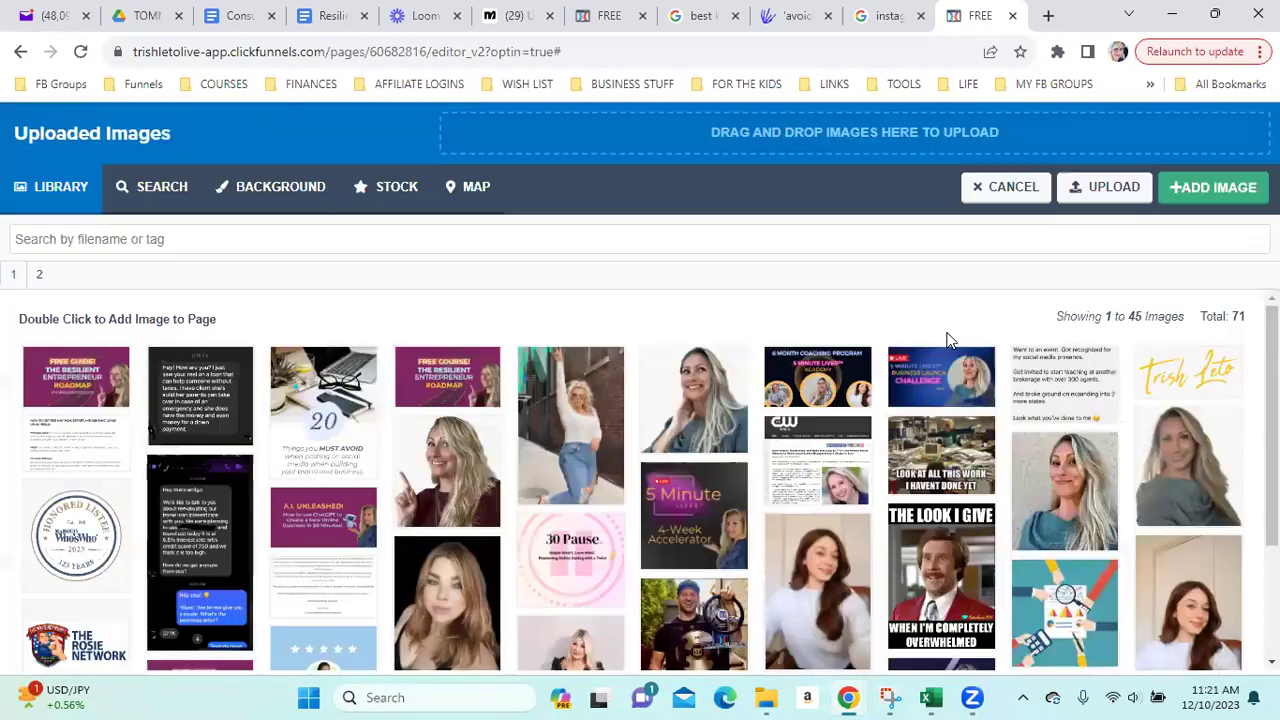
pyautogui.click(706, 402)
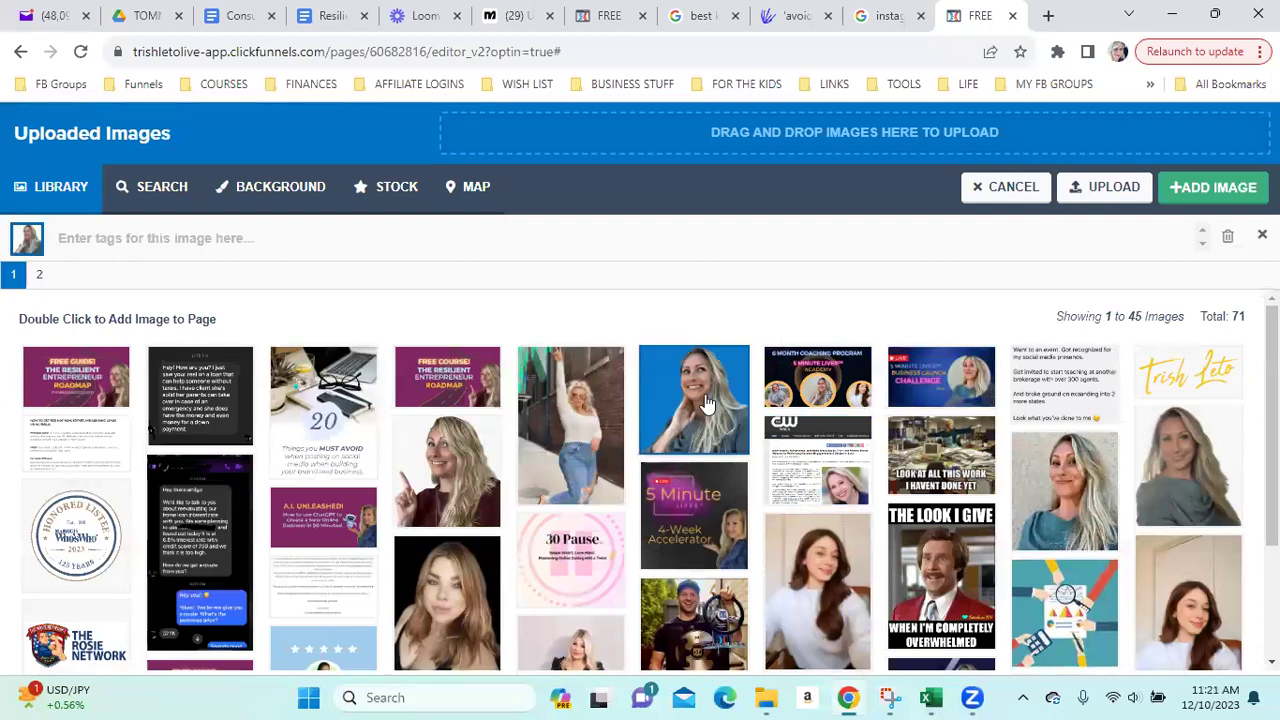
pyautogui.doubleClick(706, 402)
pyautogui.click(791, 334)
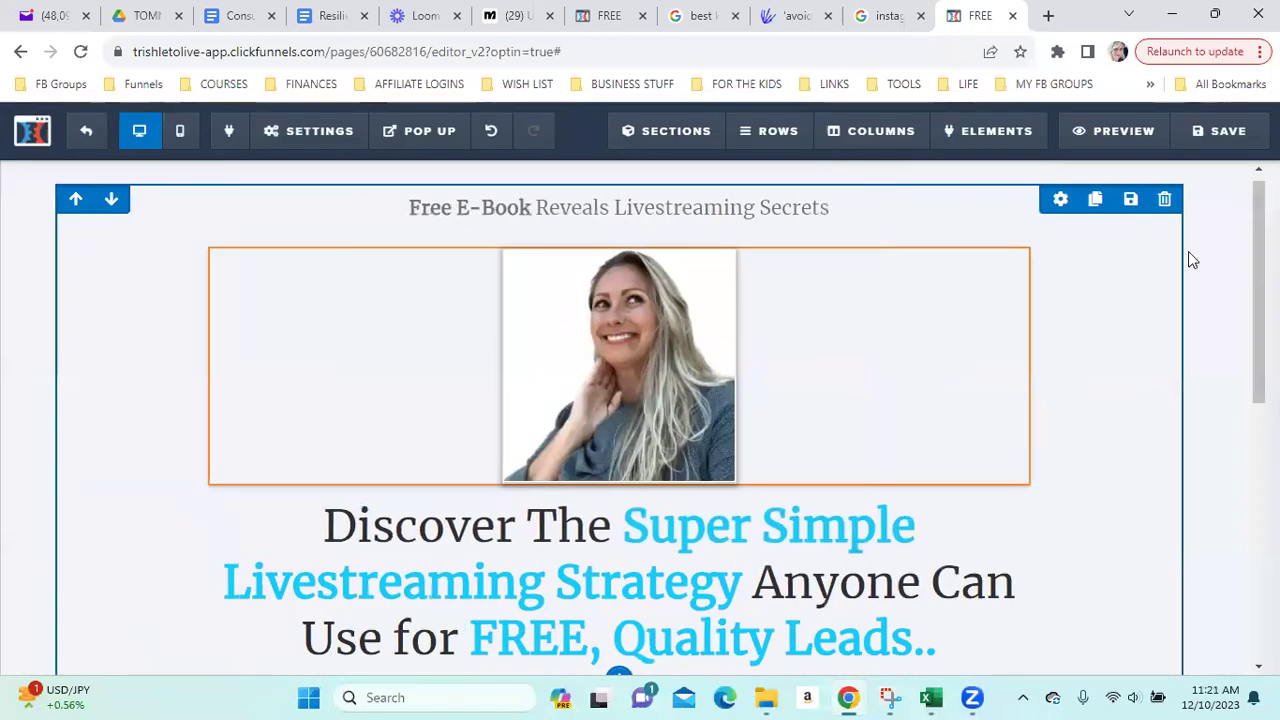
pyautogui.click(1228, 131)
# Open the settings of the main headline "Discover The Super Simple Livestreaming Strategy Anyone Can Use for FREE, Quality Leads..".
pyautogui.scroll(-2, 1028, 395)
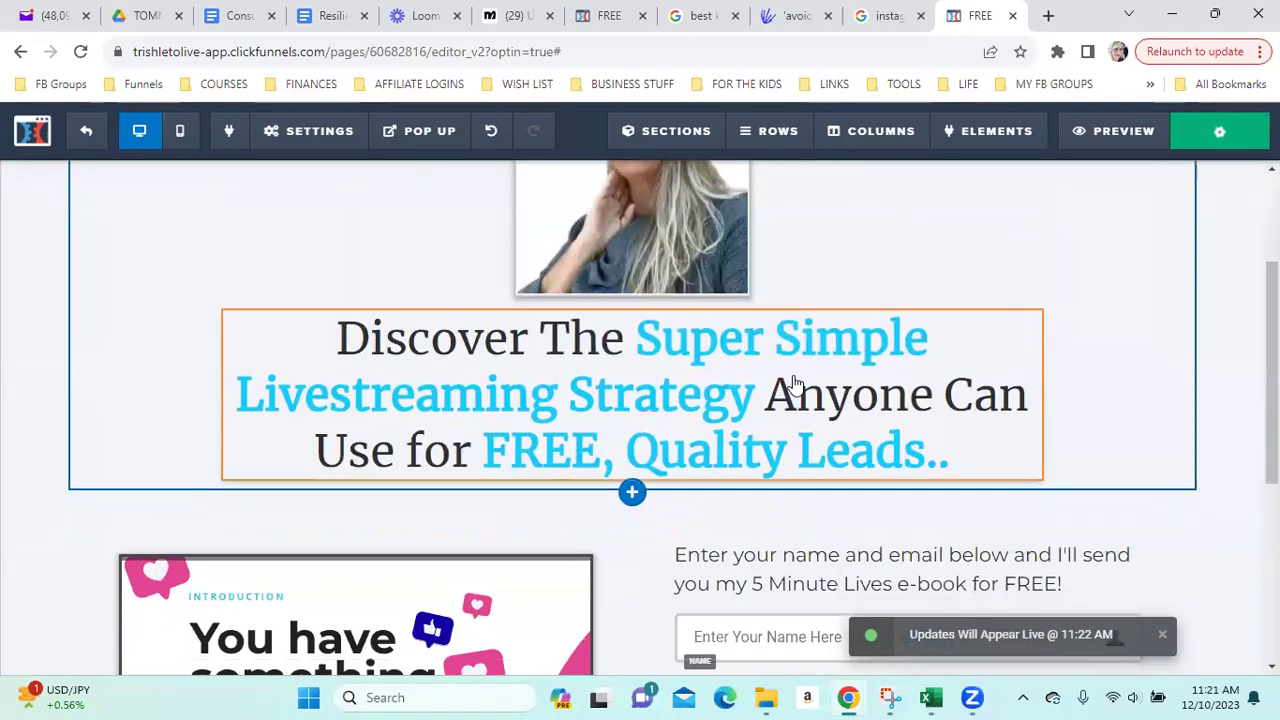
pyautogui.click(721, 369)
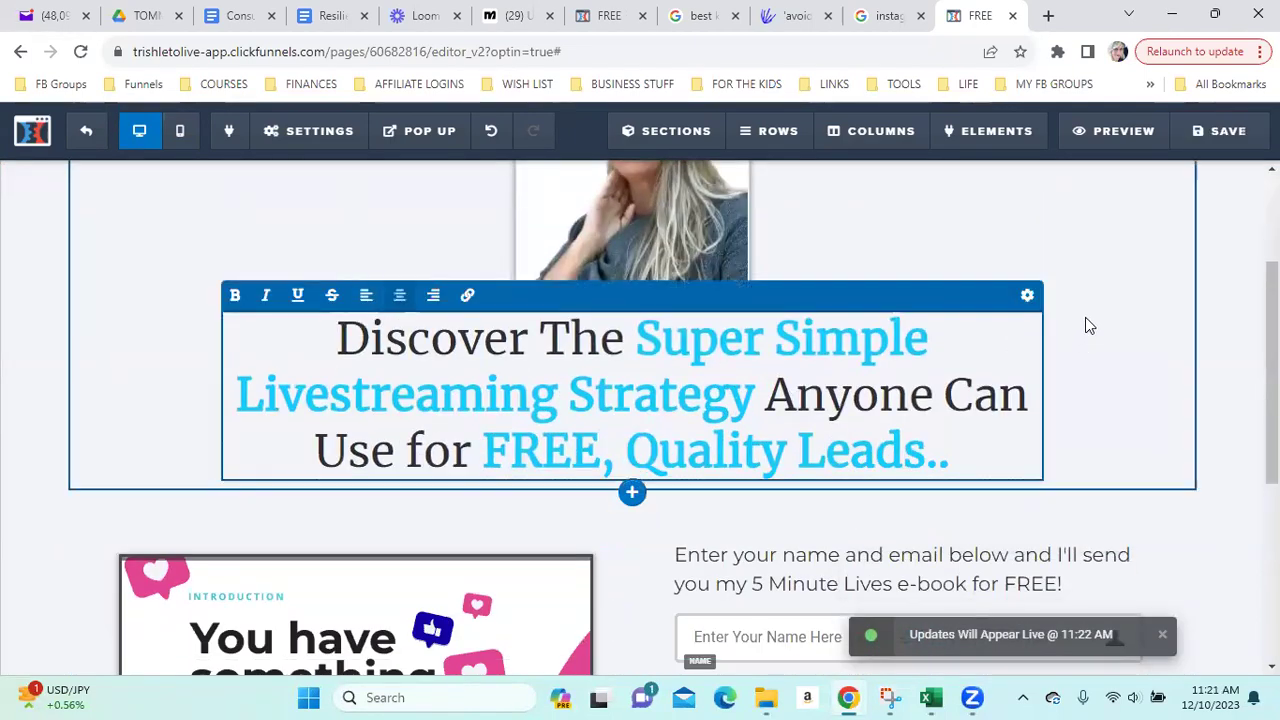
pyautogui.click(1028, 296)
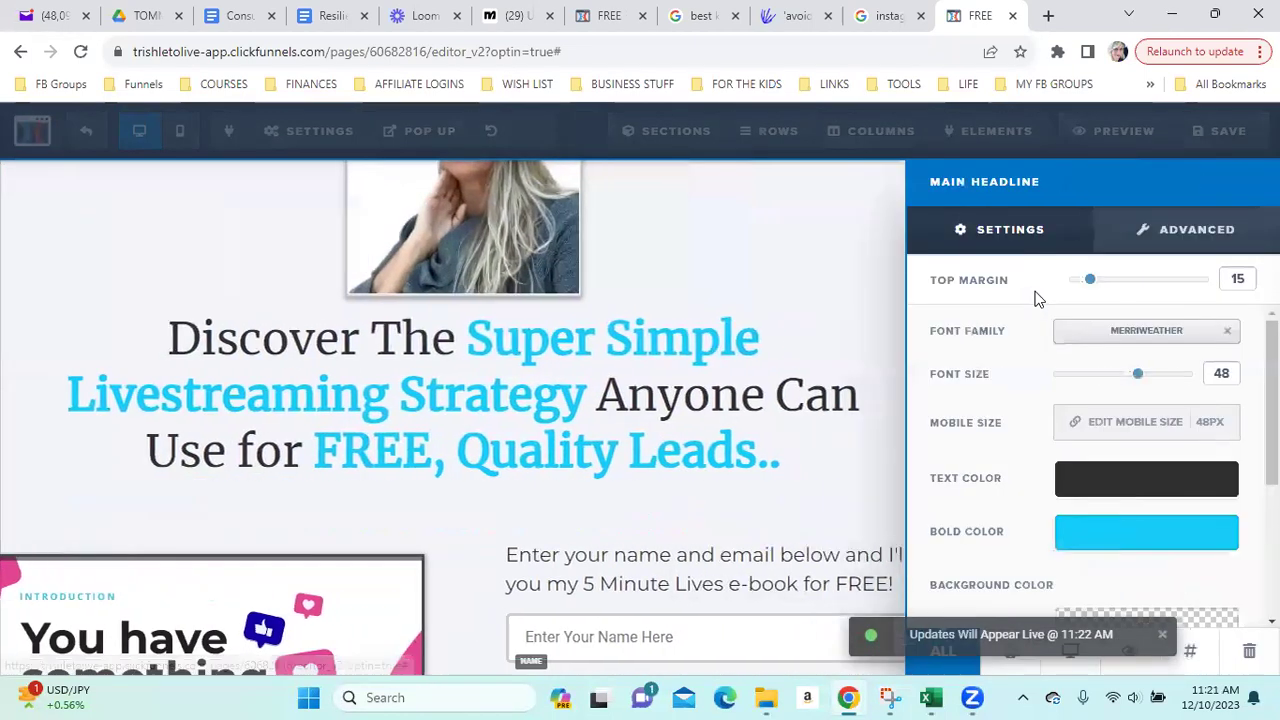
# Try purple #7f2762, blue and teal #42b99f as the main headline's bold color, and restore light blue #14cdf9.
pyautogui.click(1111, 543)
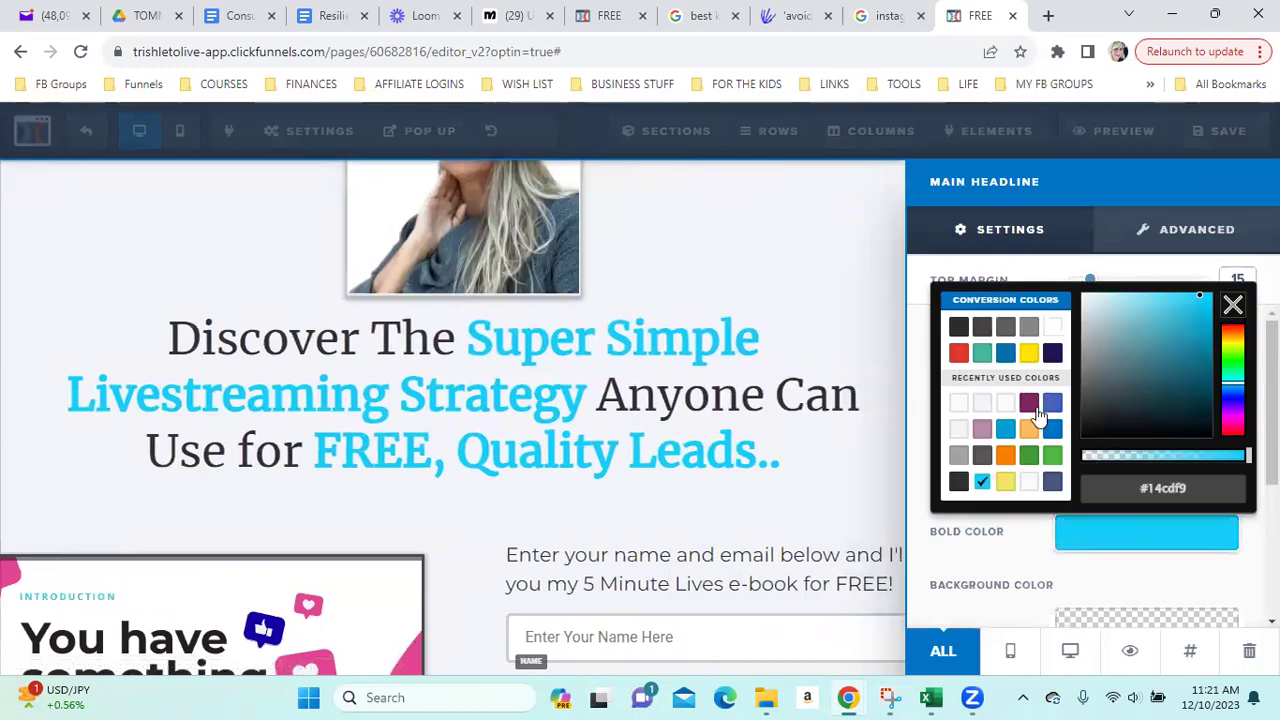
pyautogui.click(1029, 404)
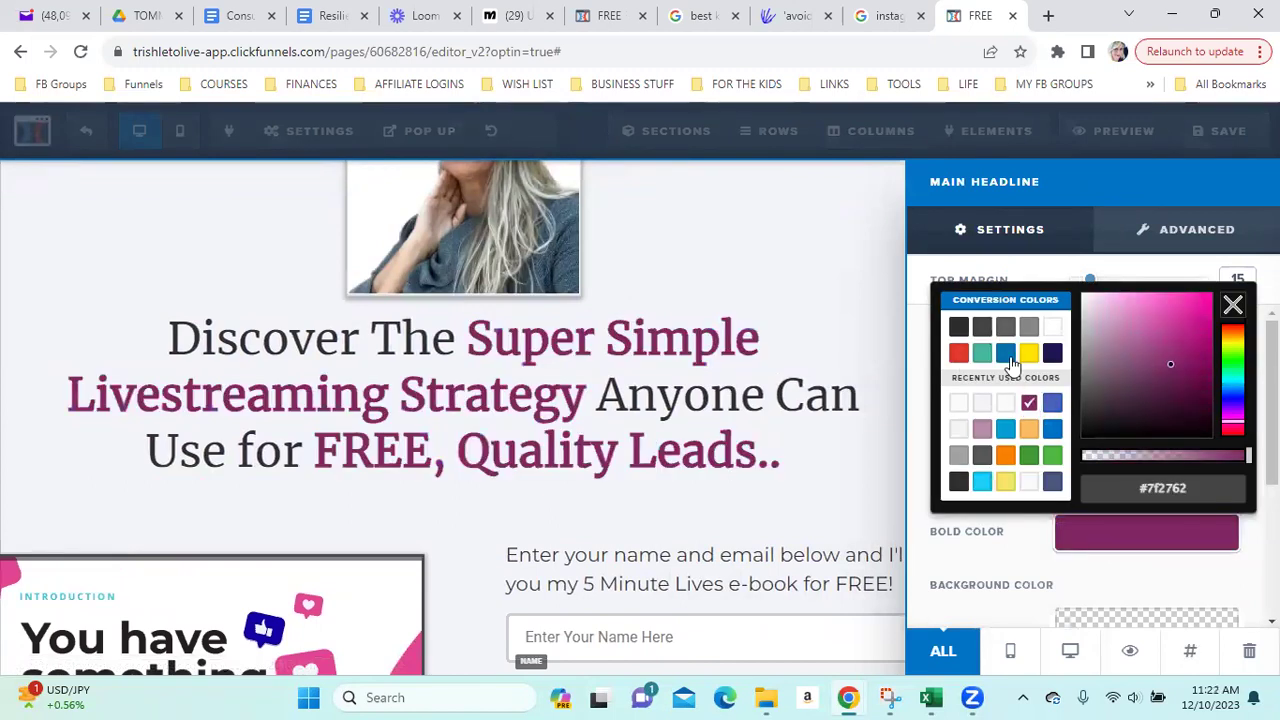
pyautogui.click(1005, 353)
pyautogui.click(982, 353)
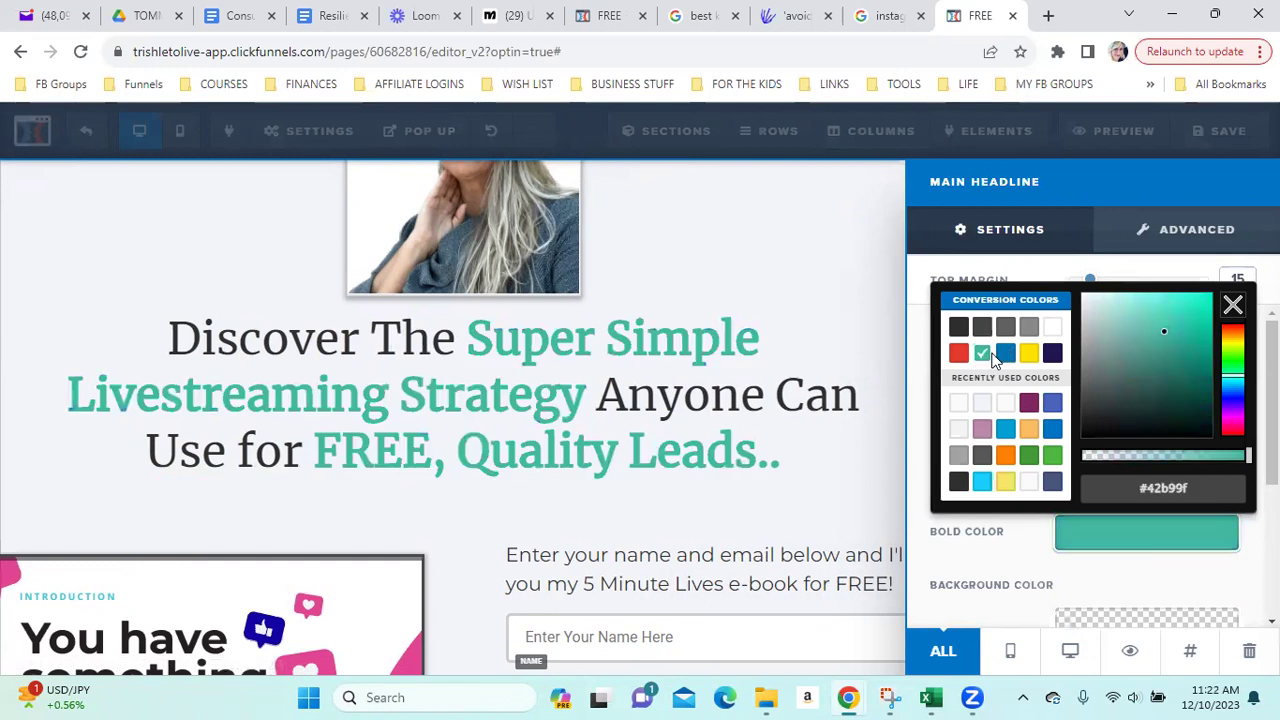
pyautogui.click(982, 482)
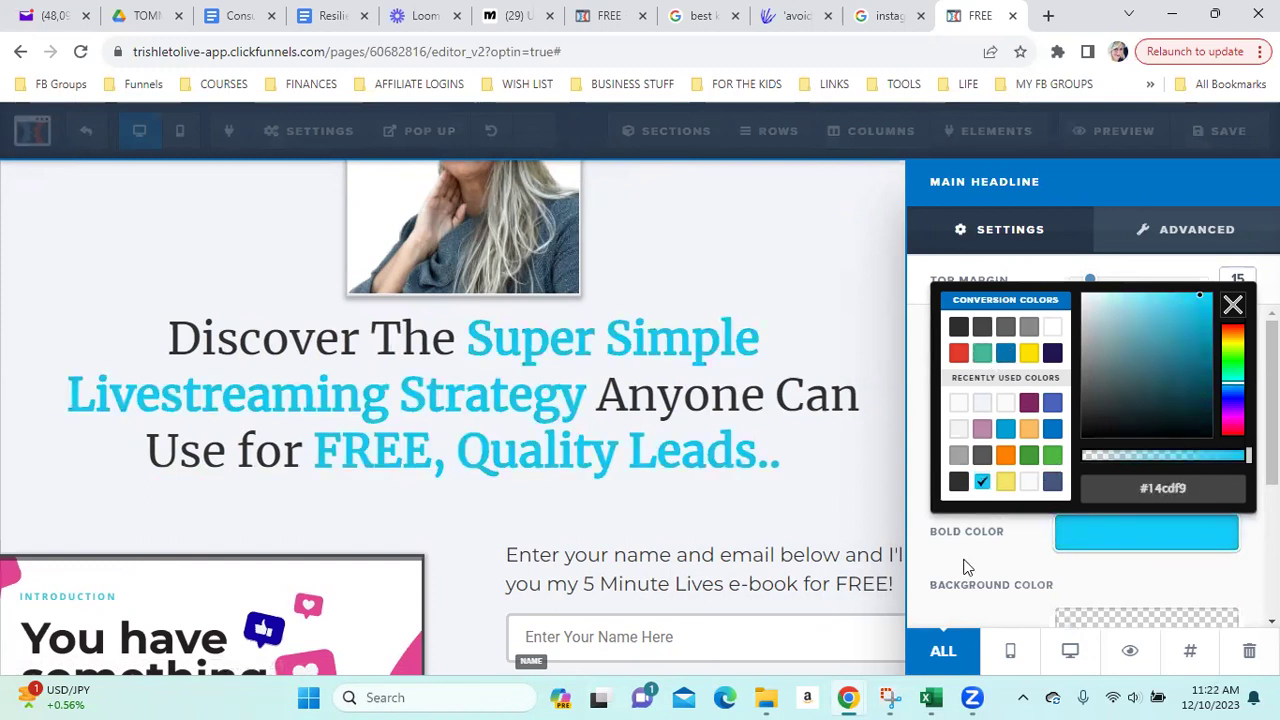
pyautogui.click(1010, 572)
# Set the main headline's top margin to 20 and its font family to Montserrat, and save the page.
pyautogui.moveTo(1088, 288)
pyautogui.mouseDown()
pyautogui.moveTo(1163, 283)
pyautogui.moveTo(1178, 295)
pyautogui.moveTo(1103, 291)
pyautogui.mouseUp()
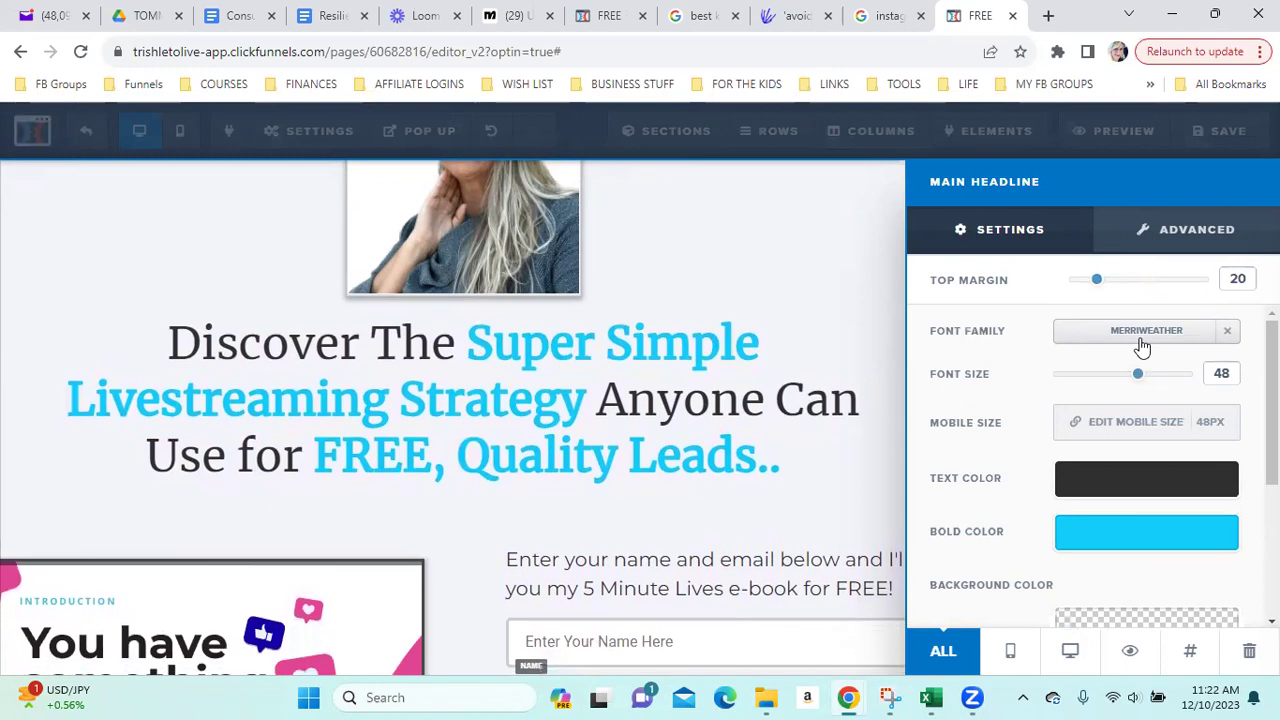
pyautogui.click(1138, 344)
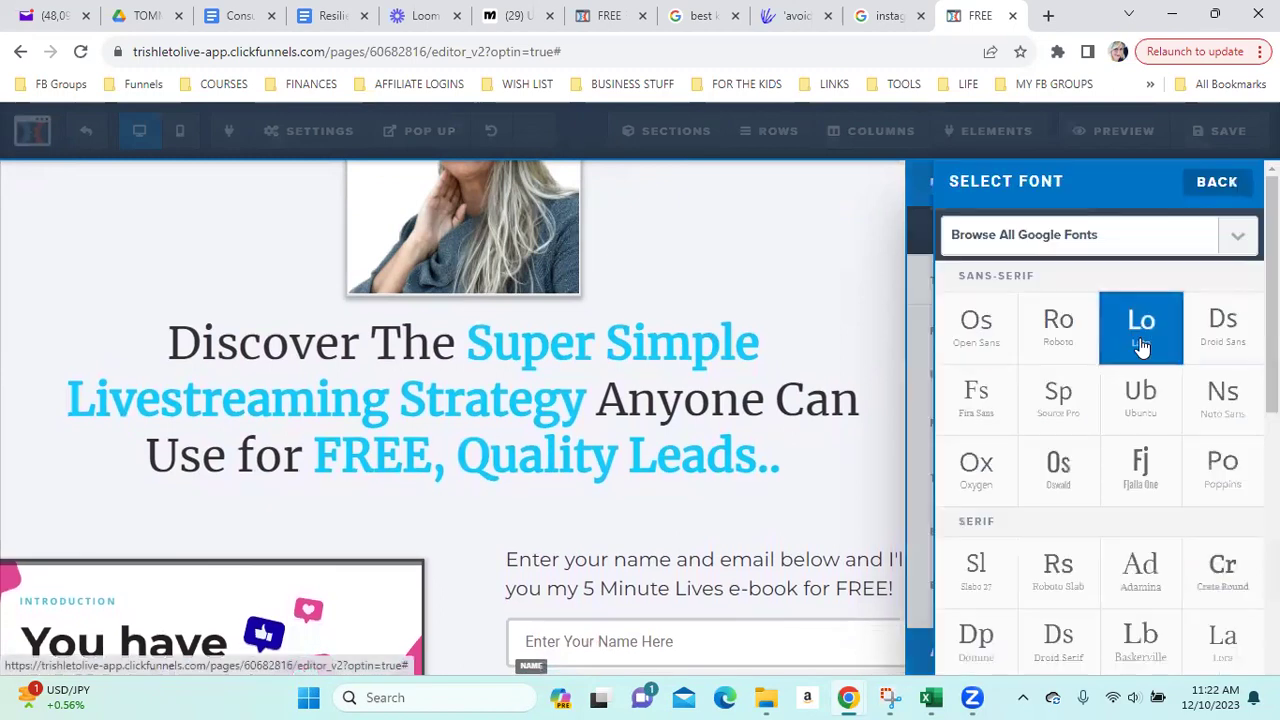
pyautogui.click(1236, 238)
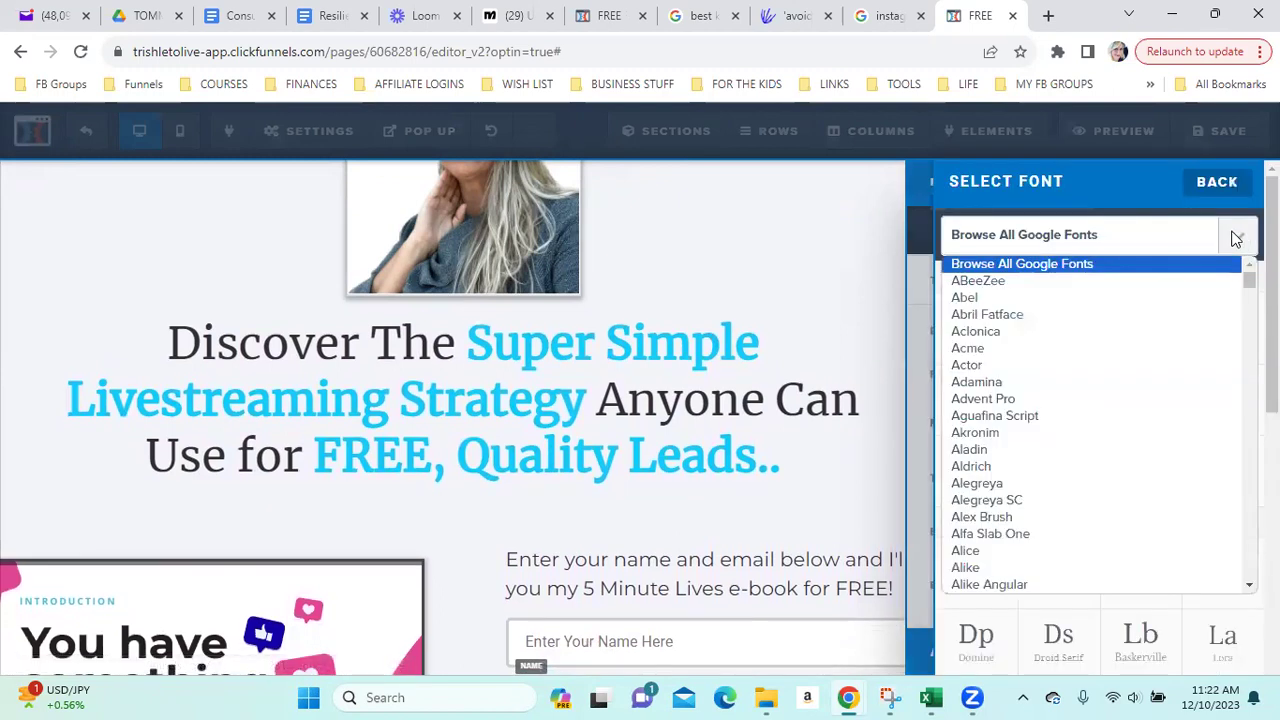
pyautogui.write('monts')
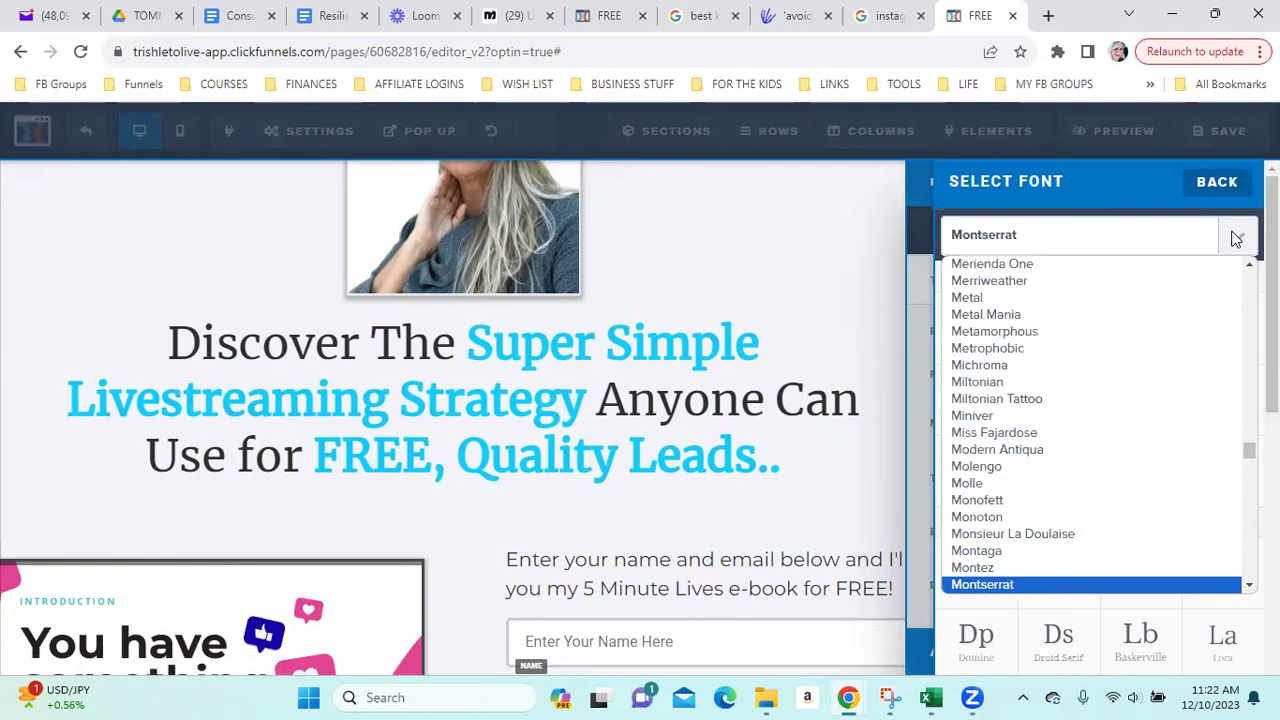
pyautogui.click(973, 584)
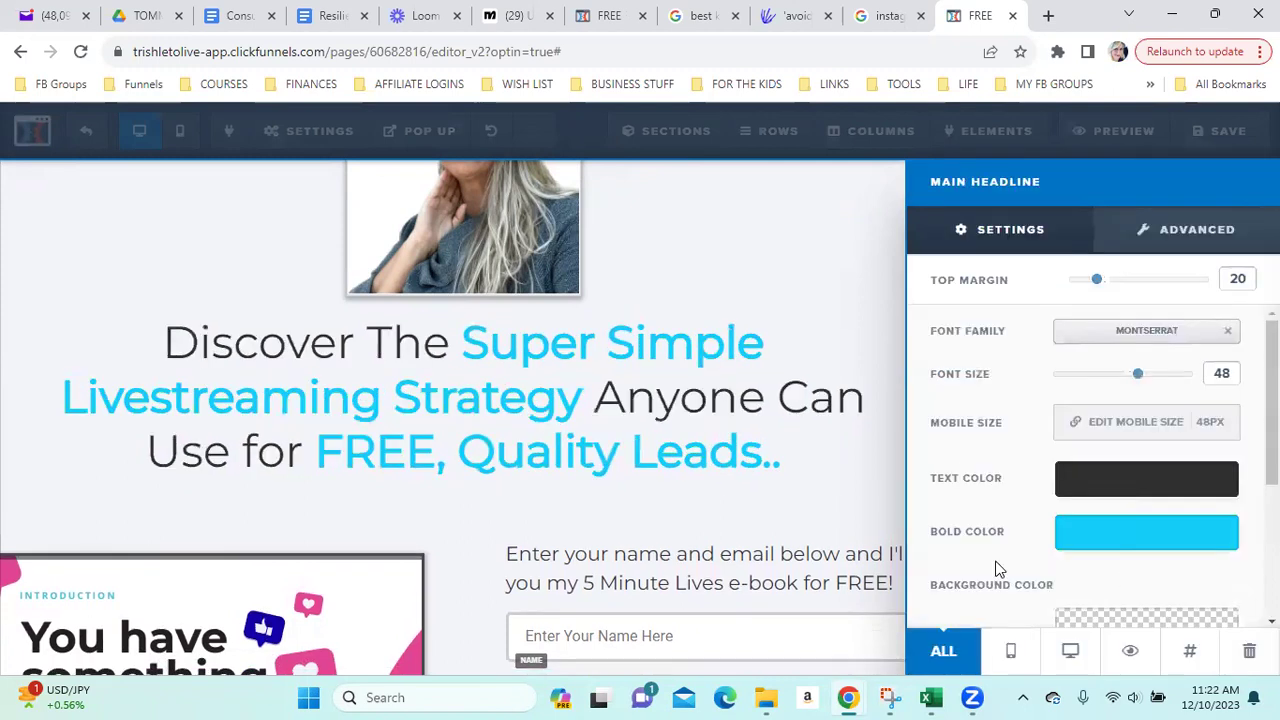
pyautogui.click(1186, 158)
pyautogui.click(1225, 131)
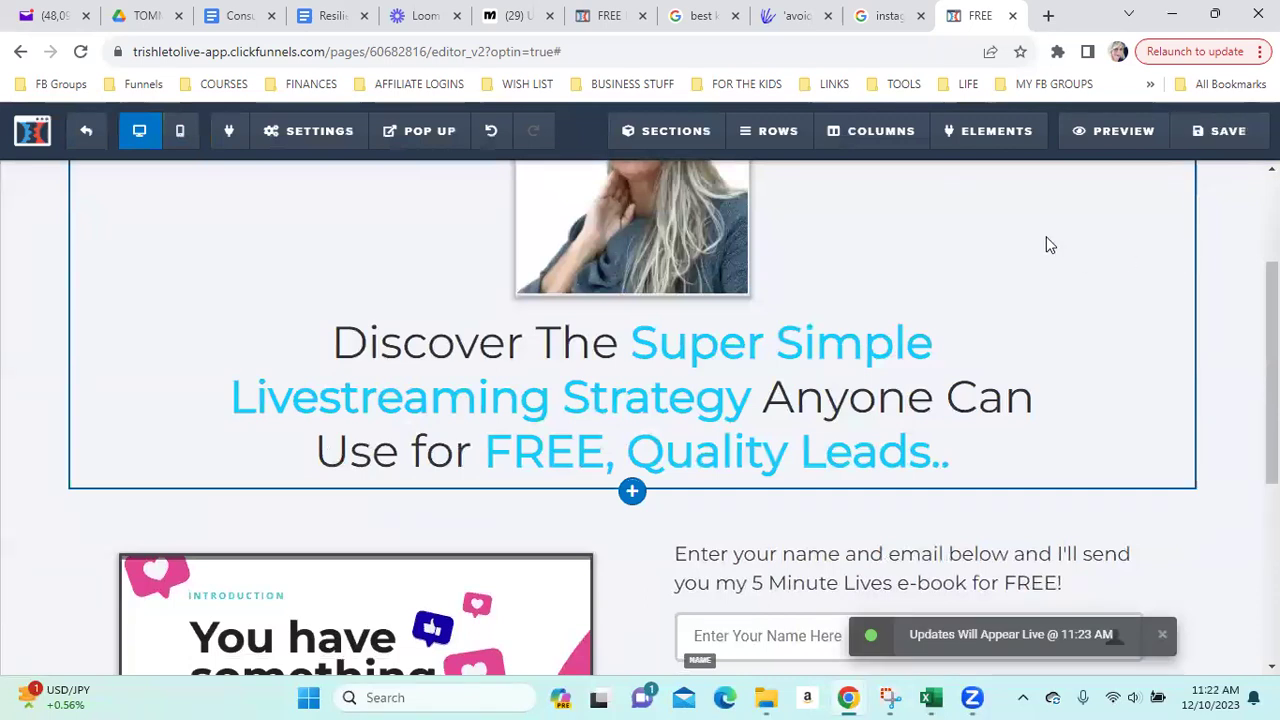
# Review the page from the tagline and portrait down to the opt-in form and copyright footer.
pyautogui.scroll(-2, 1176, 390)
pyautogui.scroll(-5, 654, 334)
pyautogui.scroll(2, 908, 357)
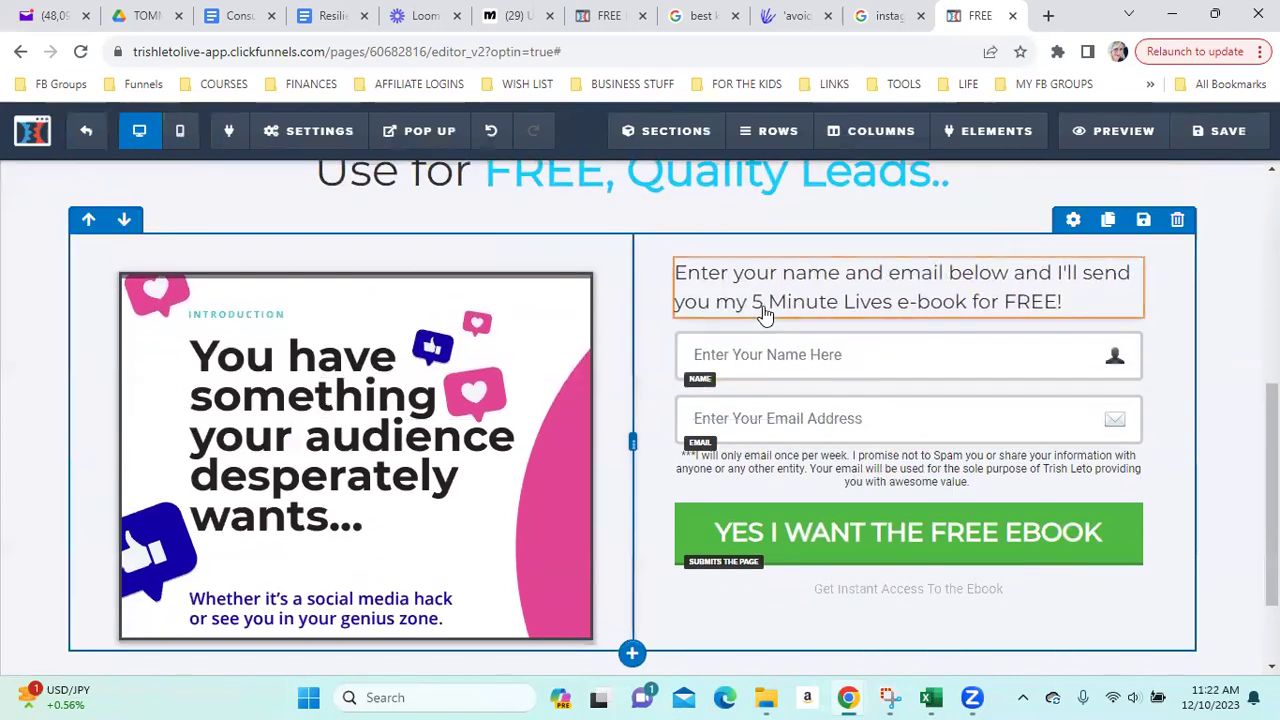
pyautogui.scroll(-2, 1243, 413)
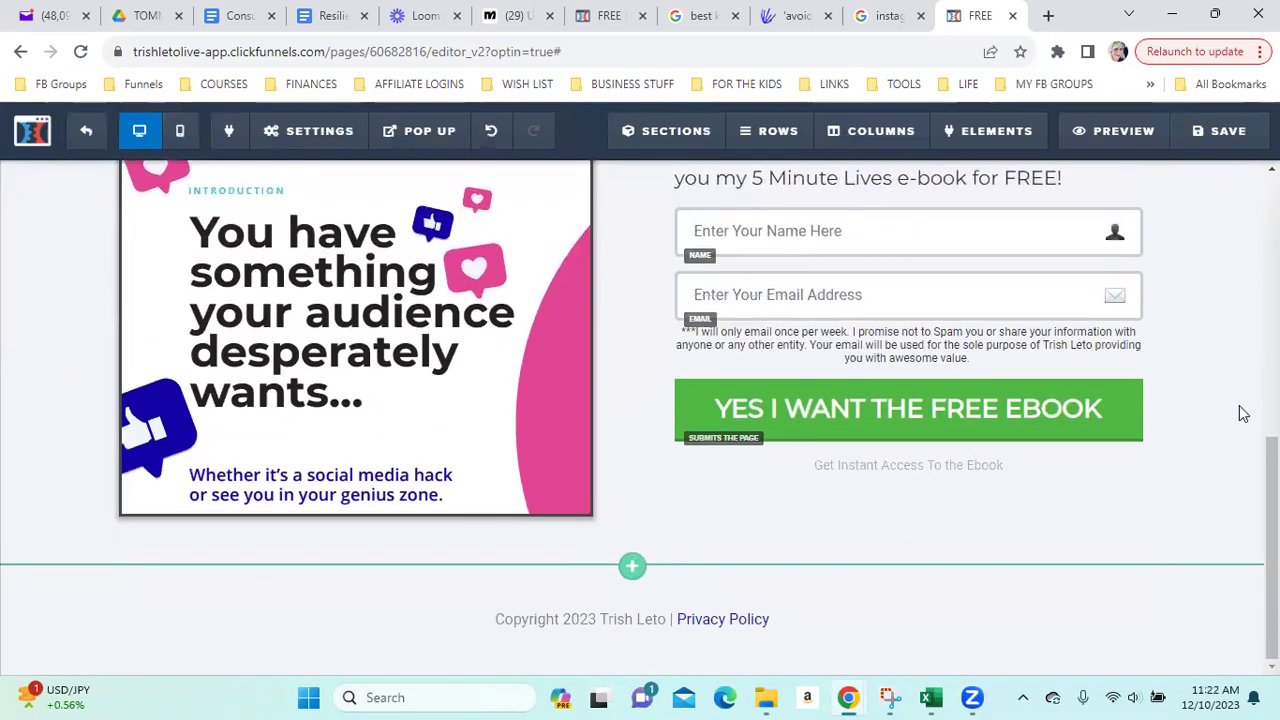
pyautogui.scroll(10, 1241, 413)
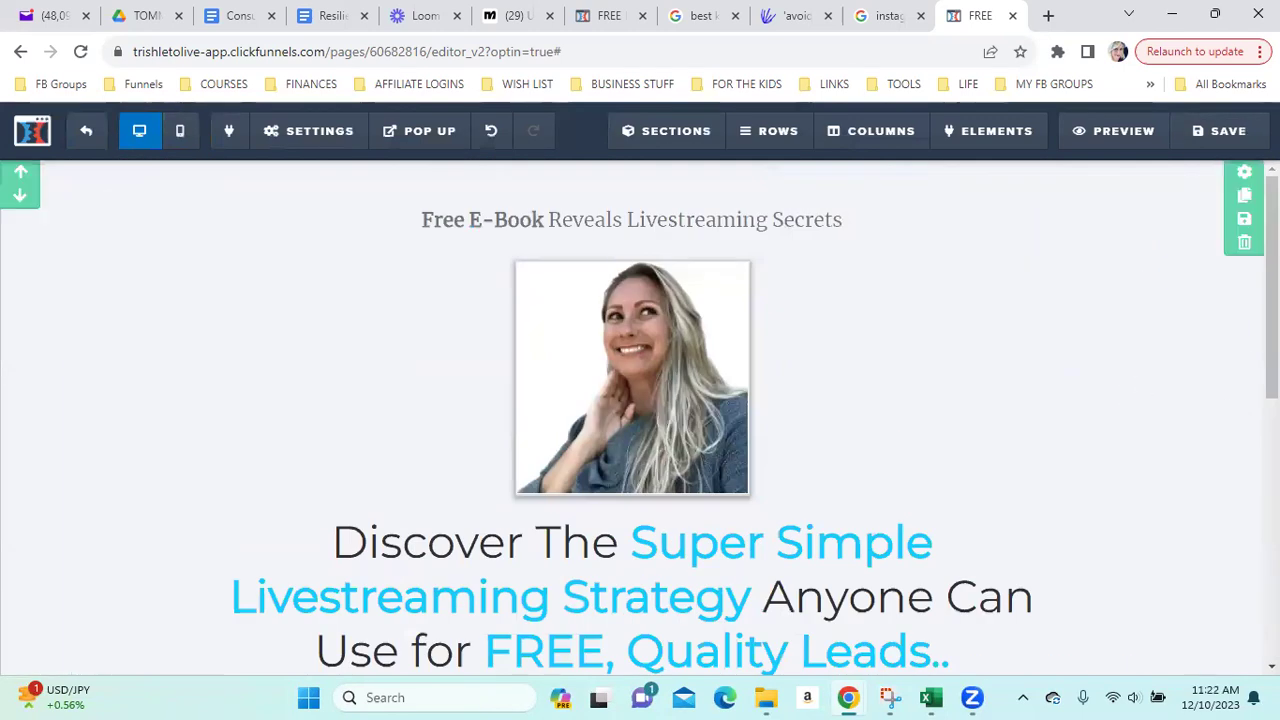
pyautogui.scroll(-5, 1155, 354)
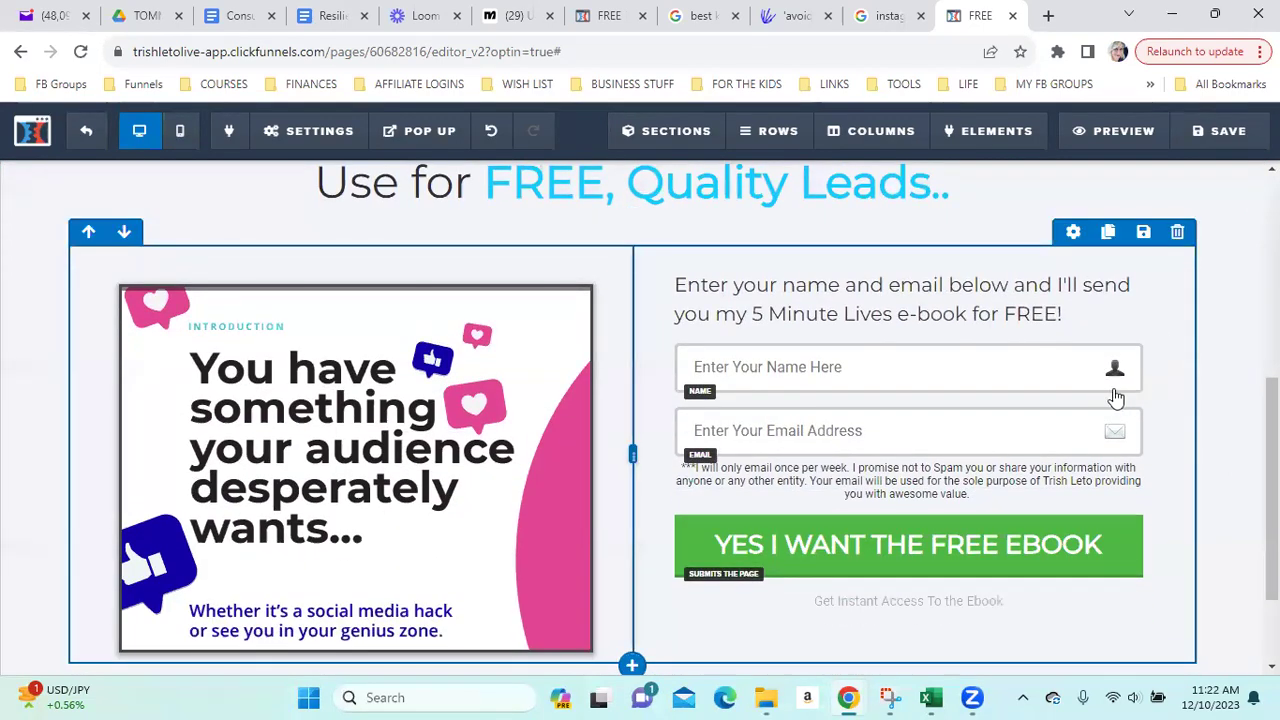
pyautogui.scroll(5, 1112, 380)
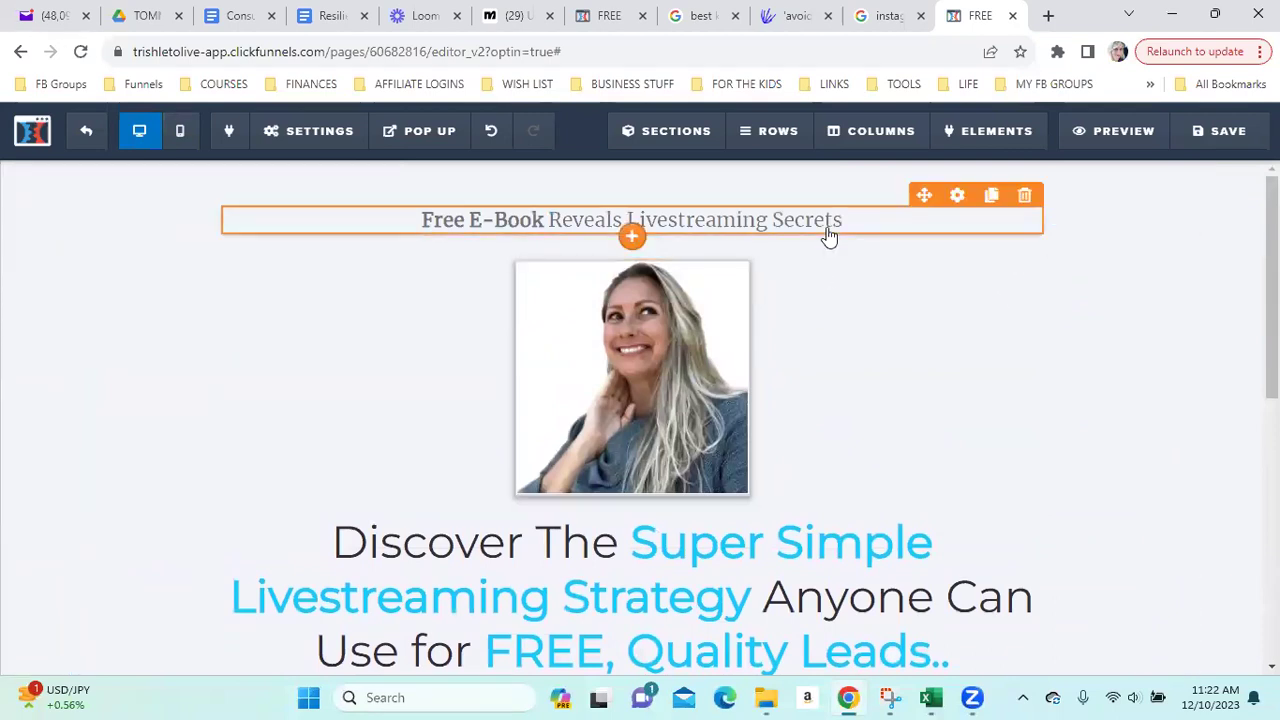
# Add a third period after "Quality Leads.." at the end of the main headline and save the page.
pyautogui.scroll(-3, 611, 329)
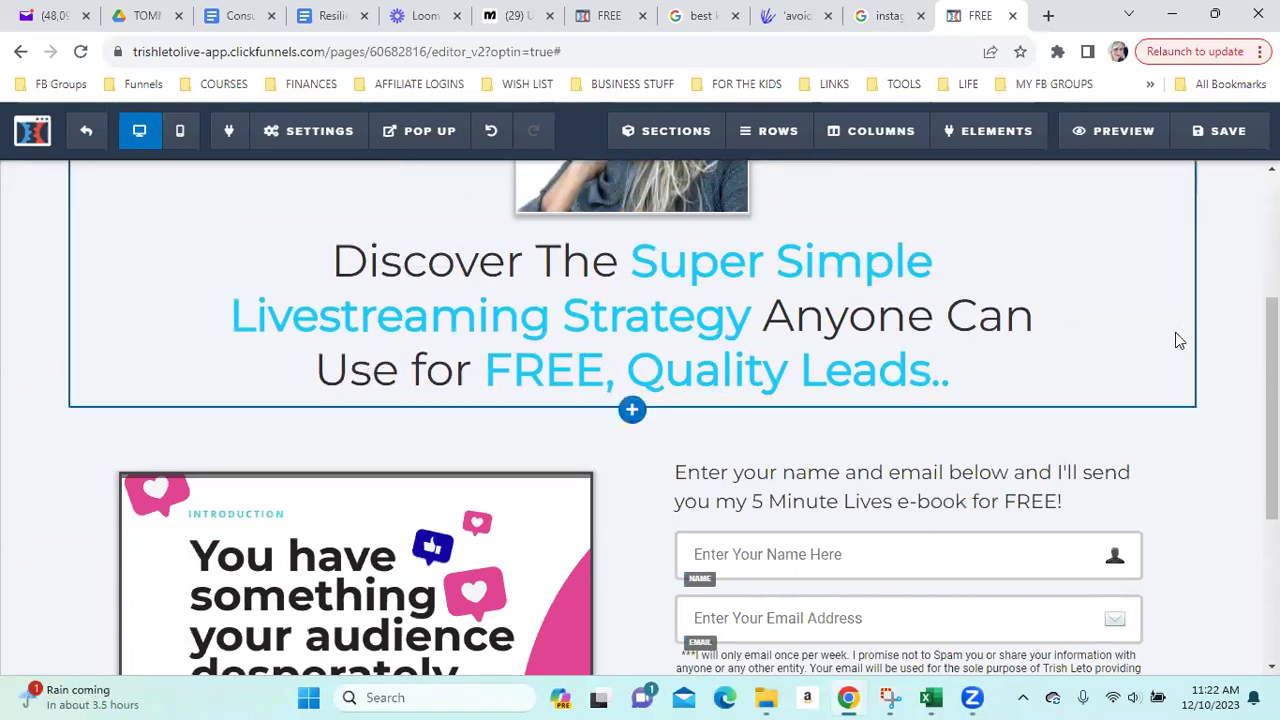
pyautogui.click(963, 378)
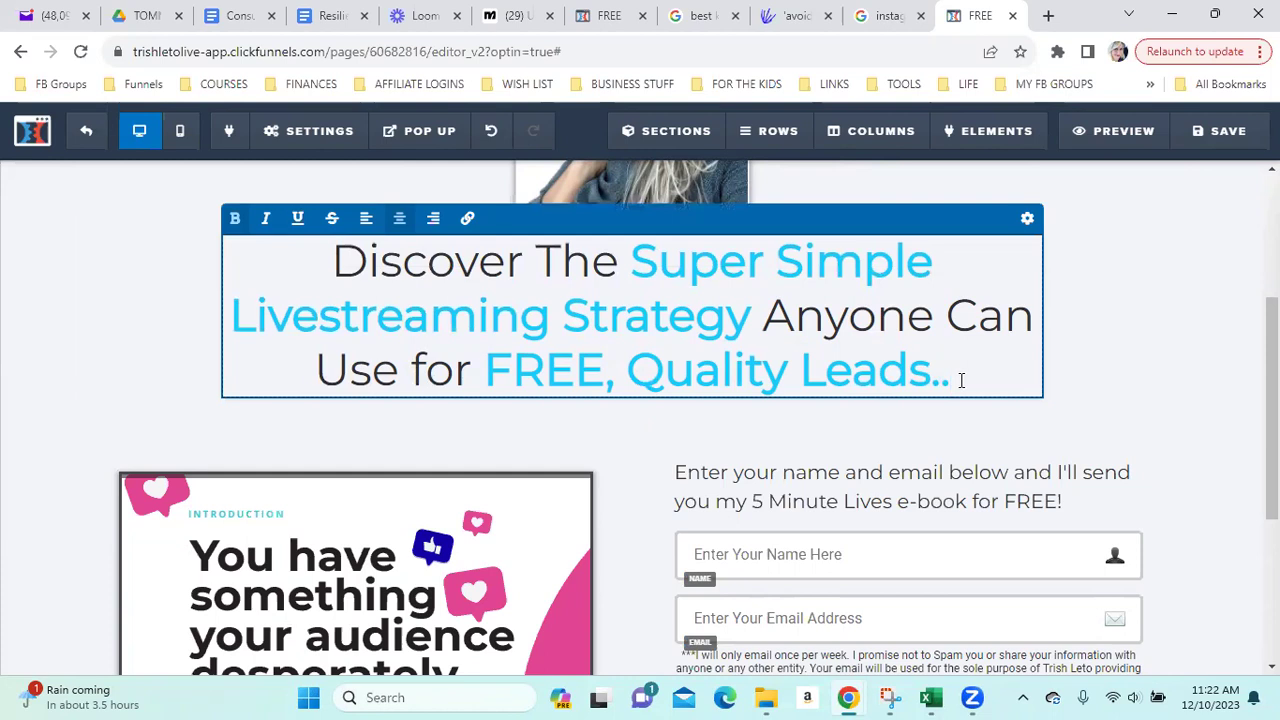
pyautogui.write('.')
pyautogui.click(1236, 145)
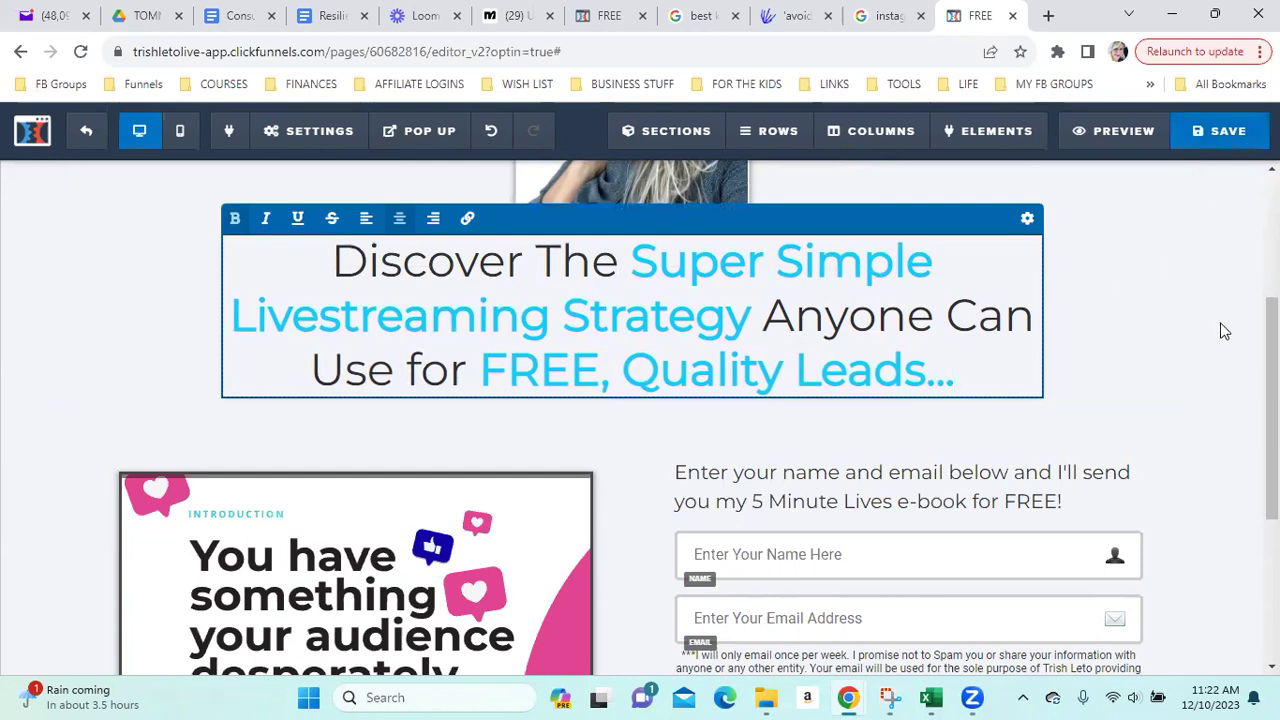
# Examine the edited headline, portrait, e-book image, opt-in fields and green submit button across the full page.
pyautogui.scroll(-2, 1170, 330)
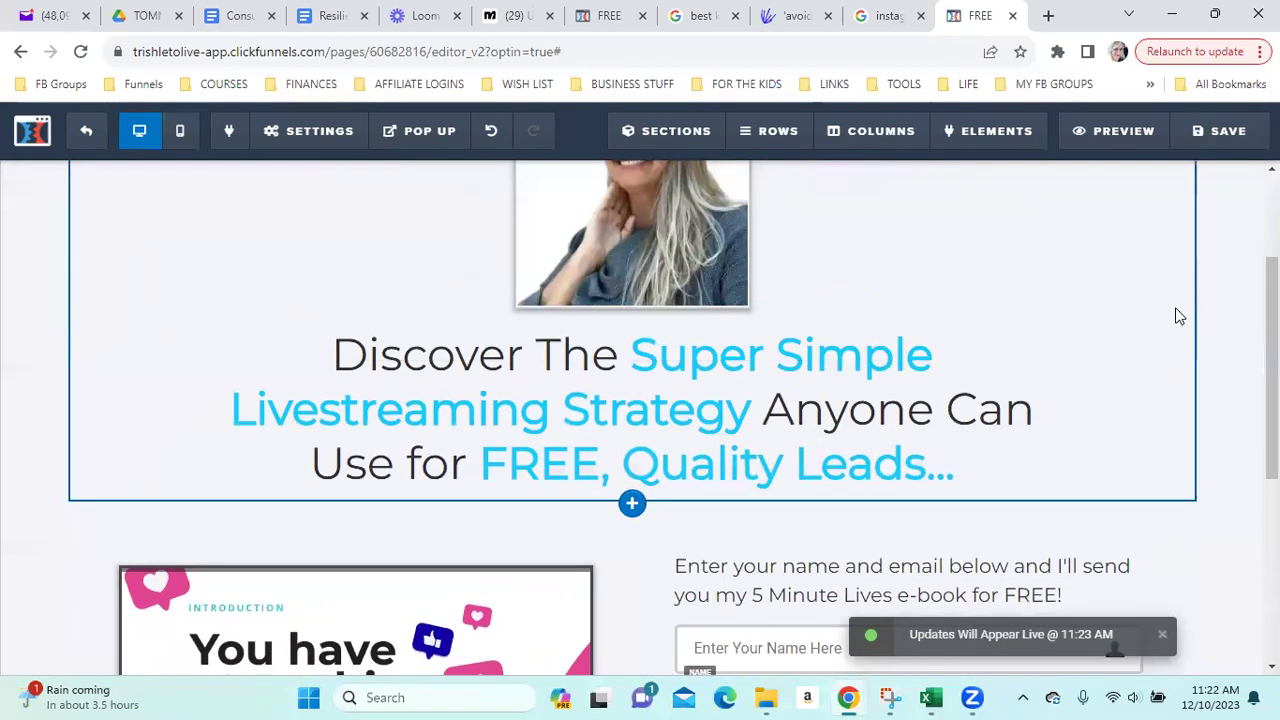
pyautogui.scroll(1, 1170, 316)
pyautogui.scroll(1, 1130, 336)
pyautogui.scroll(-1, 1130, 338)
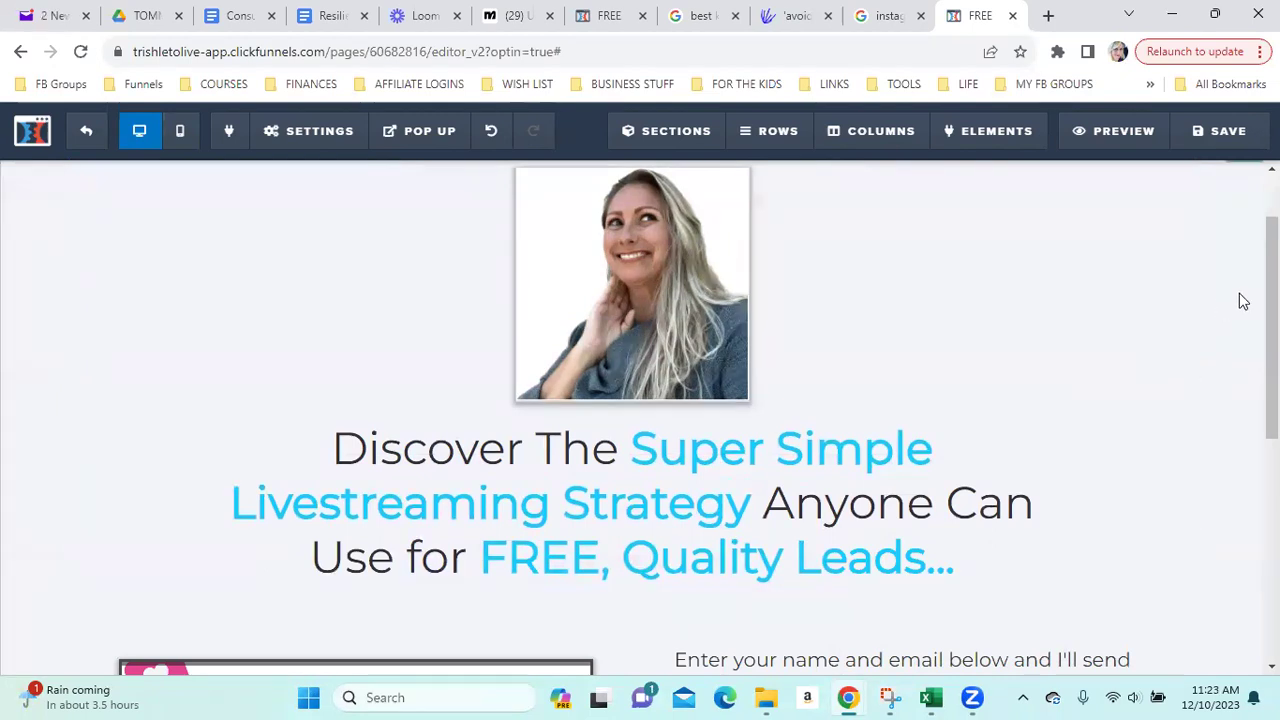
pyautogui.moveTo(1272, 298); pyautogui.dragTo(1272, 257)
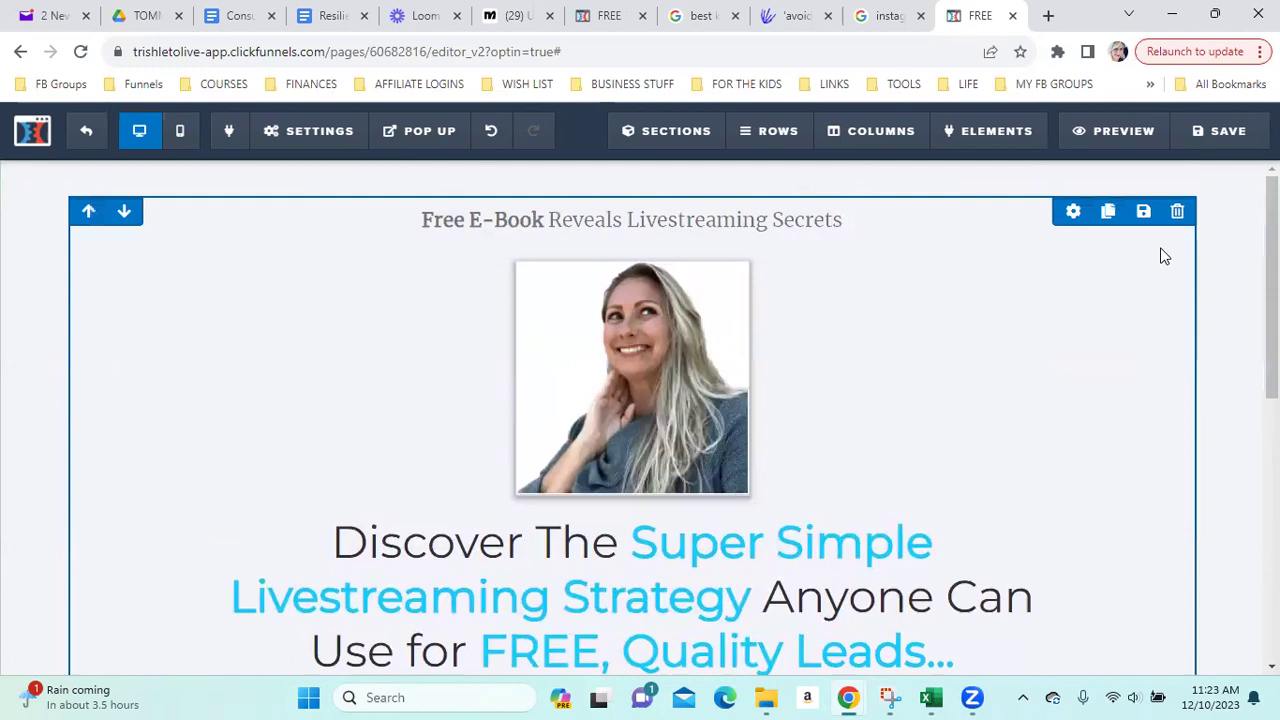
pyautogui.scroll(-1, 1166, 242)
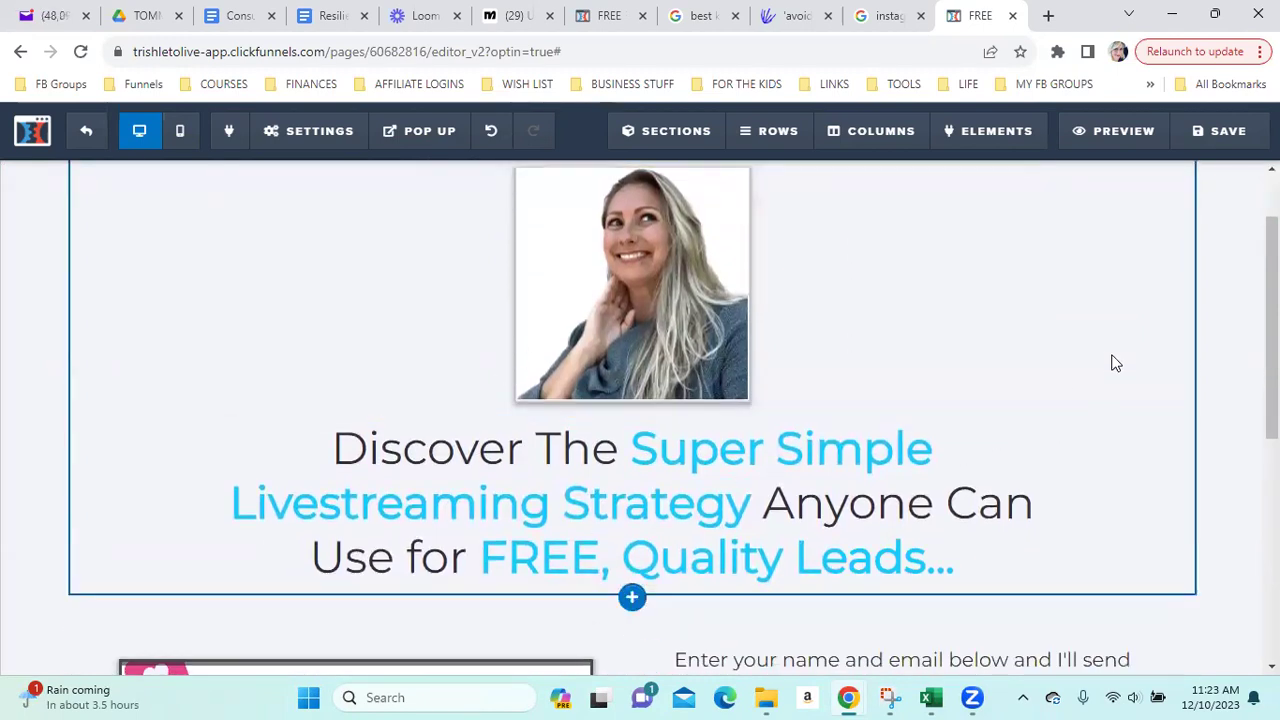
pyautogui.scroll(-4, 1105, 364)
pyautogui.scroll(-2, 1097, 364)
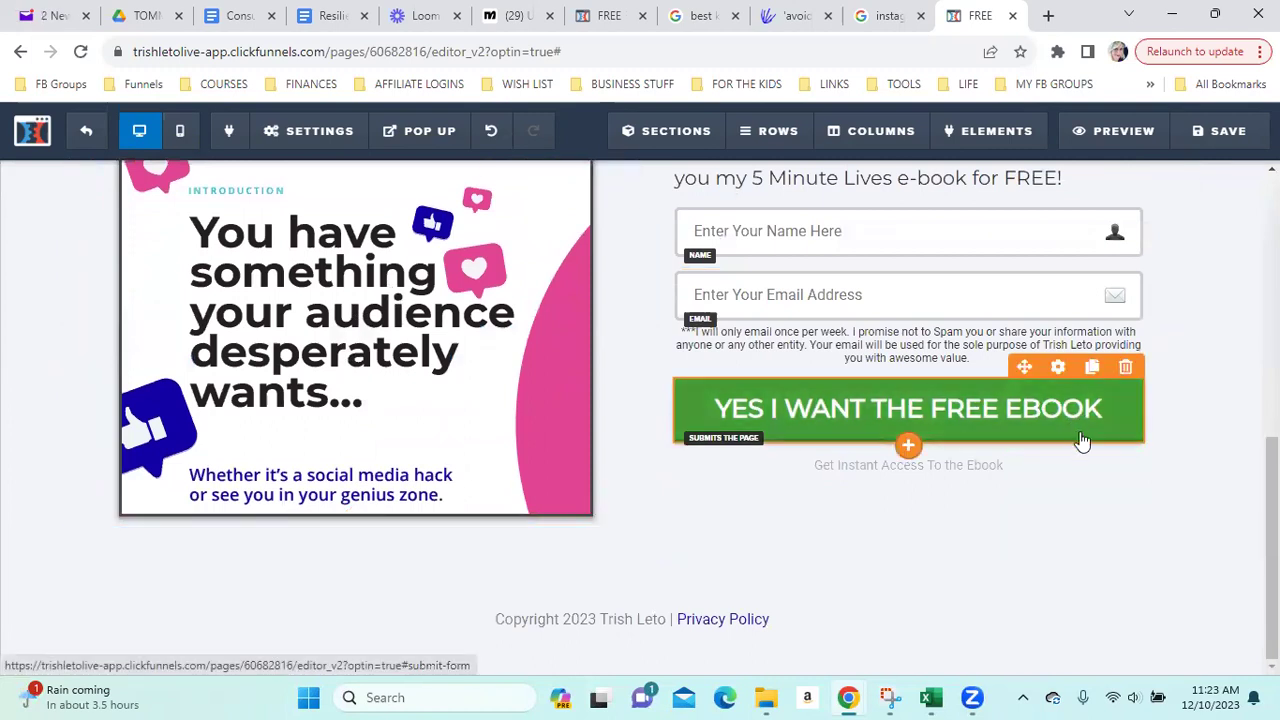
pyautogui.scroll(10, 1117, 501)
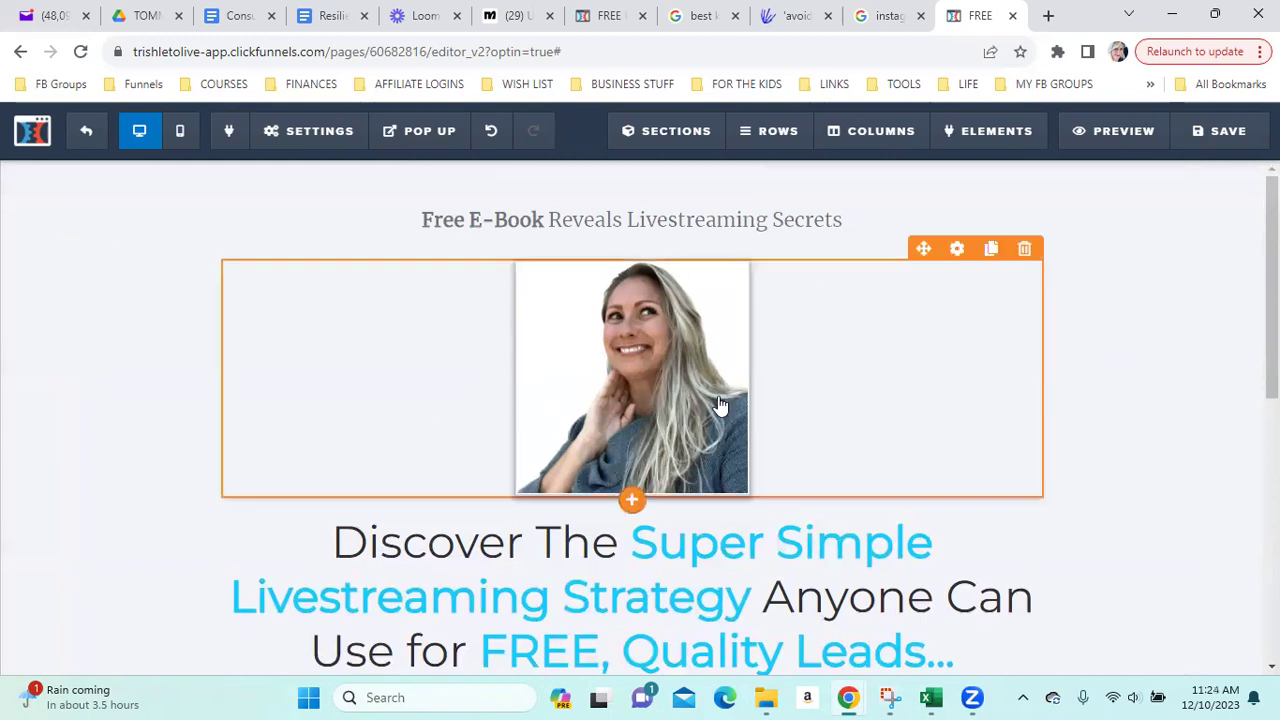
pyautogui.scroll(-3, 797, 434)
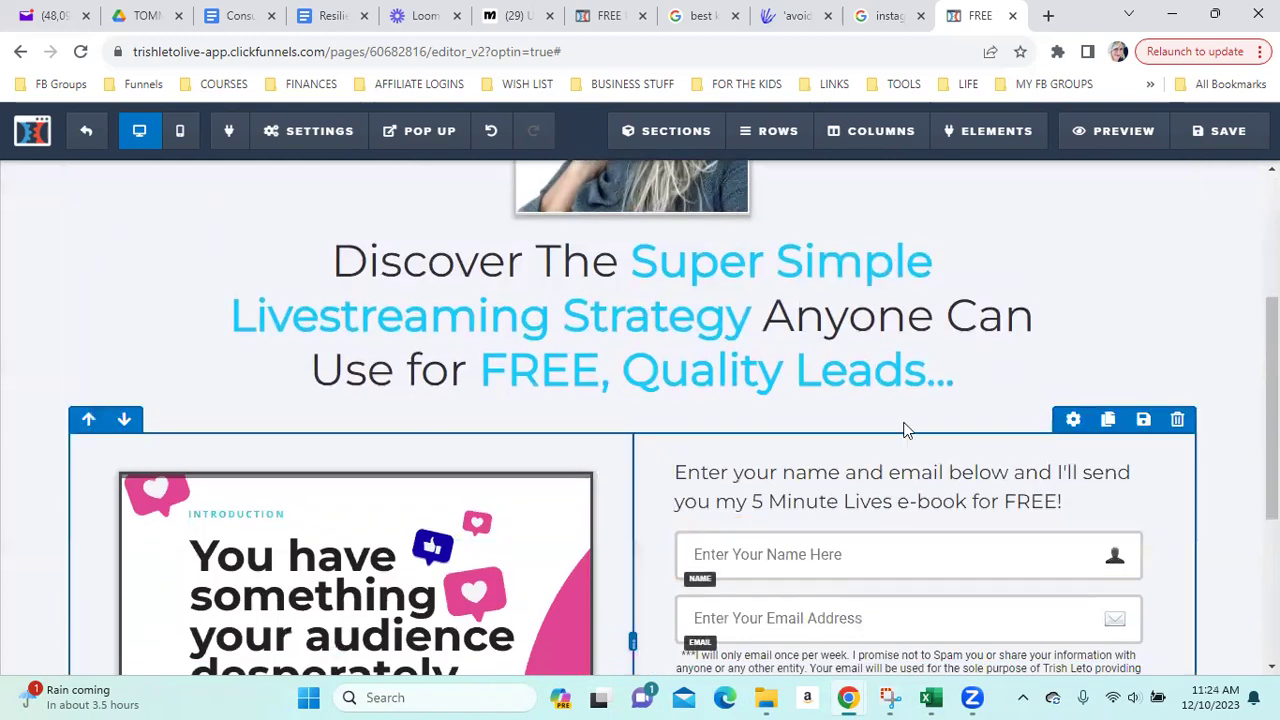
pyautogui.scroll(-3, 1013, 490)
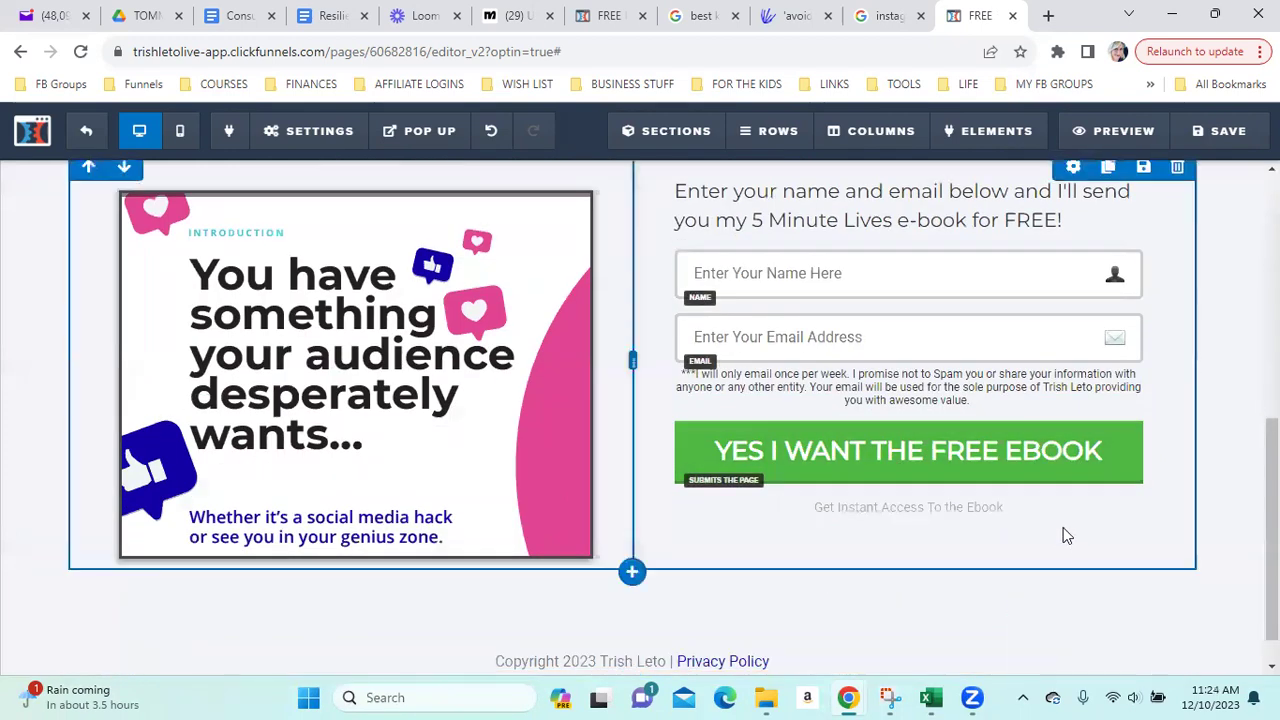
pyautogui.scroll(8, 1069, 538)
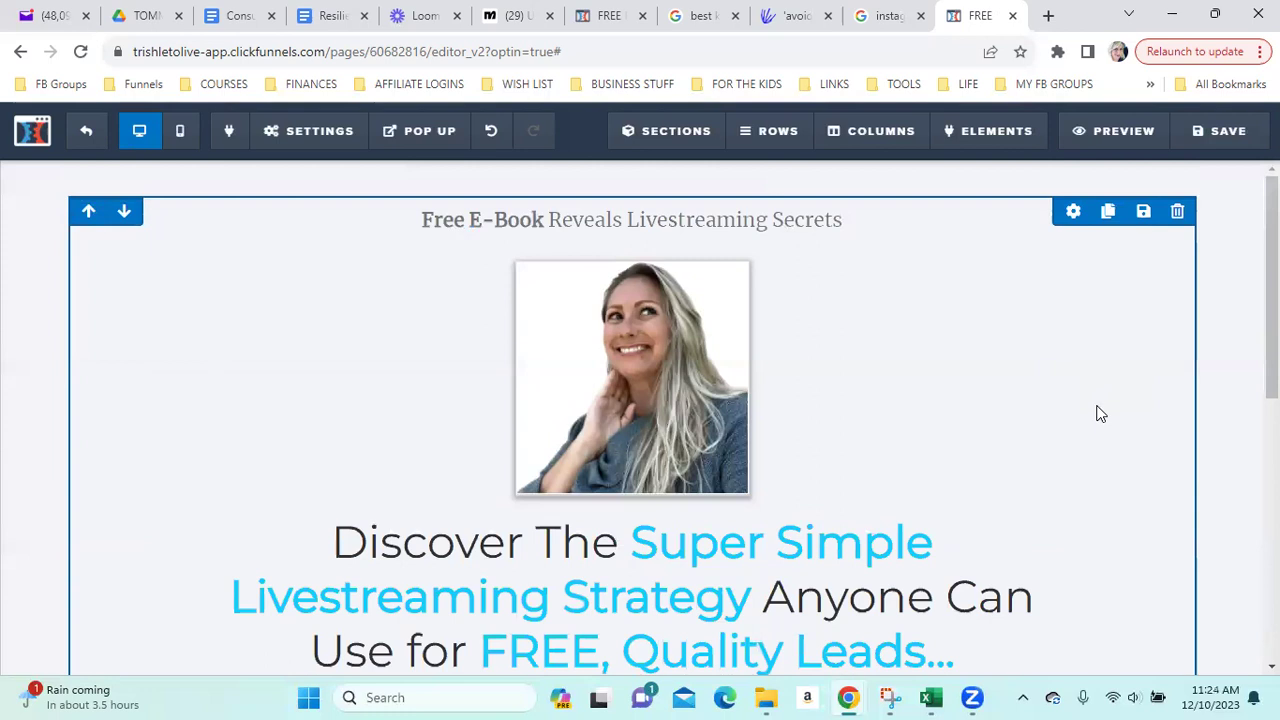
# Save the page, check it once more down to the submit button, and save it again.
pyautogui.click(1222, 134)
pyautogui.scroll(-8, 980, 426)
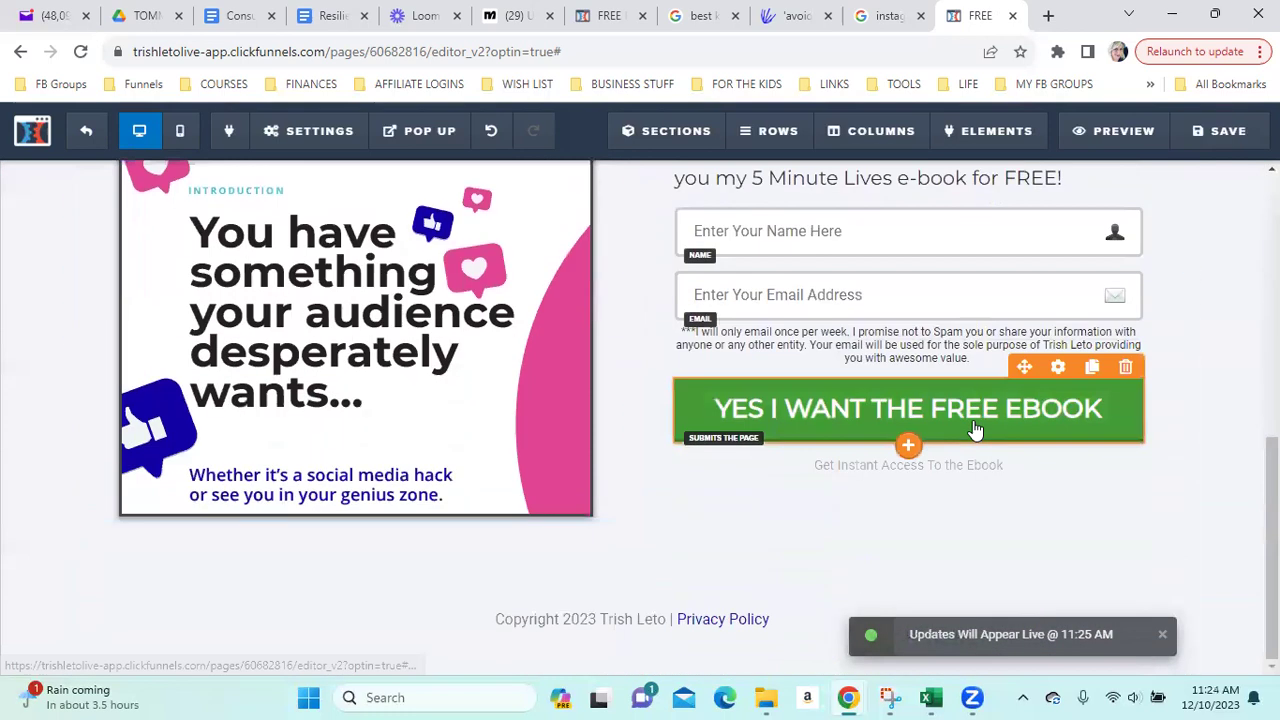
pyautogui.scroll(10, 973, 432)
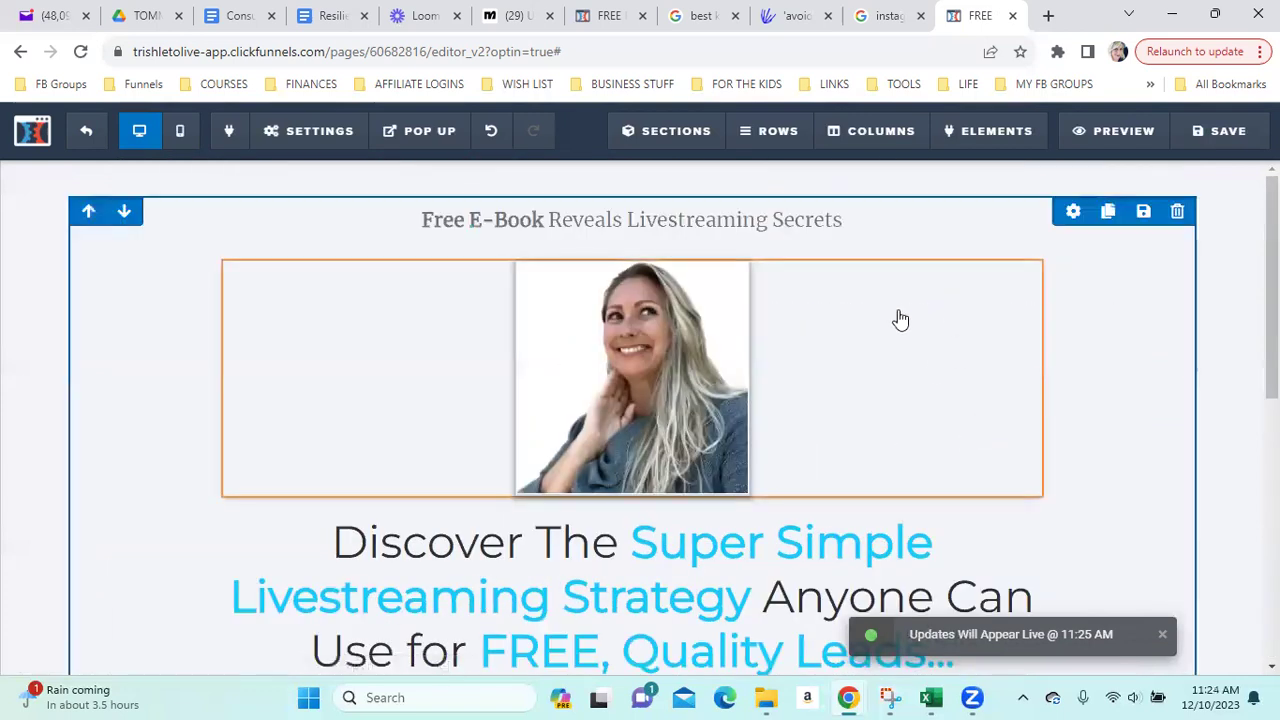
pyautogui.scroll(-2, 897, 320)
pyautogui.scroll(2, 1123, 406)
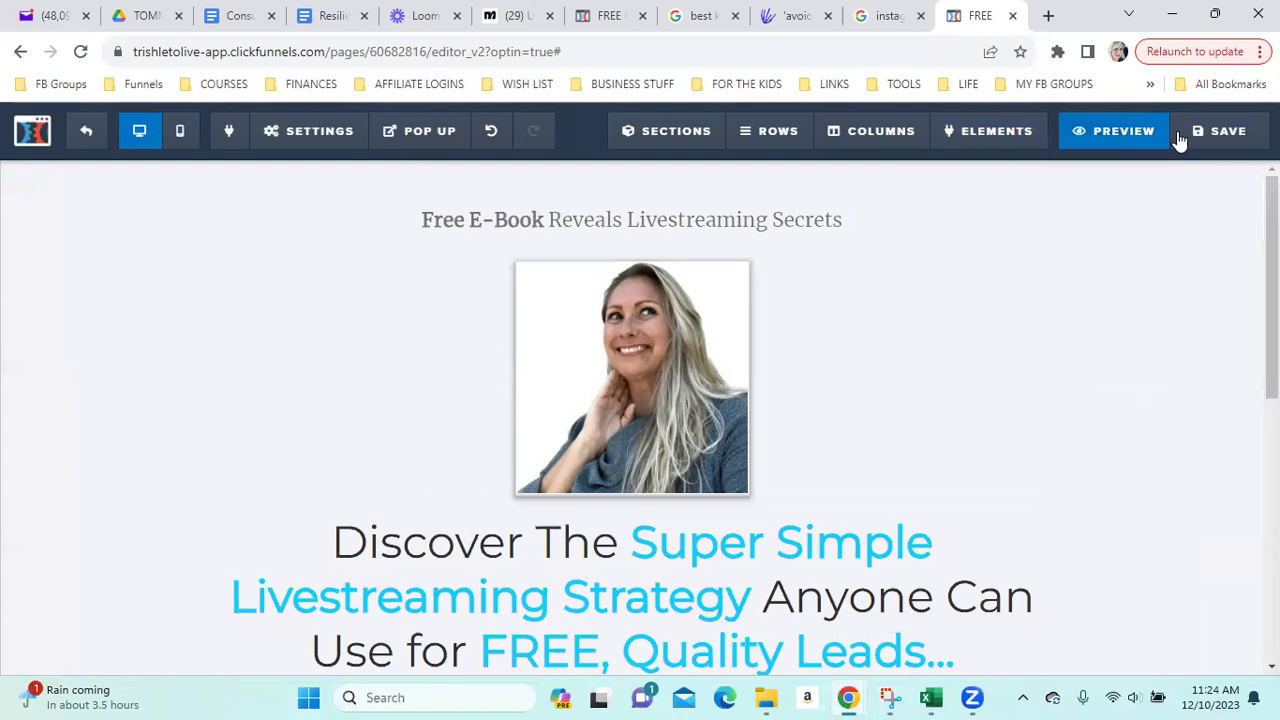
pyautogui.click(1223, 131)
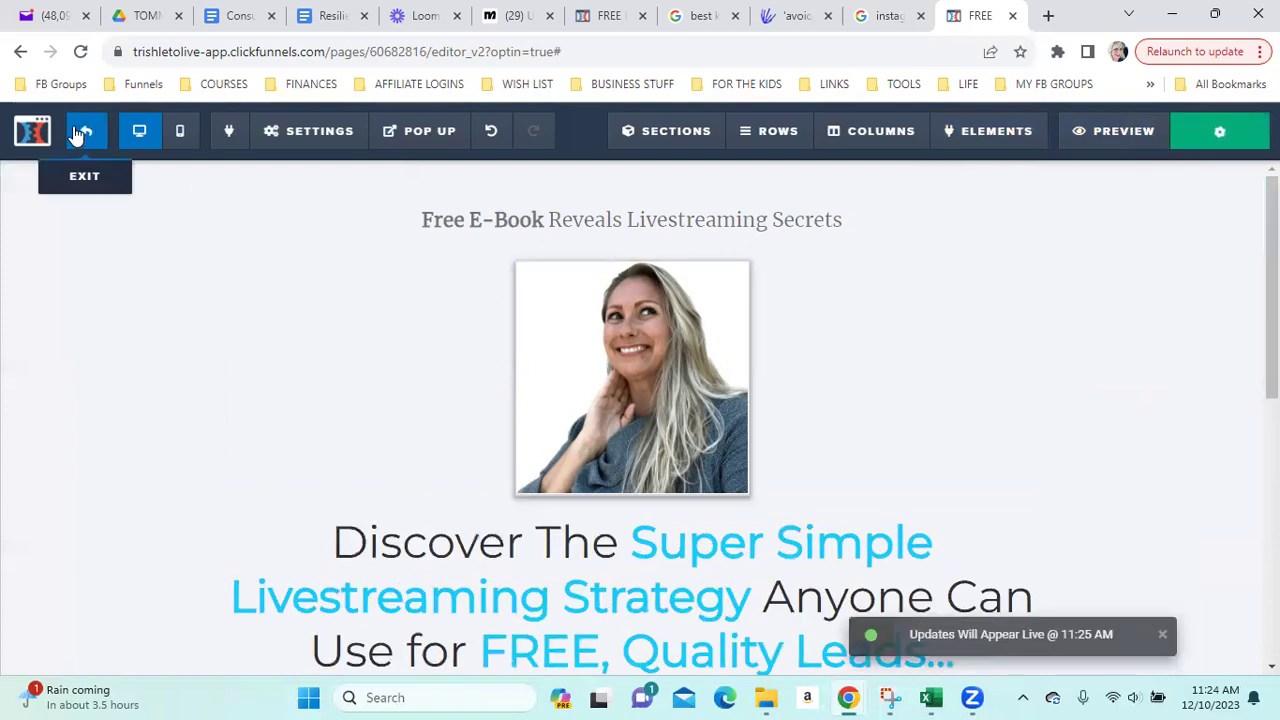
# Check the opt-in page's email integration settings, including the connected autoresponder, action and list to add.
pyautogui.moveTo(305, 150)
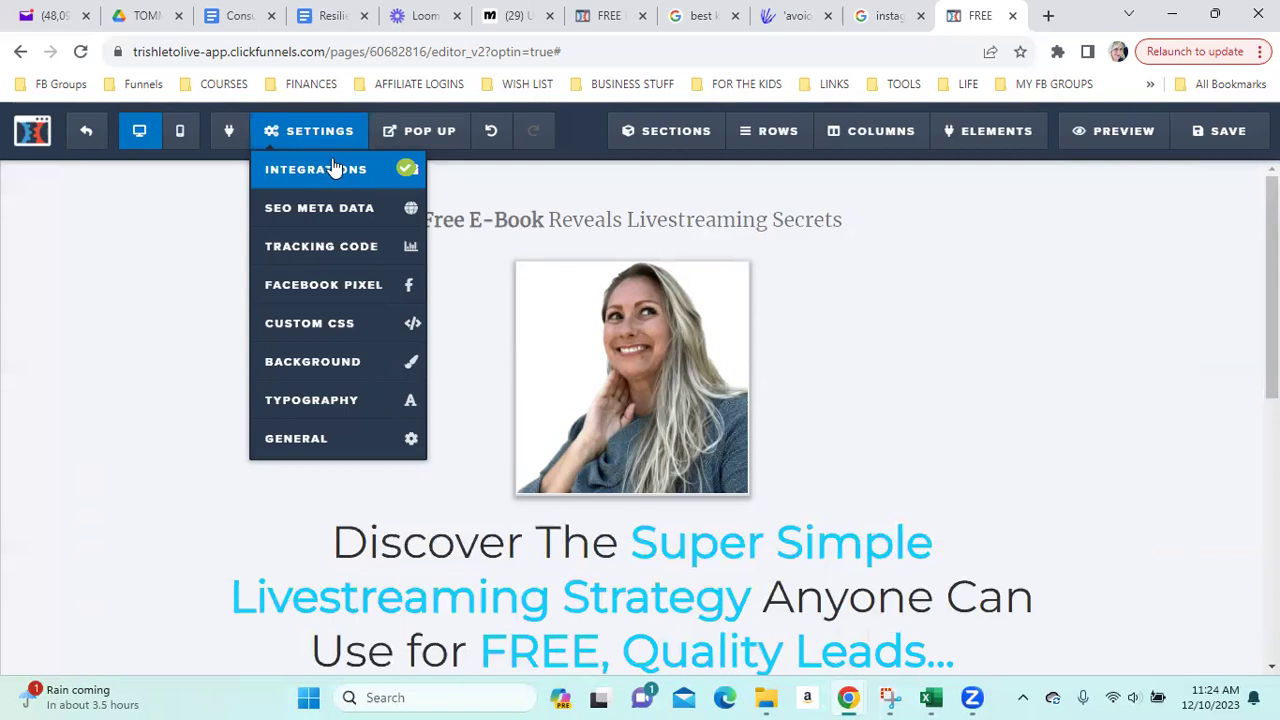
pyautogui.click(334, 172)
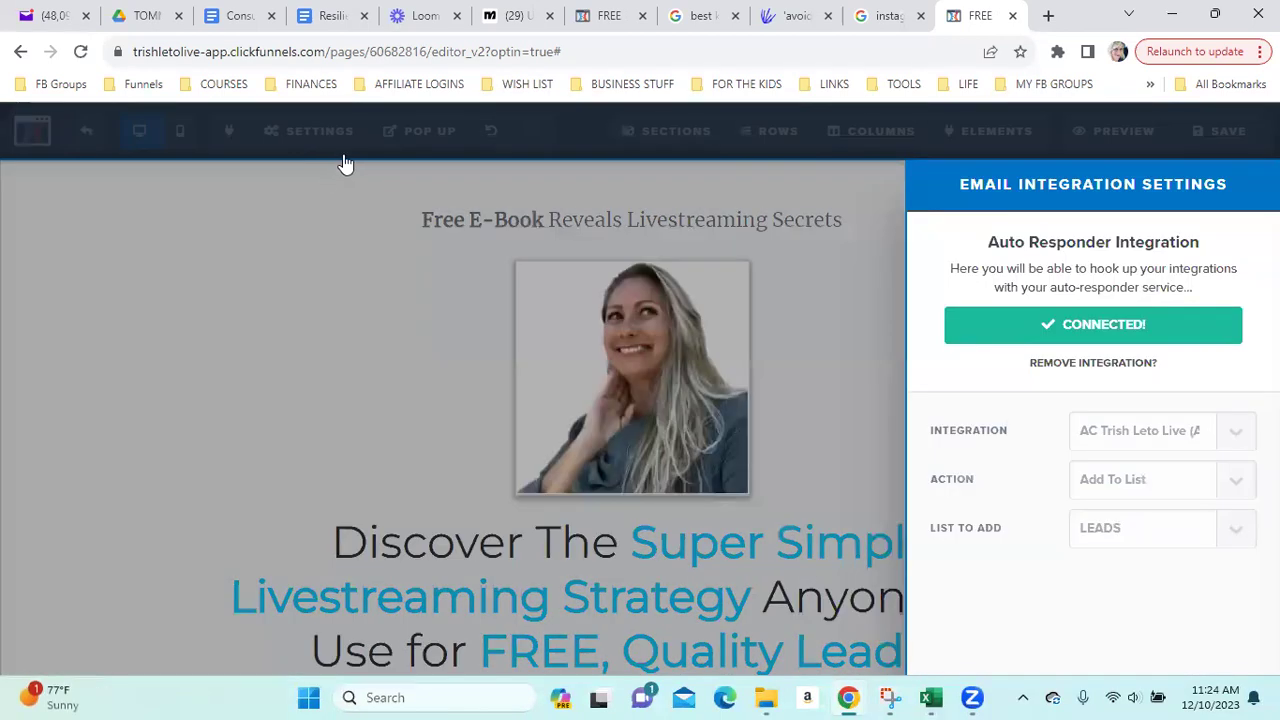
pyautogui.click(415, 241)
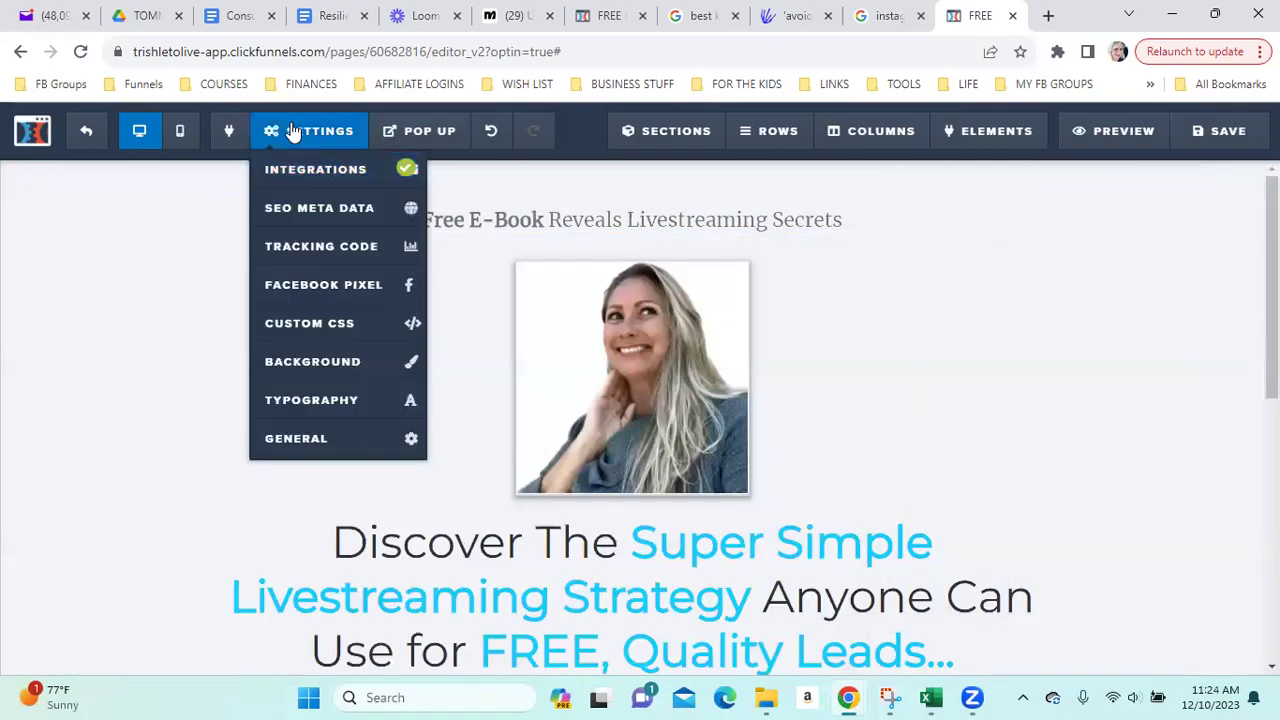
pyautogui.click(298, 178)
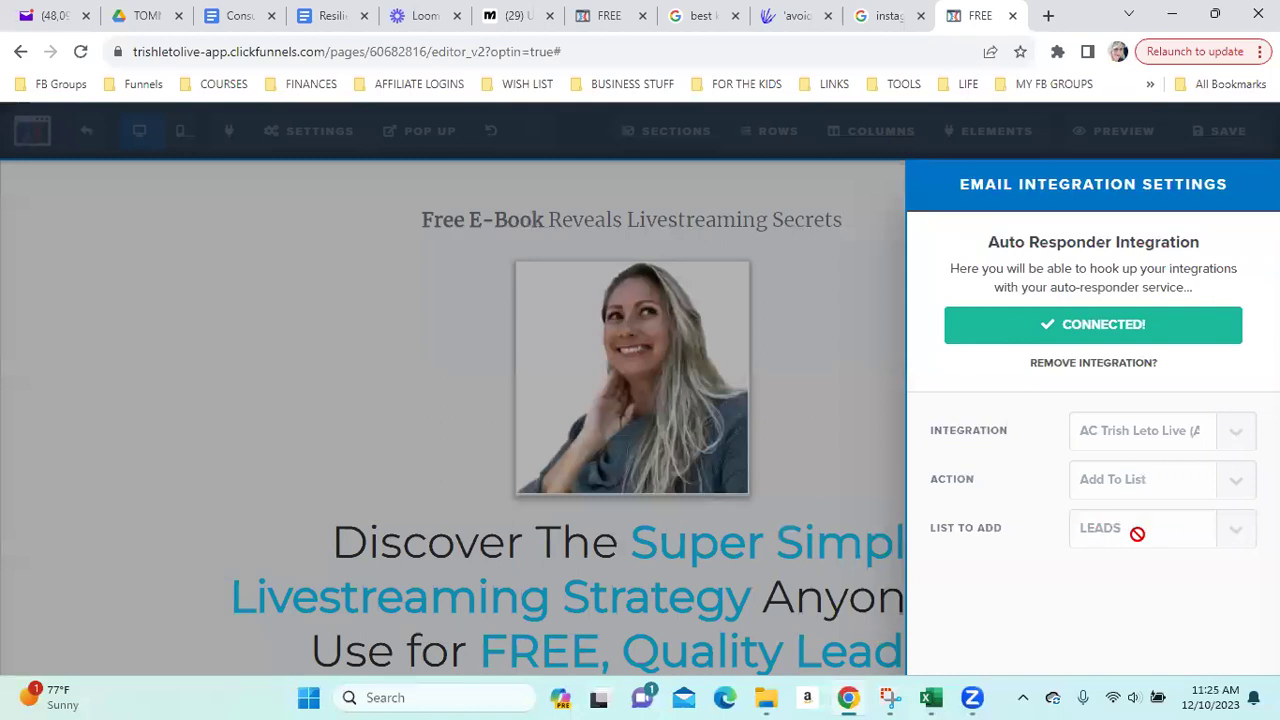
pyautogui.click(859, 316)
# Save the opt-in page, leave the editor and open Integrations in the account settings.
pyautogui.click(1217, 131)
pyautogui.click(82, 134)
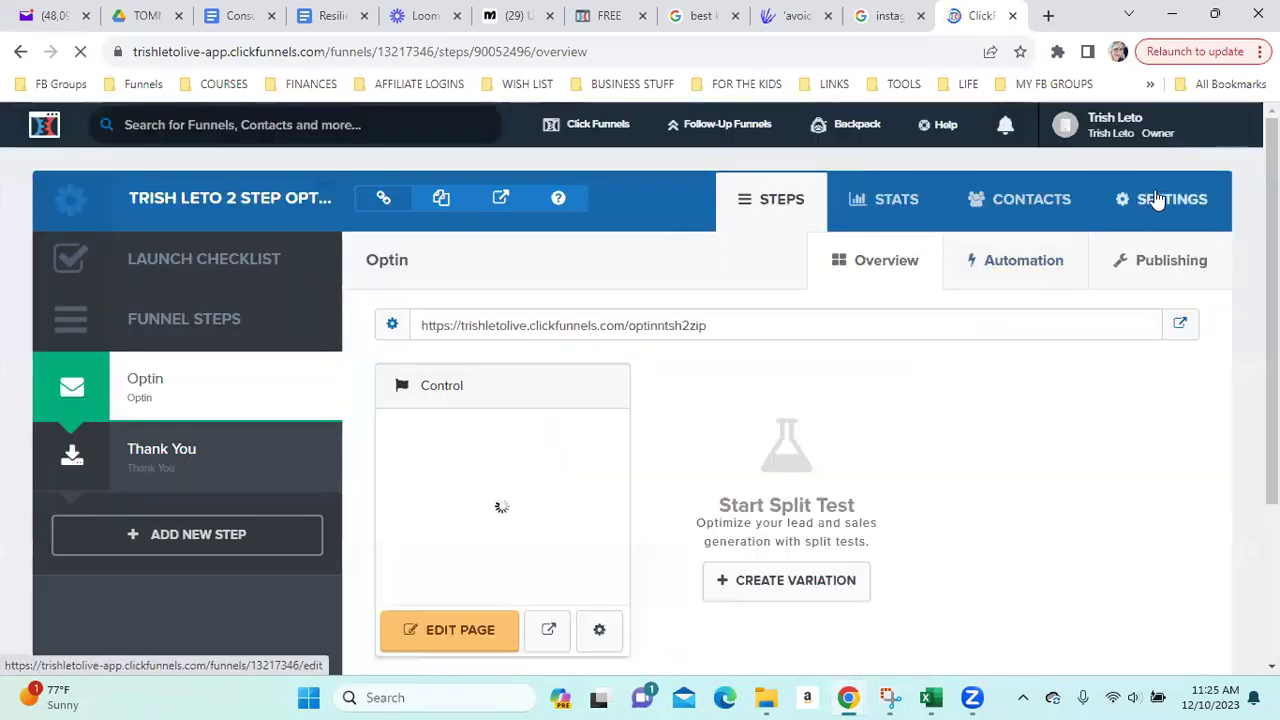
pyautogui.click(1120, 132)
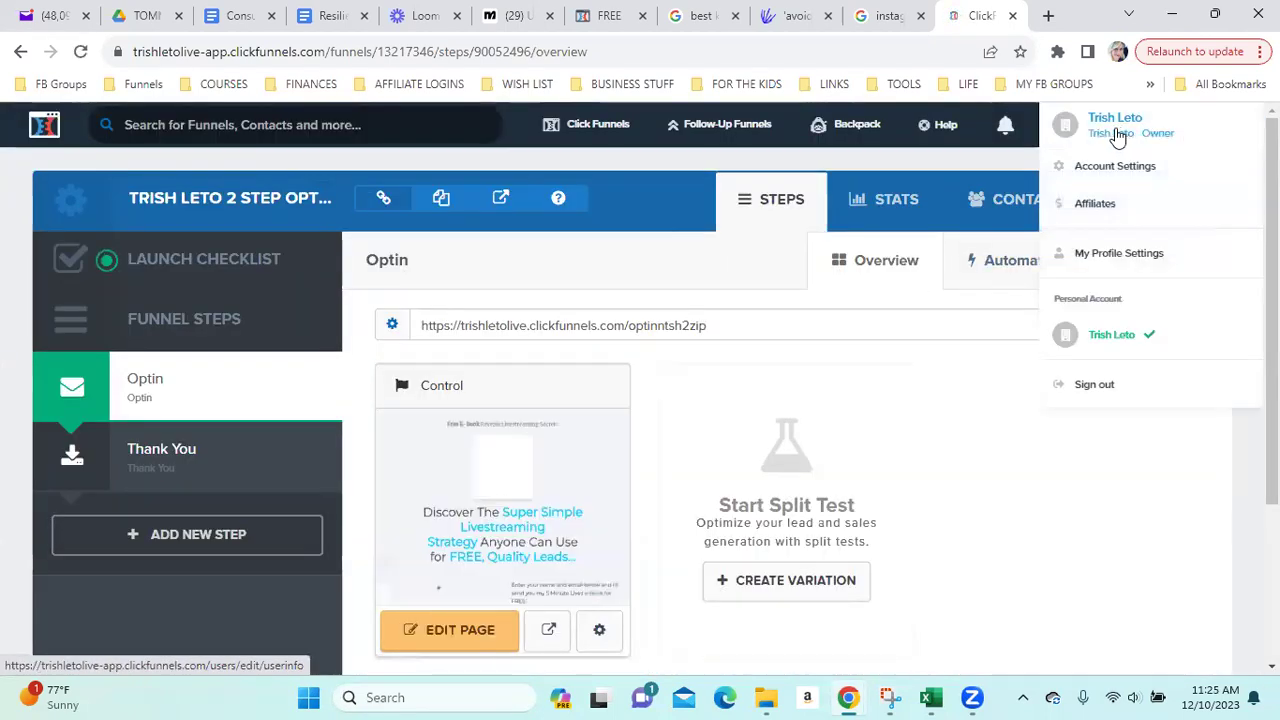
pyautogui.click(1108, 172)
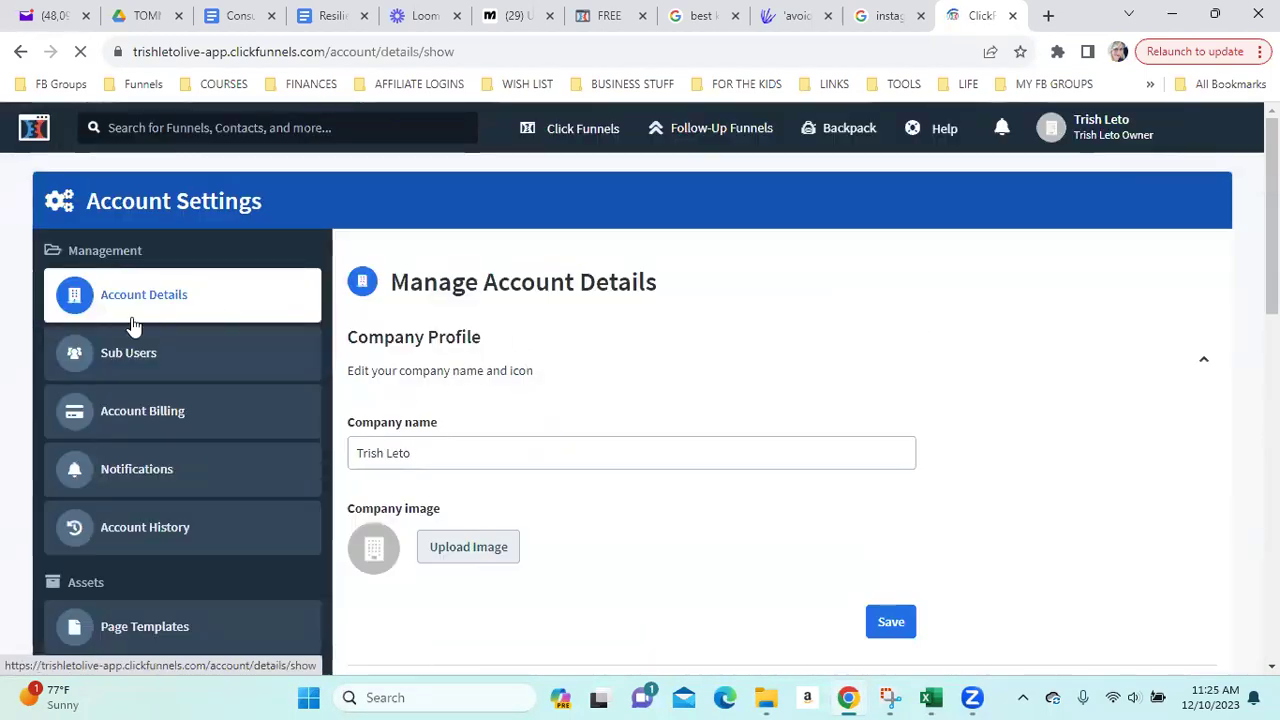
pyautogui.scroll(-4, 180, 355)
pyautogui.click(88, 410)
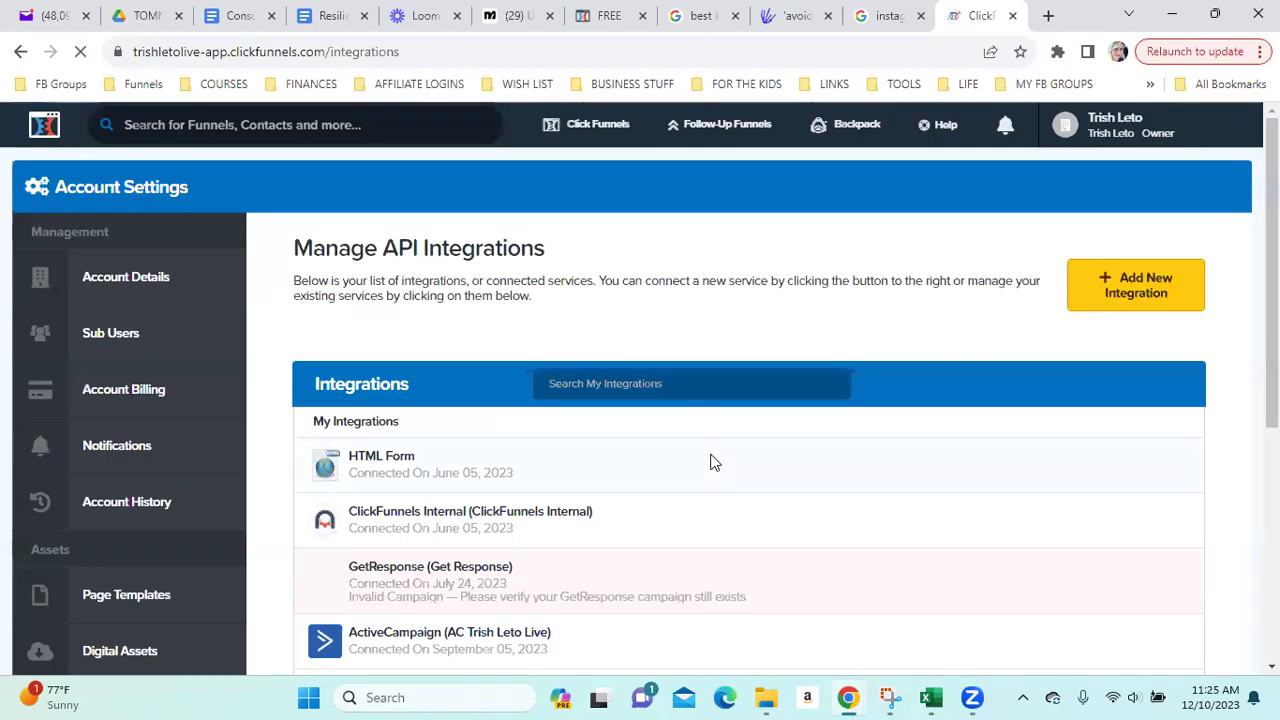
# Examine the list of connected API integrations and the other setup options in the account settings.
pyautogui.scroll(-3, 745, 480)
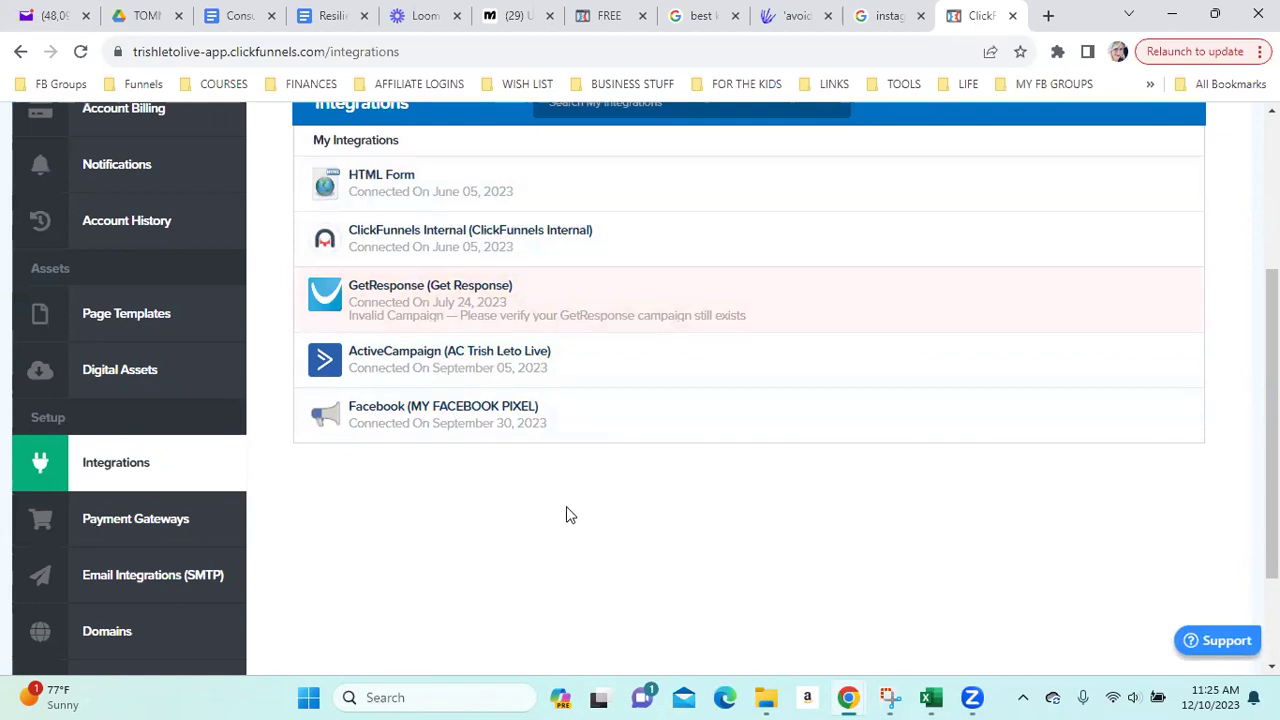
pyautogui.scroll(1, 473, 500)
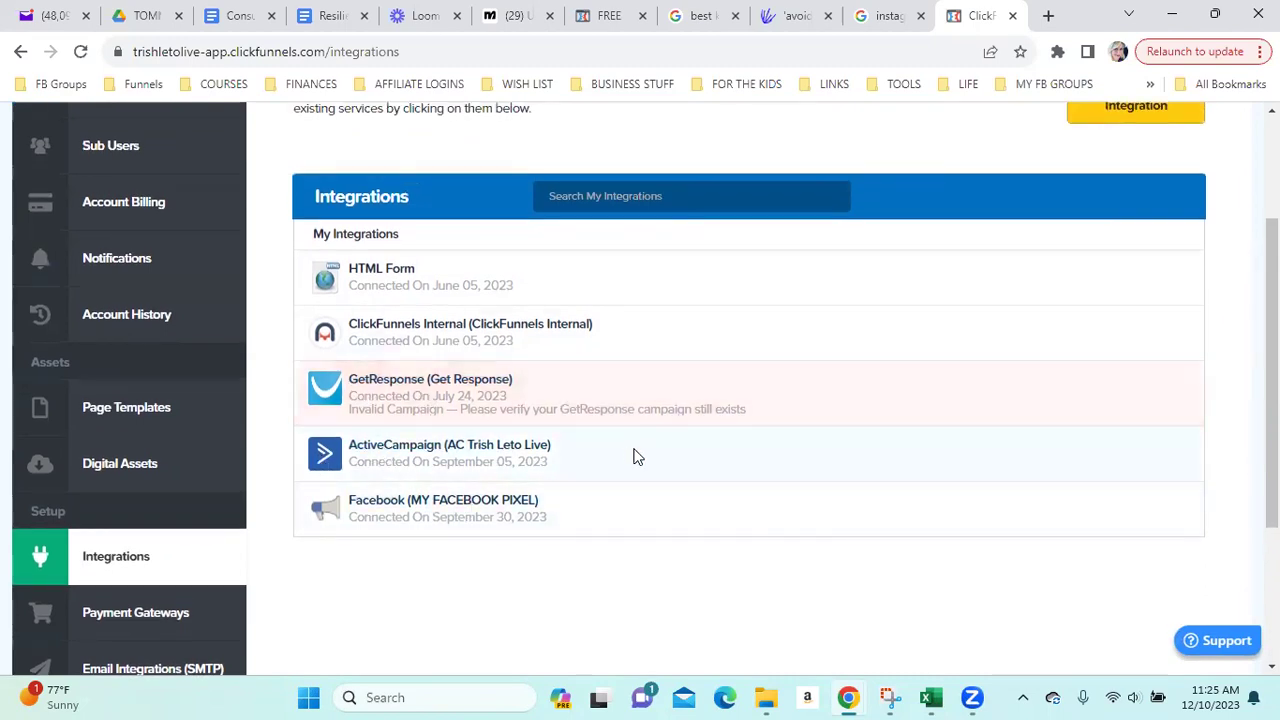
pyautogui.scroll(2, 633, 457)
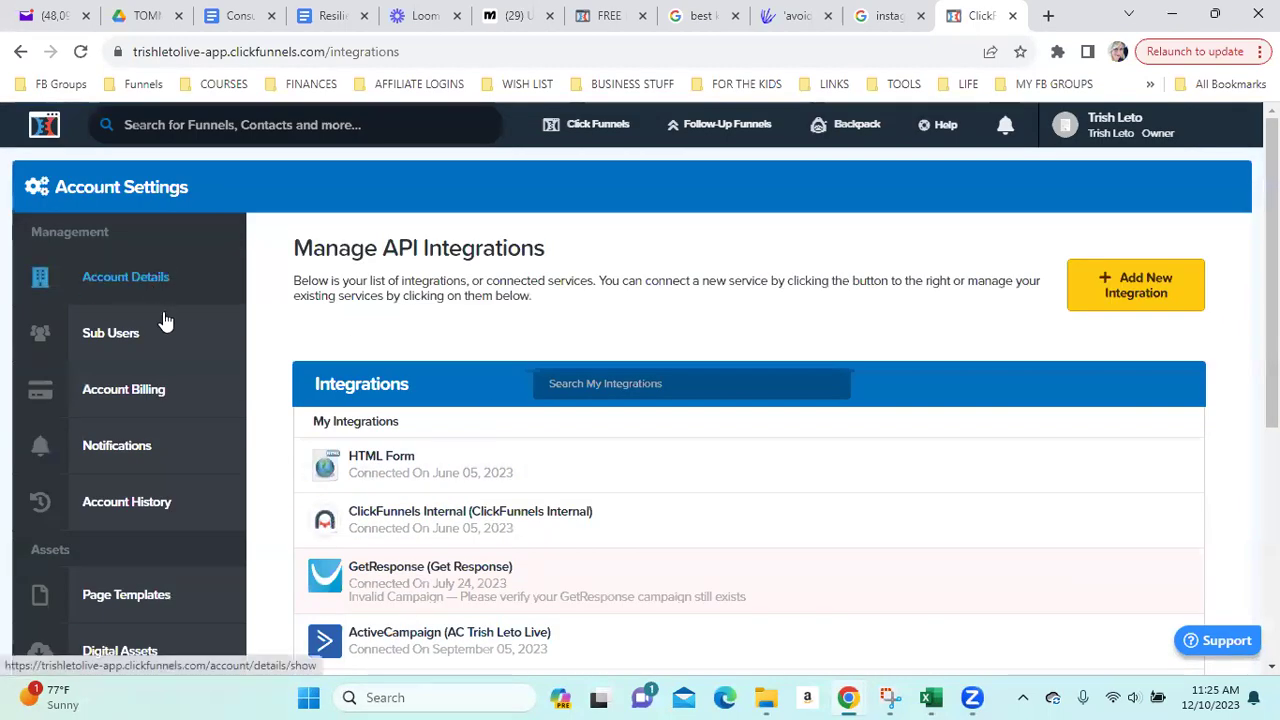
pyautogui.scroll(-4, 163, 334)
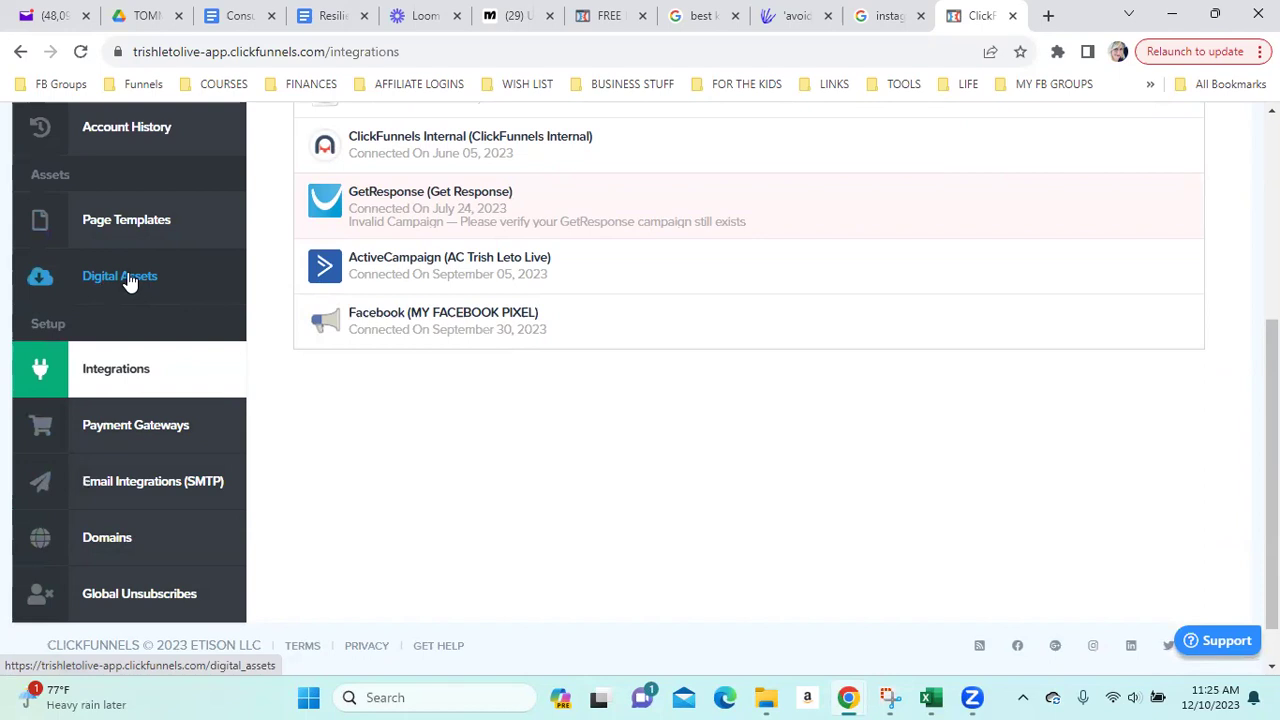
# Return to the funnels list and reopen the 2 step optin shared funnel's Optin page for editing.
pyautogui.scroll(5, 128, 283)
pyautogui.moveTo(620, 130)
pyautogui.click(593, 164)
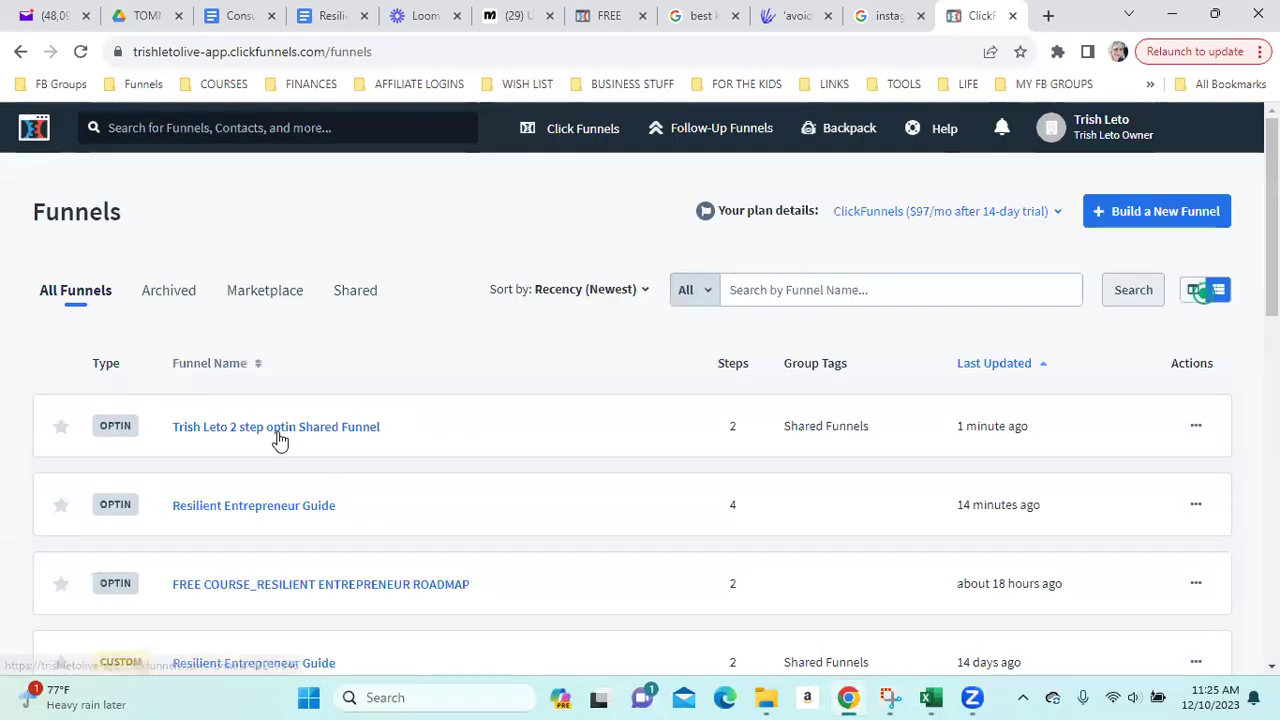
pyautogui.click(646, 437)
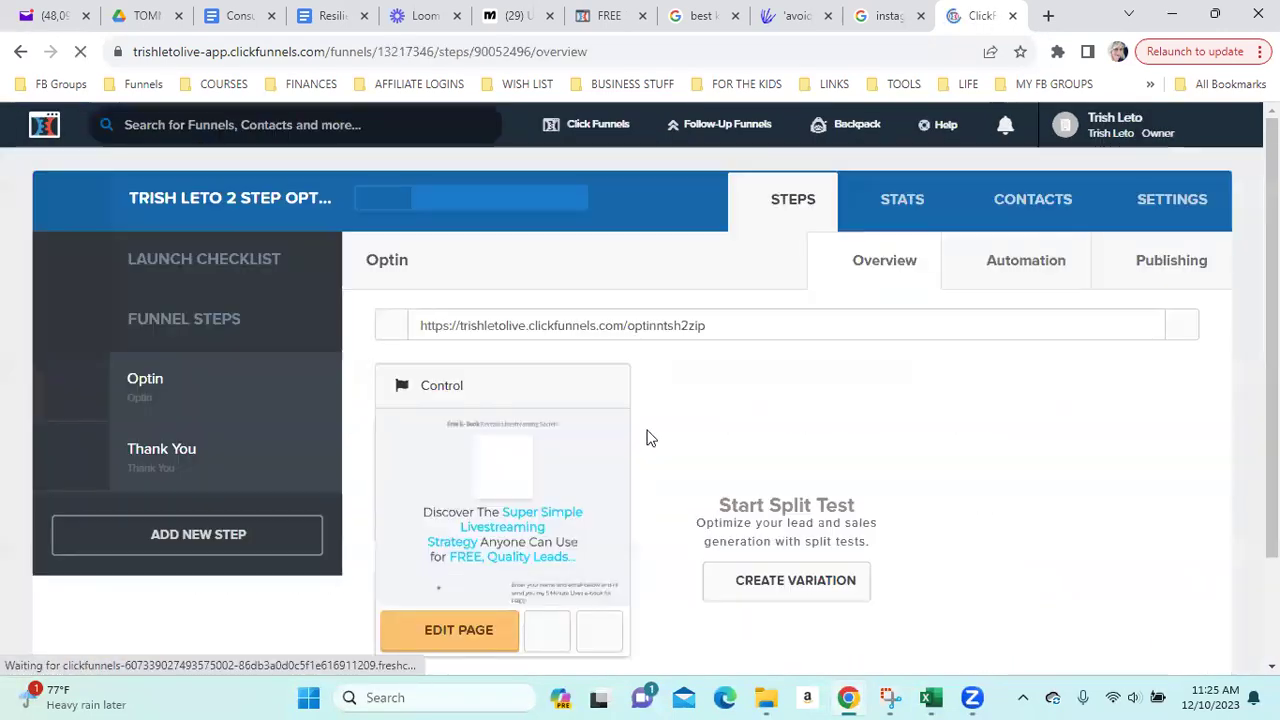
pyautogui.click(432, 630)
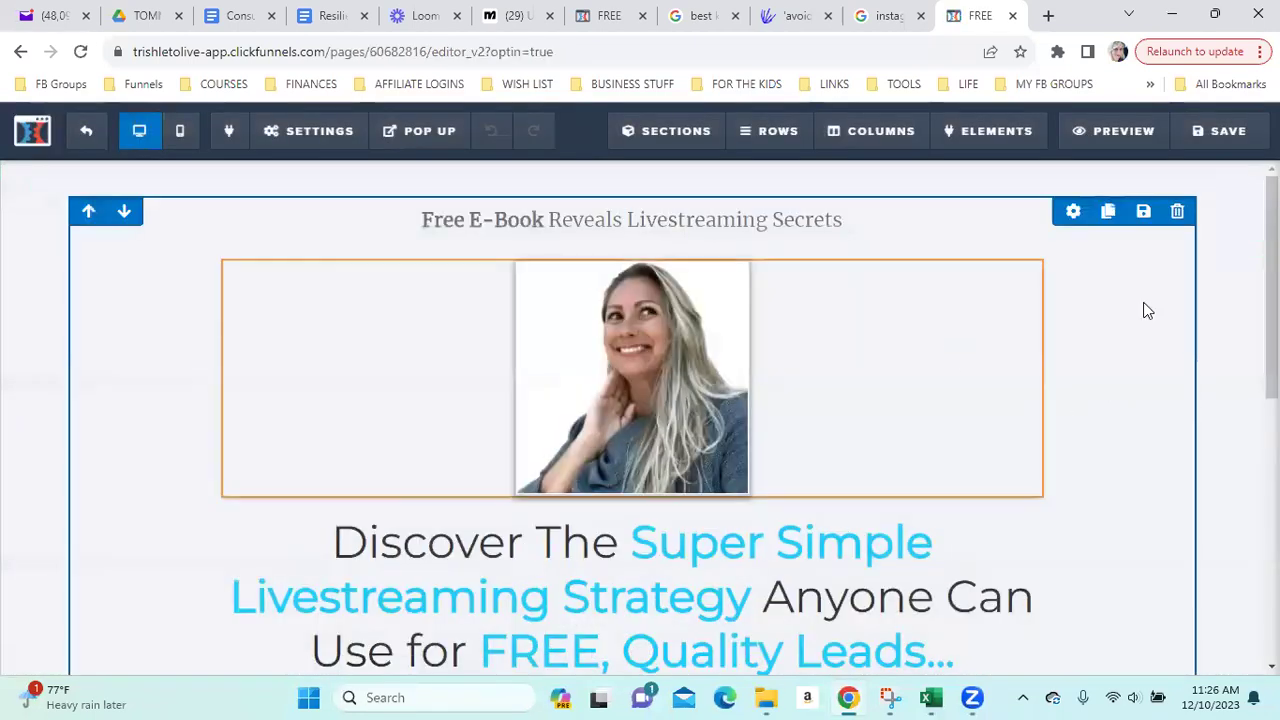
# Check the mobile view of the opt-in page down to the submit button and privacy policy footer.
pyautogui.click(183, 132)
pyautogui.moveTo(813, 186); pyautogui.dragTo(785, 515)
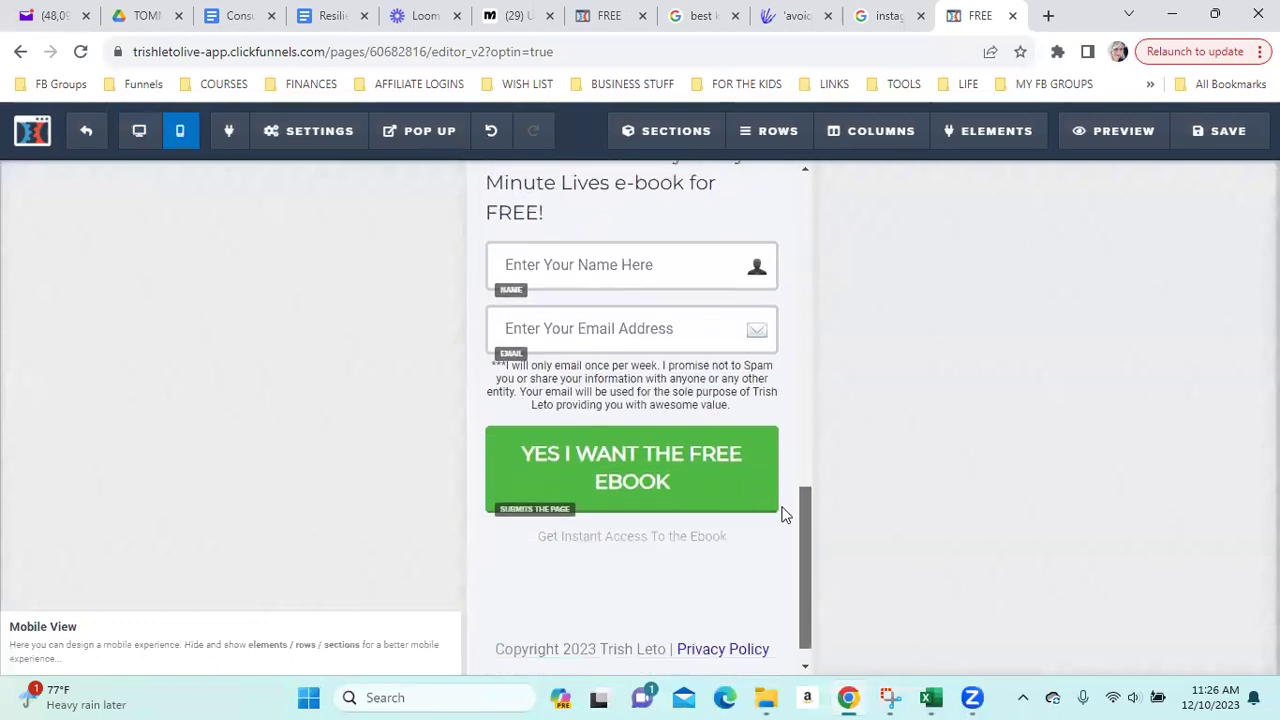
pyautogui.scroll(-1, 785, 515)
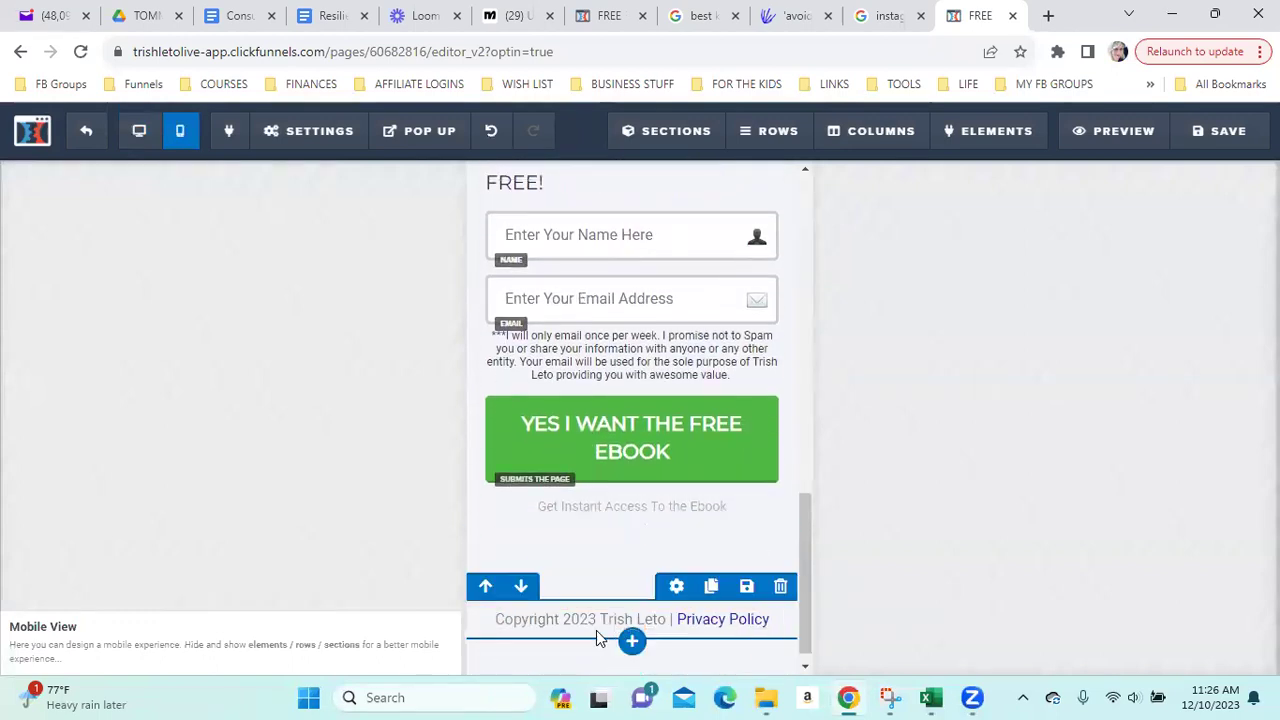
pyautogui.moveTo(608, 628)
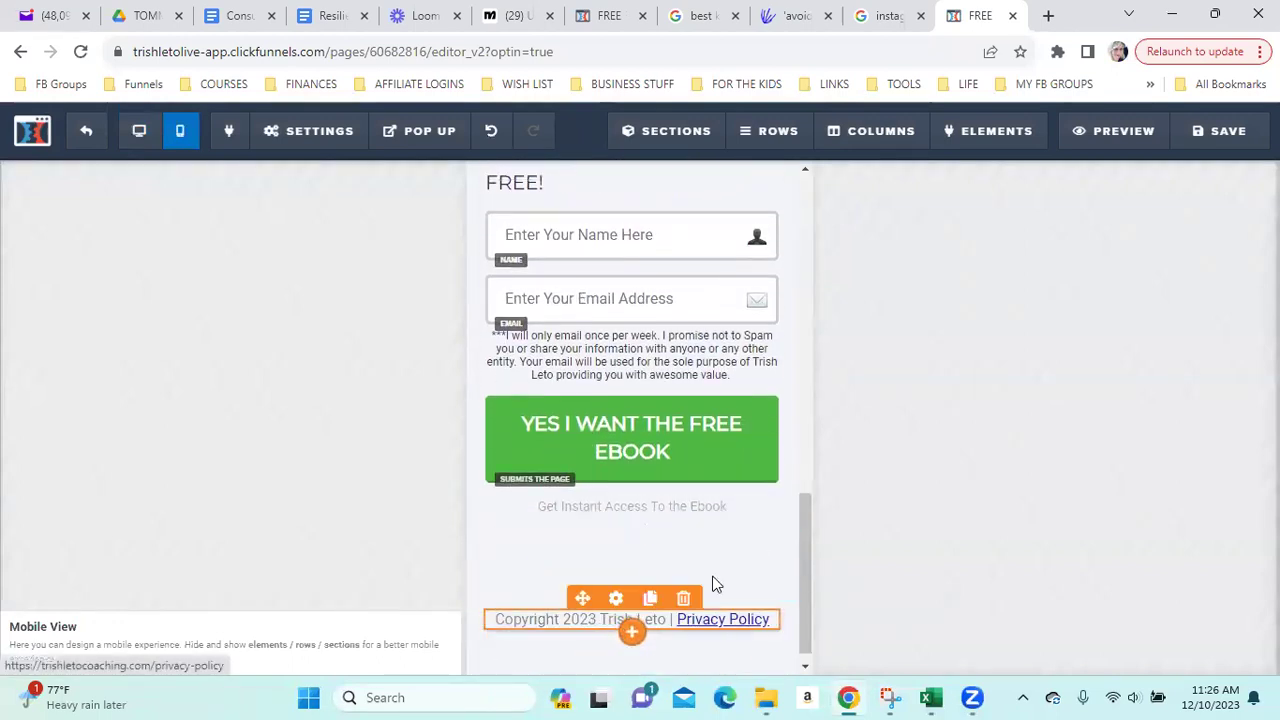
# Leave the opt-in page and open the funnel's Thank You page for editing.
pyautogui.click(88, 137)
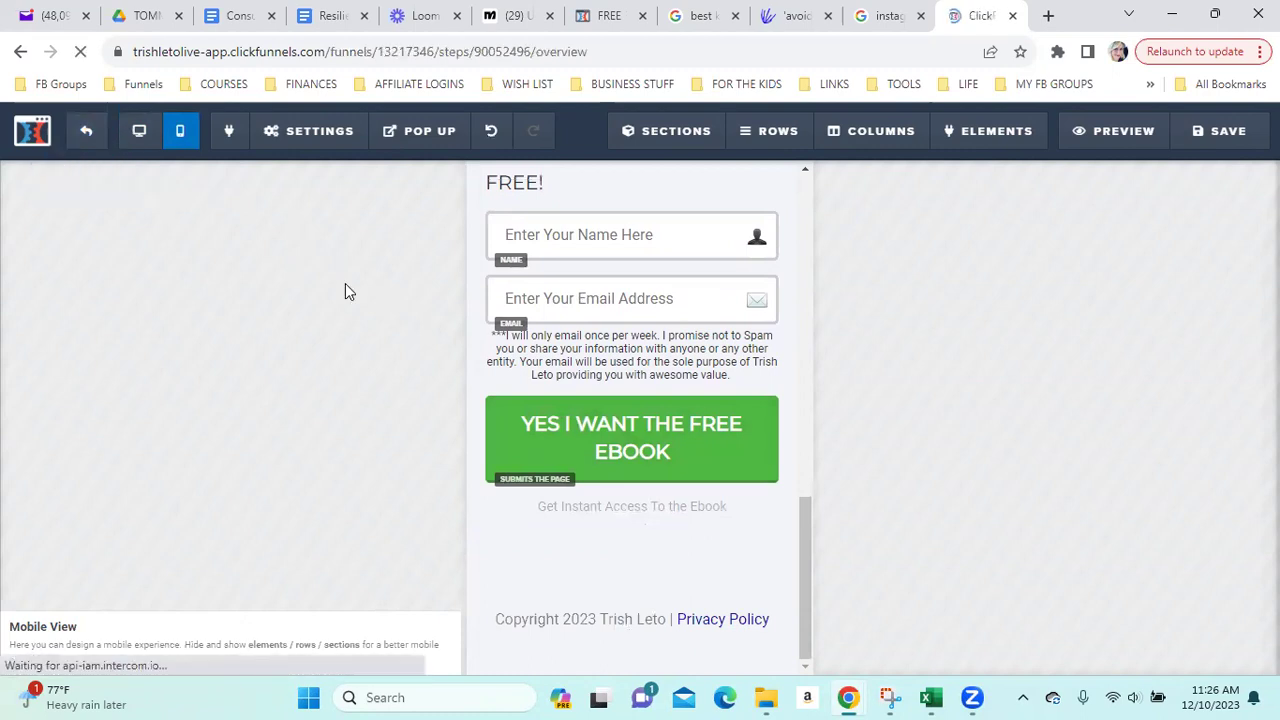
pyautogui.scroll(-2, 760, 440)
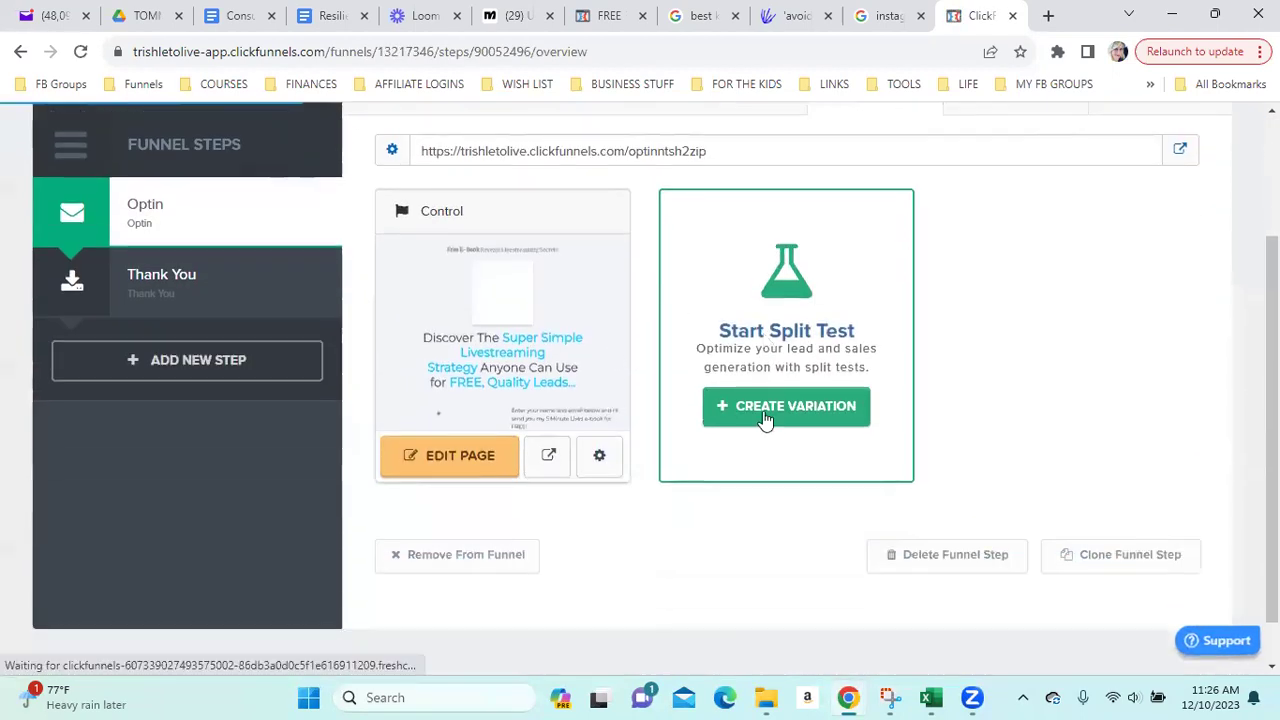
pyautogui.click(181, 272)
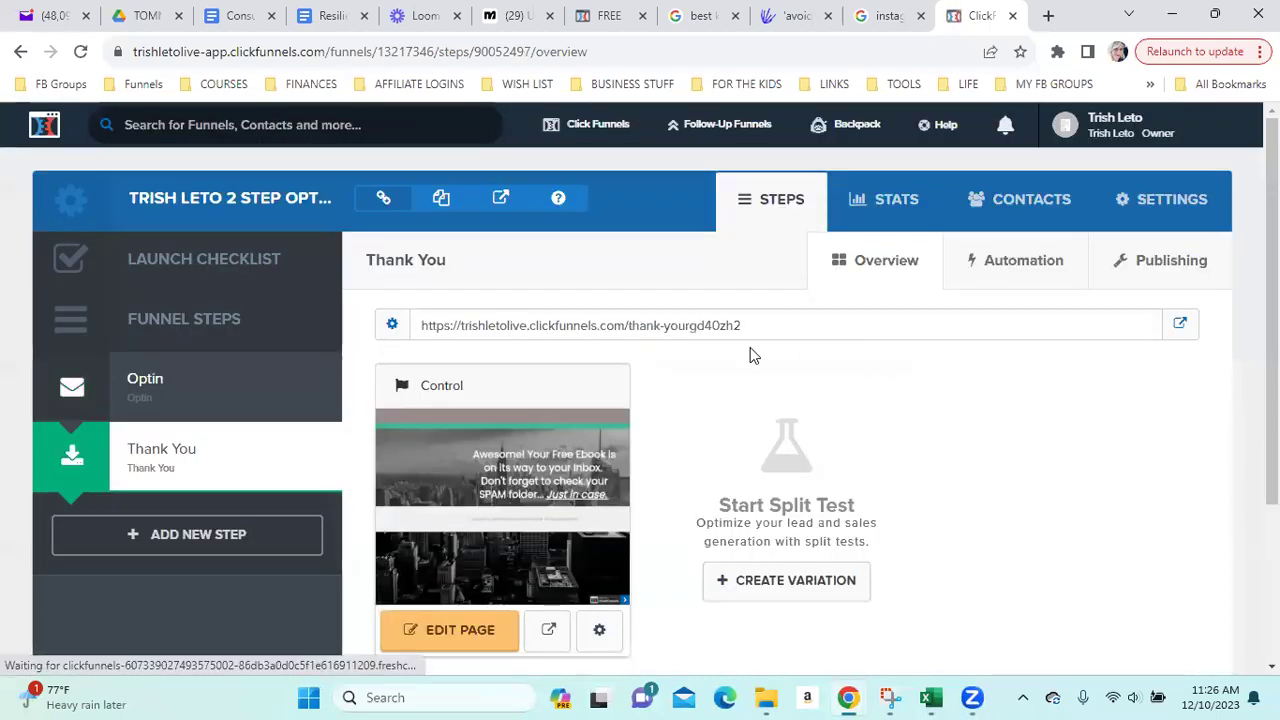
pyautogui.click(453, 635)
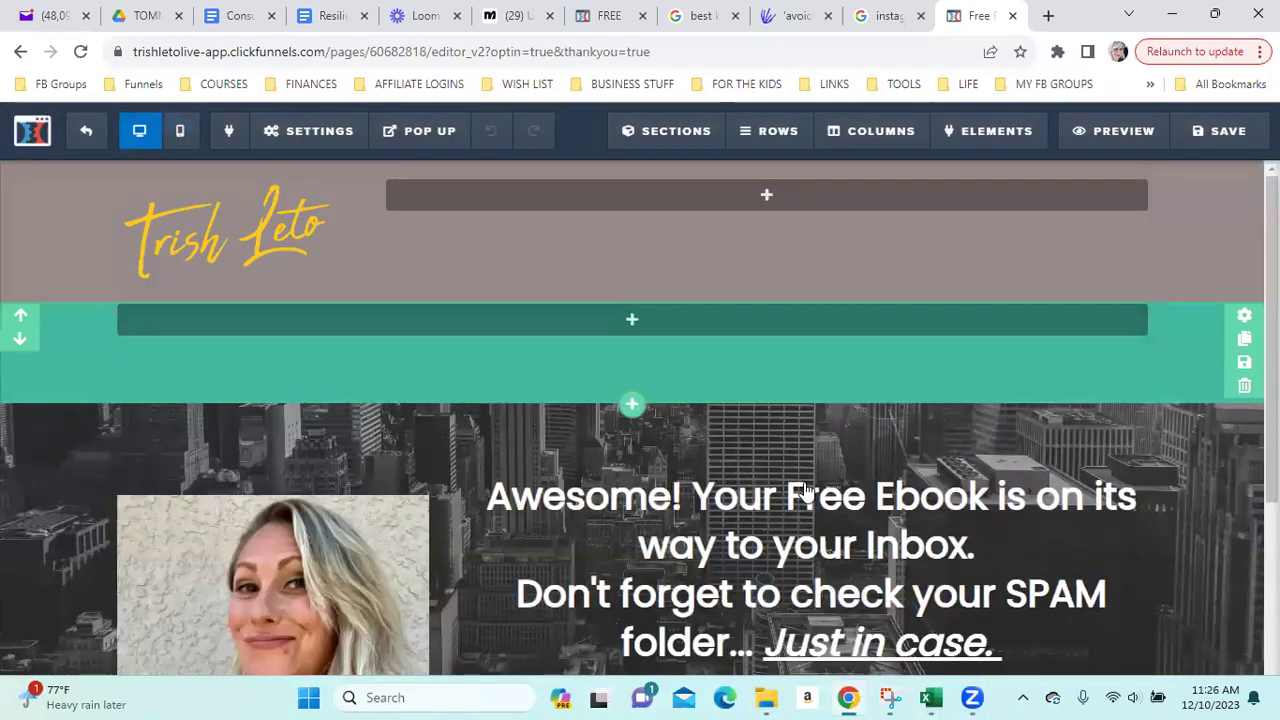
# Review the thank-you page's message and the website URL action of its orange ebook download button.
pyautogui.scroll(-2, 922, 437)
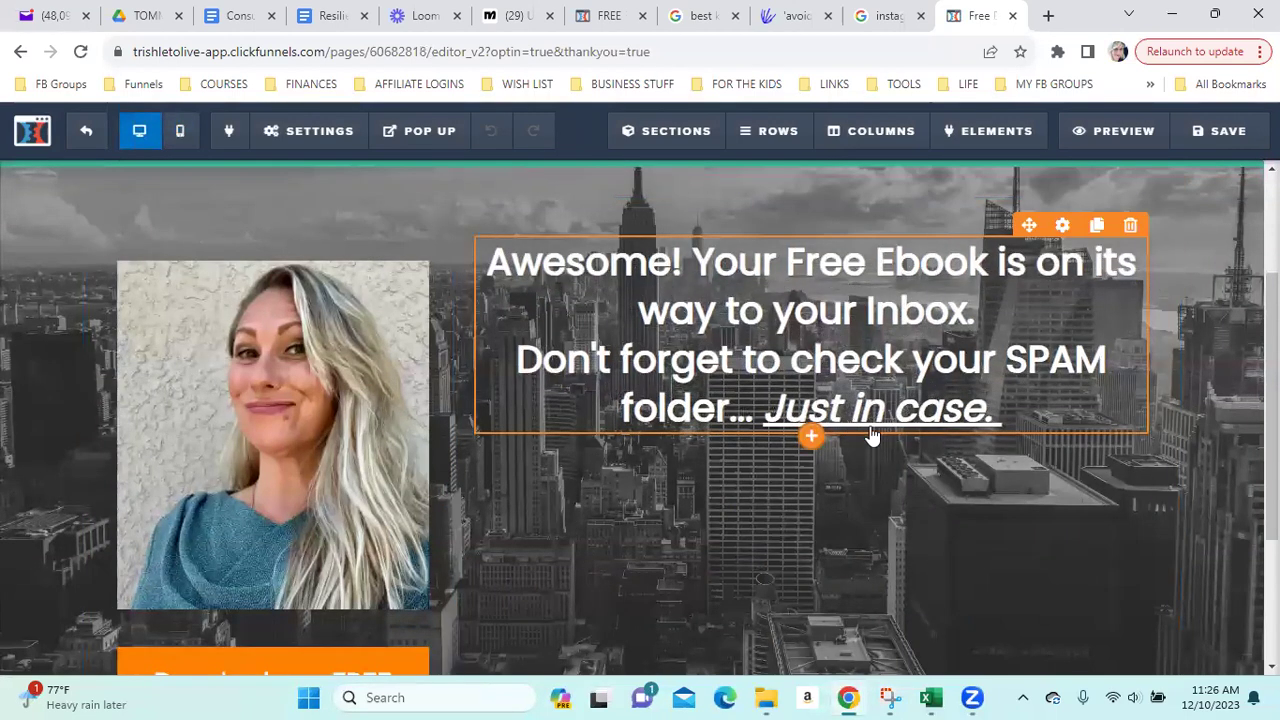
pyautogui.scroll(-3, 699, 514)
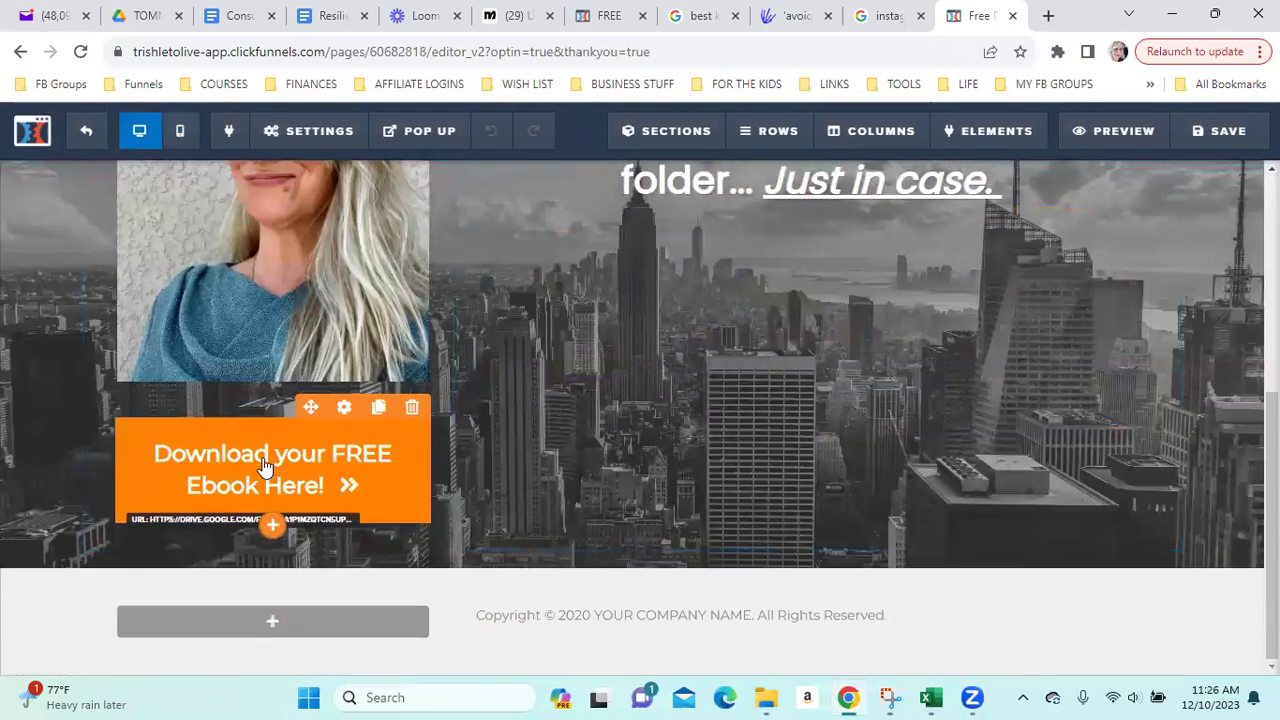
pyautogui.click(268, 466)
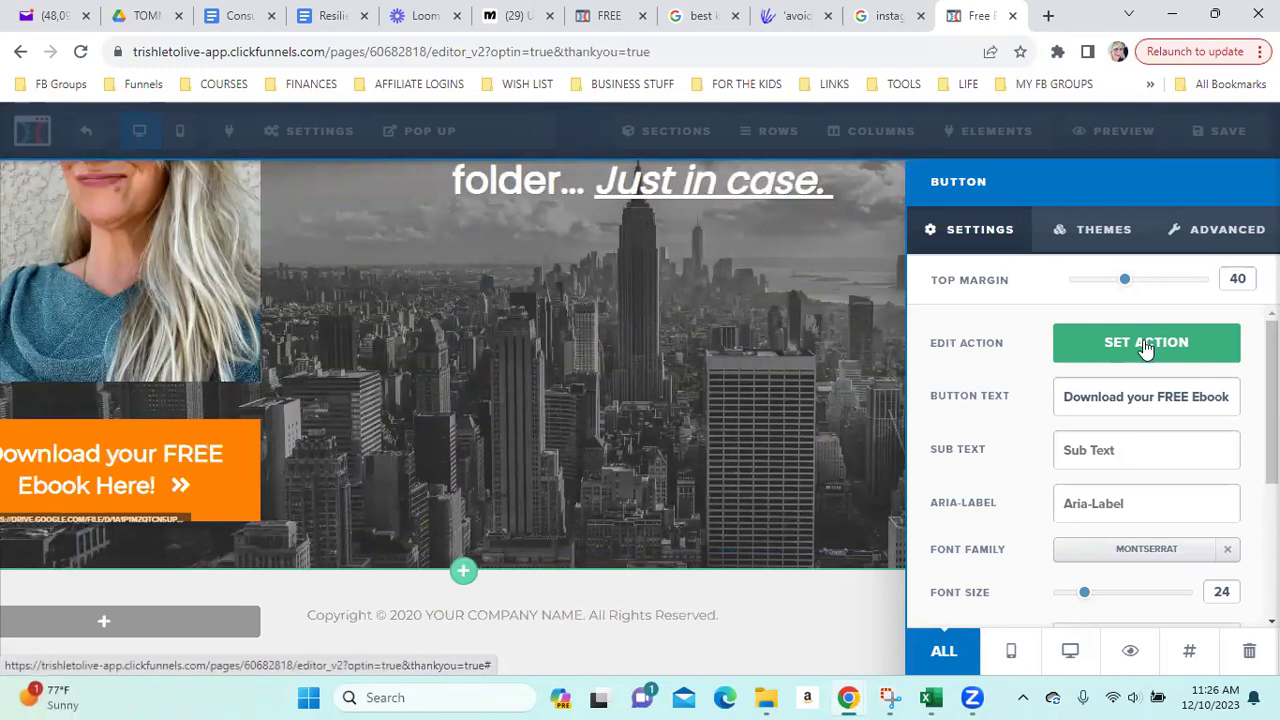
pyautogui.click(1145, 346)
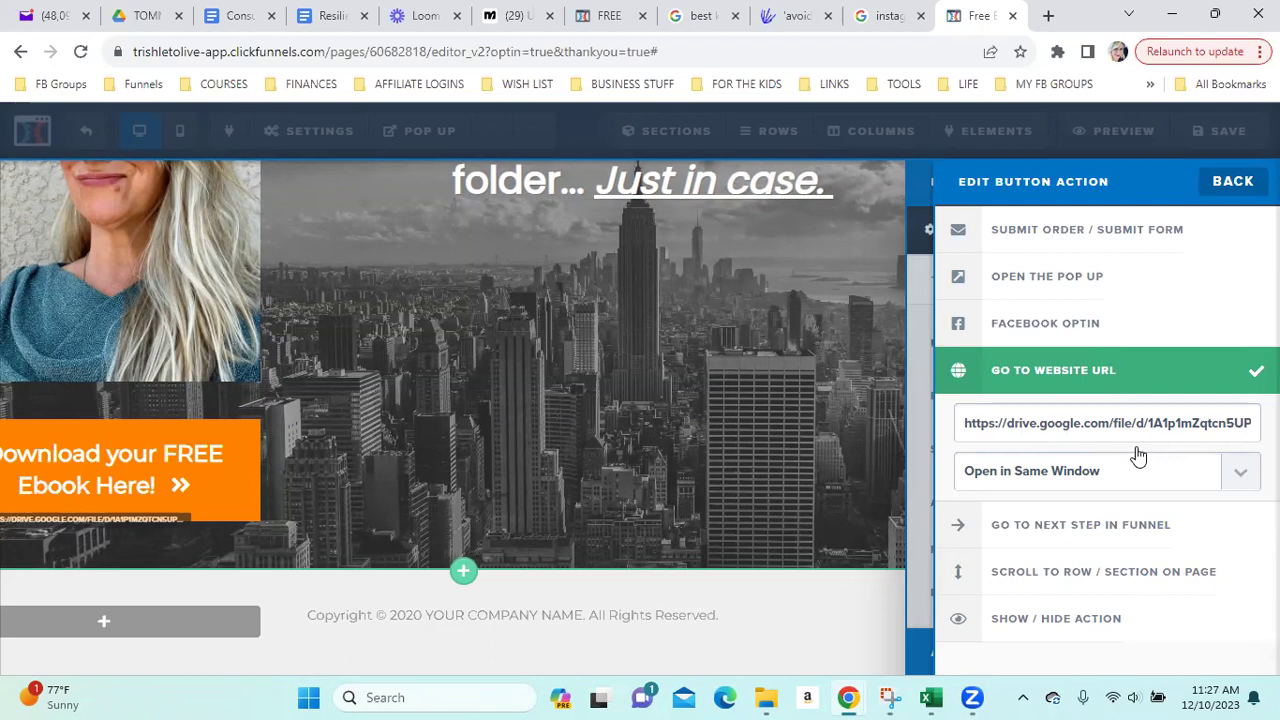
pyautogui.click(703, 386)
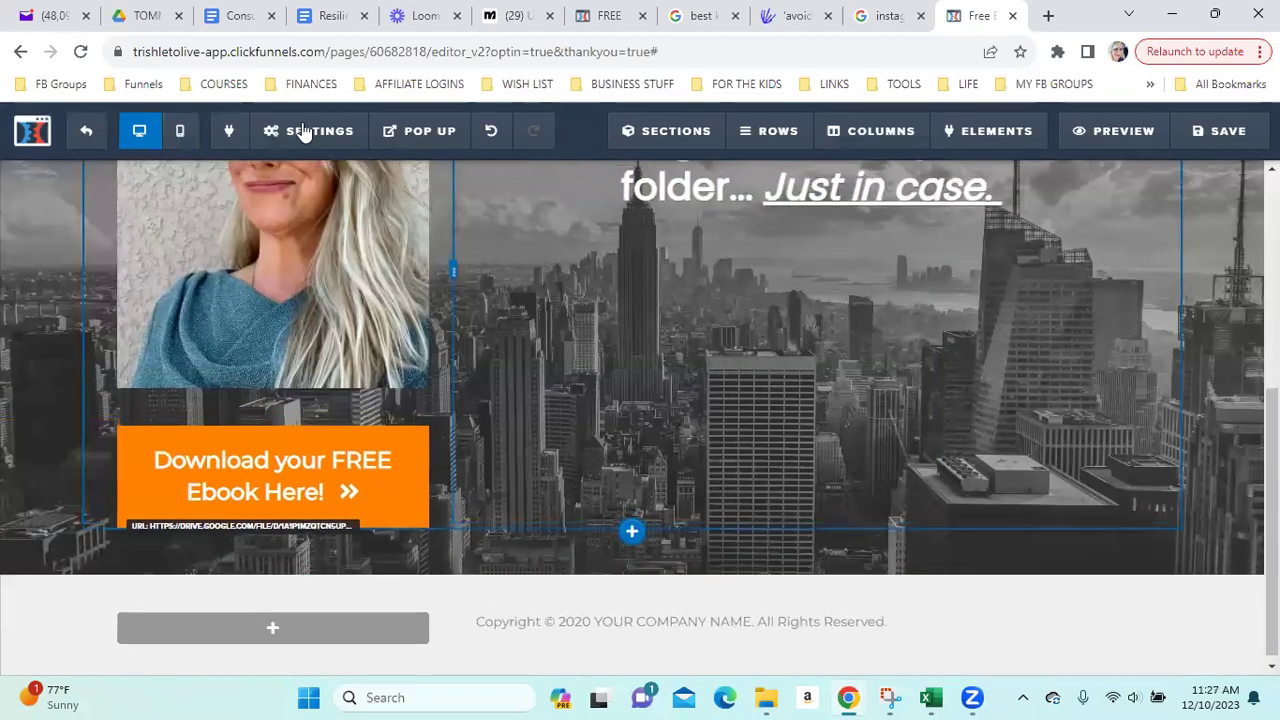
# Set the affiliate badge to Hide in the thank-you page's general settings and save the page.
pyautogui.click(300, 130)
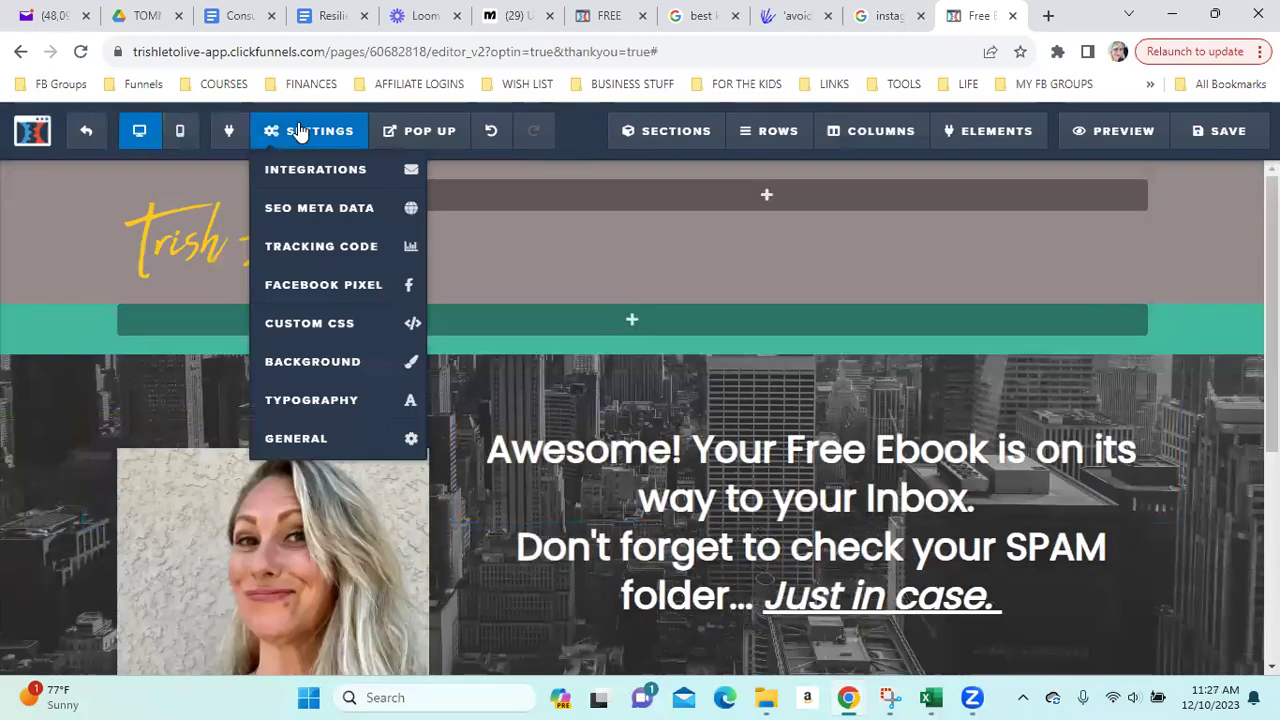
pyautogui.click(319, 446)
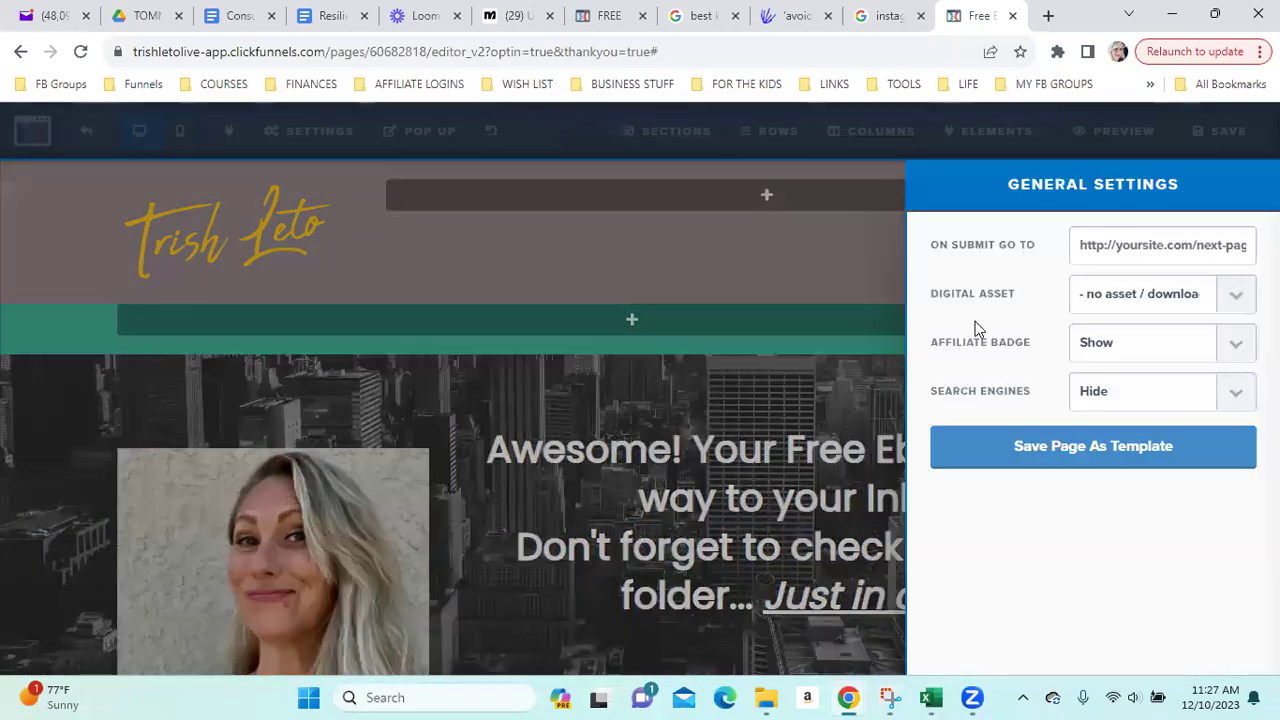
pyautogui.click(1238, 345)
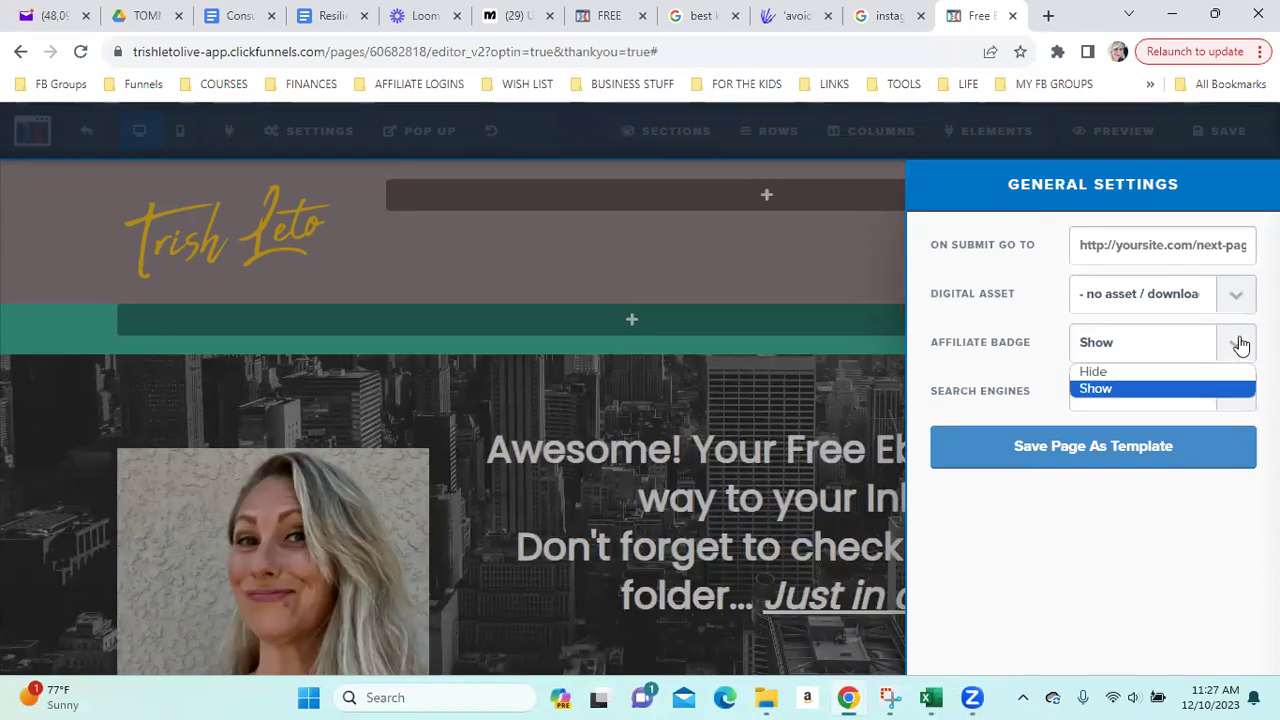
pyautogui.click(1138, 372)
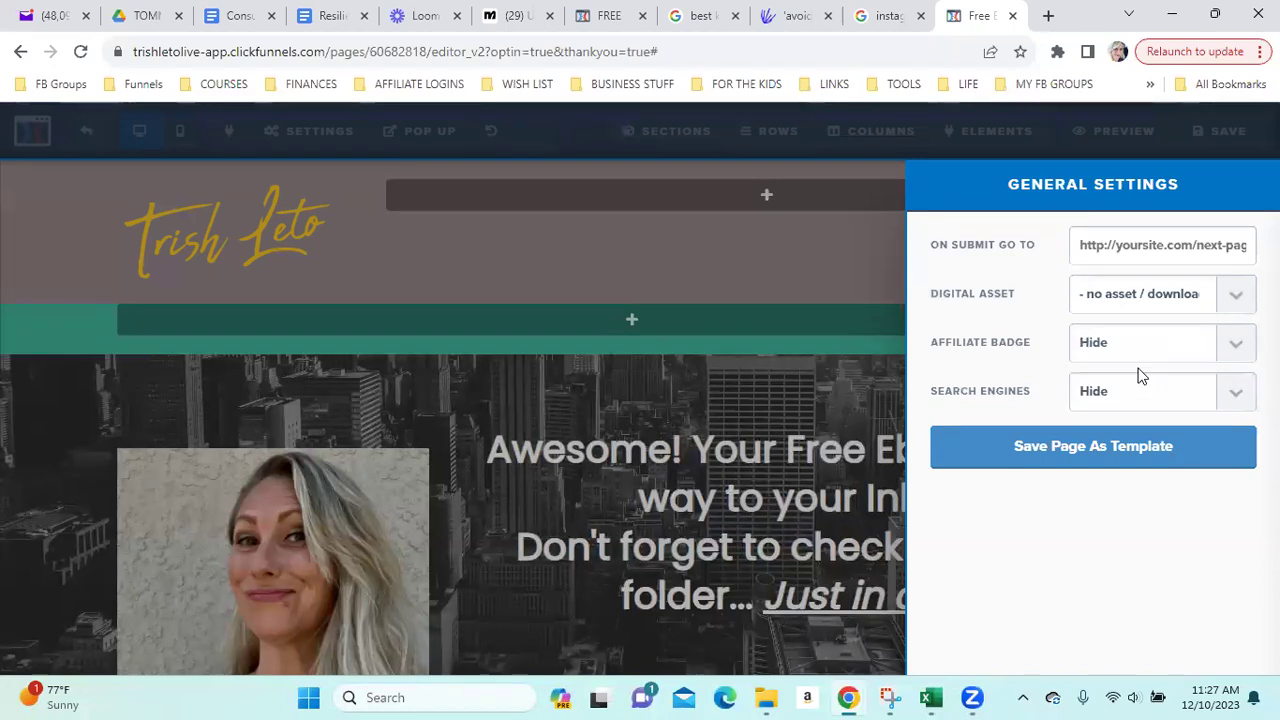
pyautogui.click(787, 370)
pyautogui.click(1228, 130)
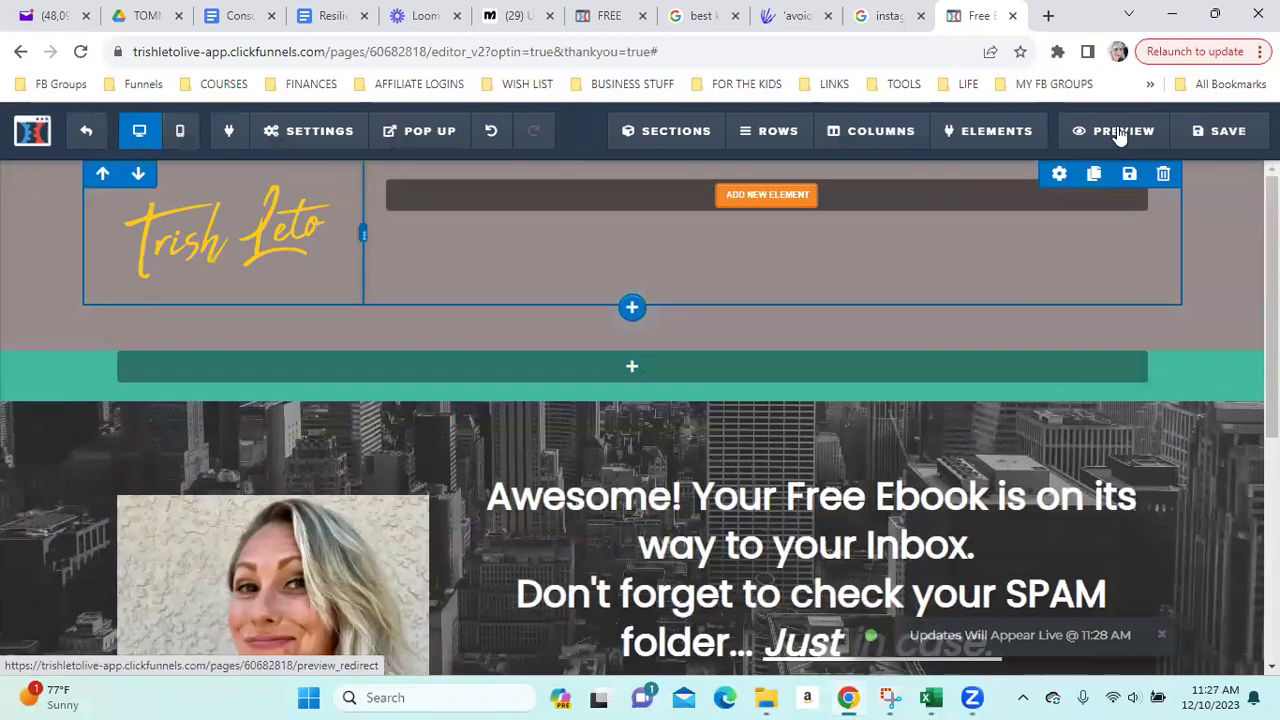
# Preview the thank-you page and inspect it from the logo header down to the copyright footer.
pyautogui.click(1120, 132)
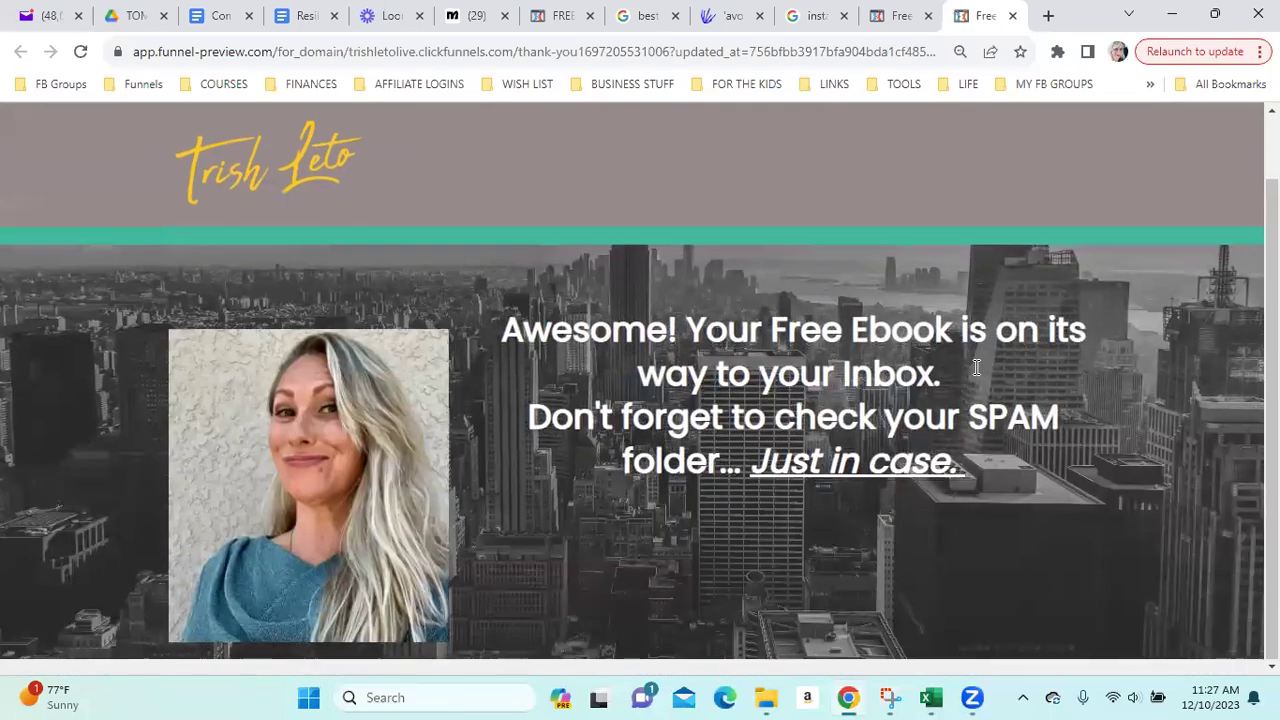
pyautogui.scroll(-2, 658, 621)
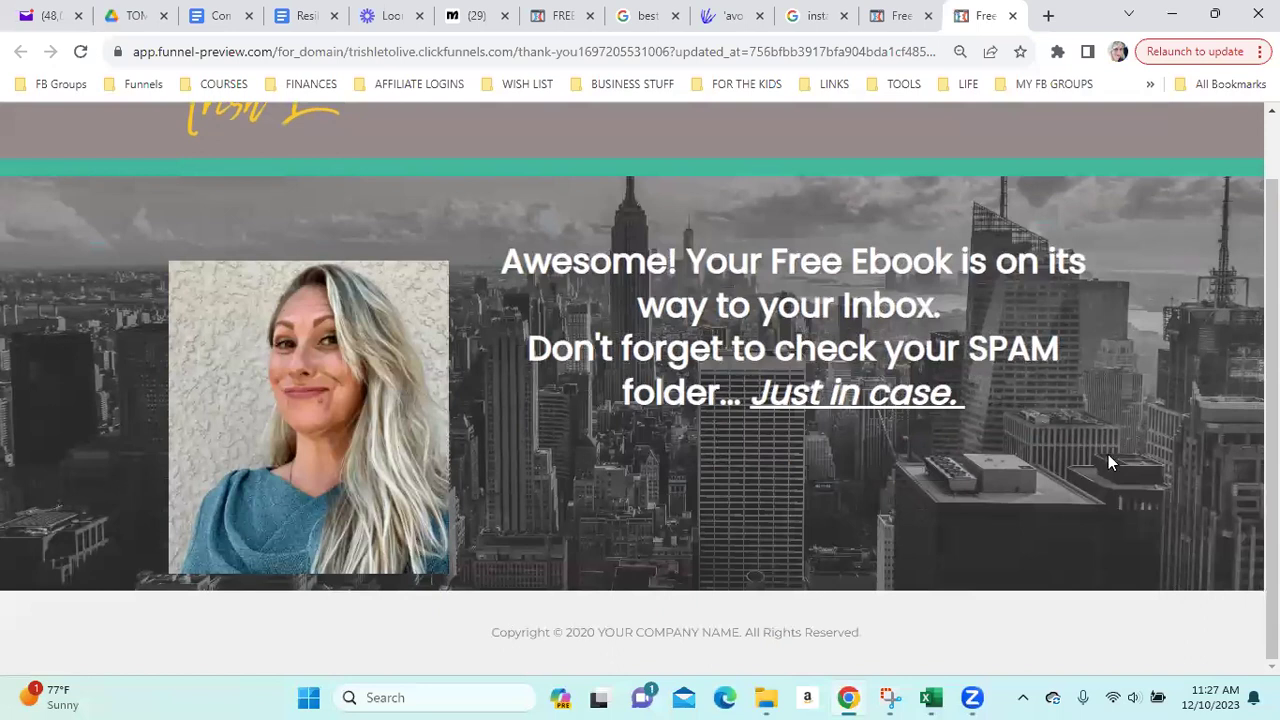
pyautogui.scroll(2, 918, 246)
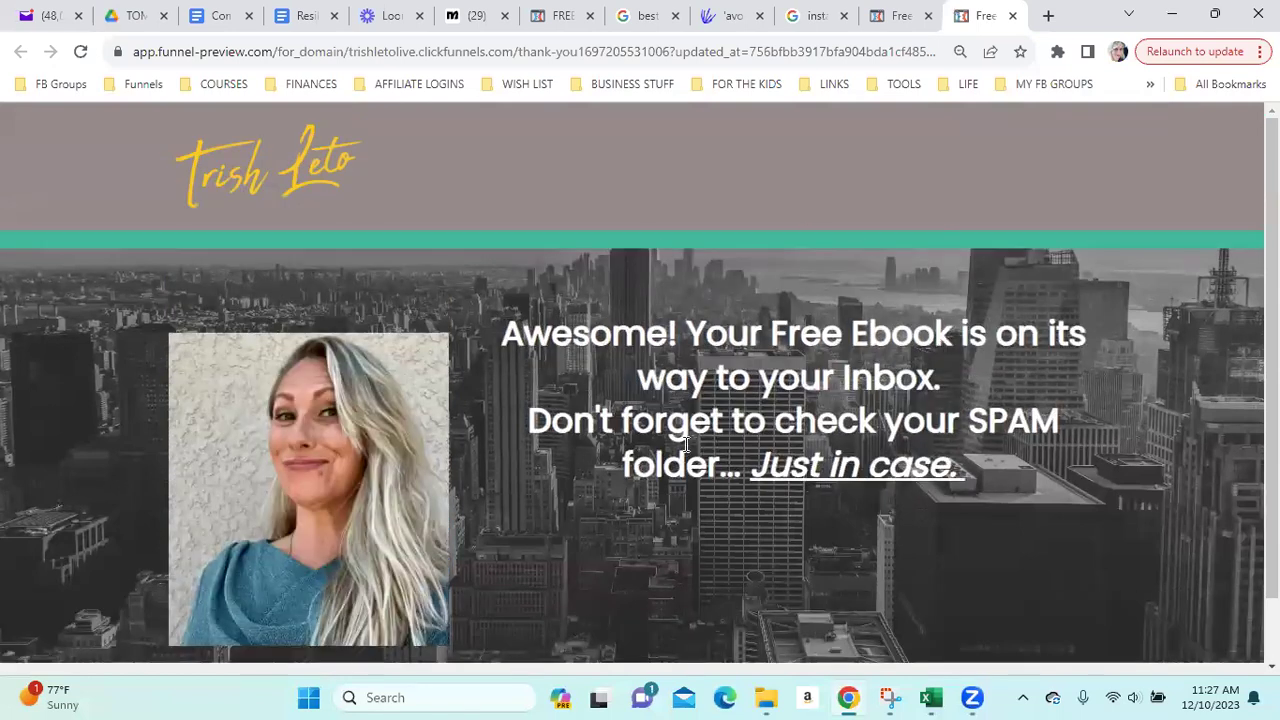
# Close the thank-you page preview, switch the affiliate badge back on in the page's general settings and save.
pyautogui.scroll(-2, 686, 445)
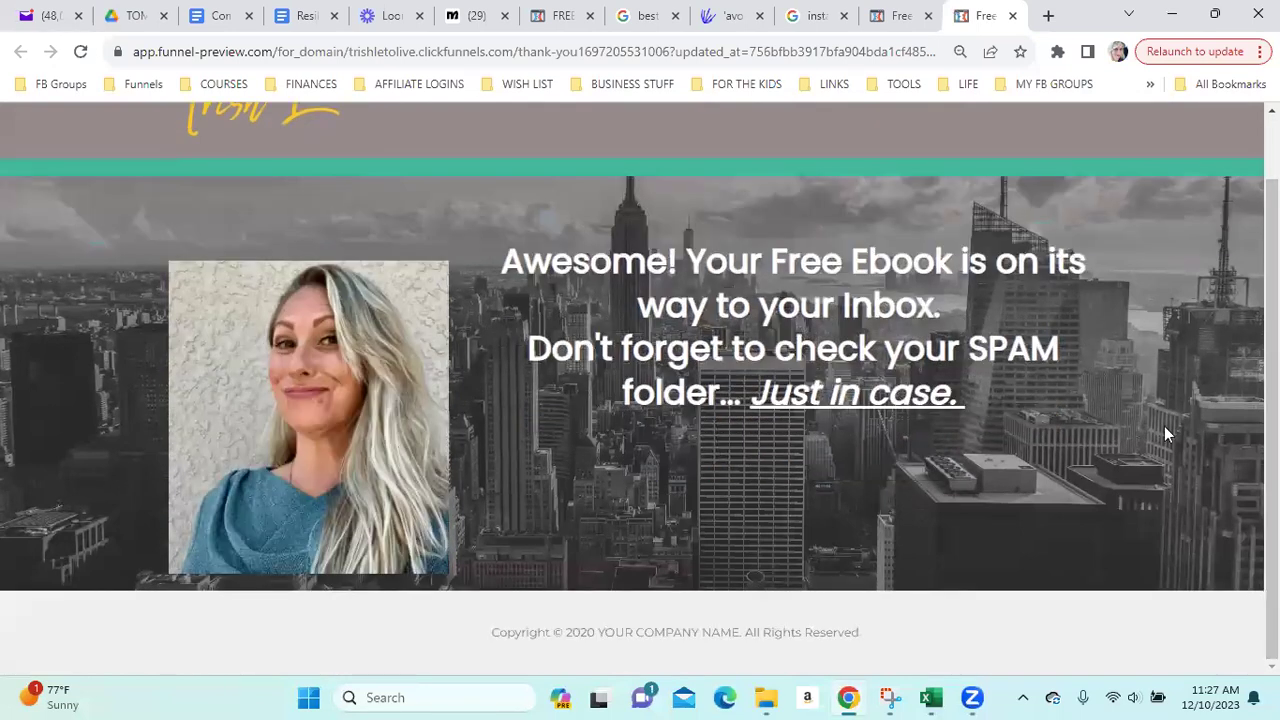
pyautogui.click(1012, 15)
pyautogui.moveTo(314, 130)
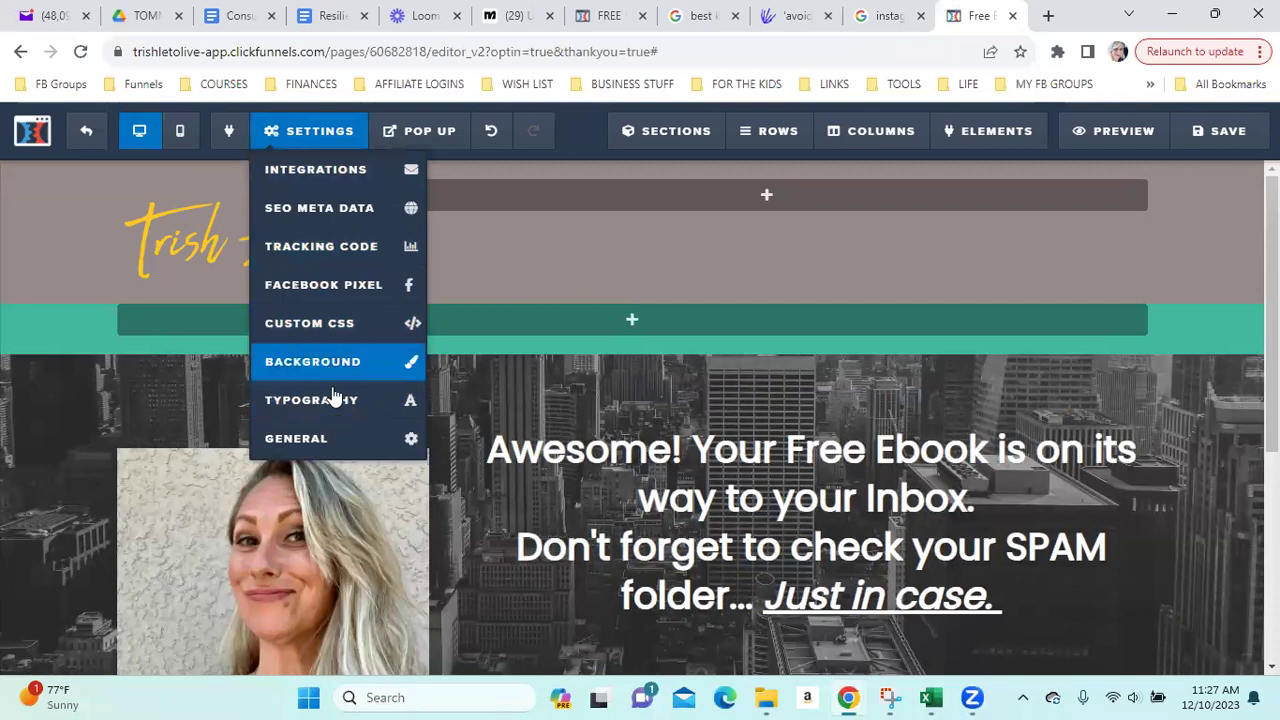
pyautogui.click(300, 438)
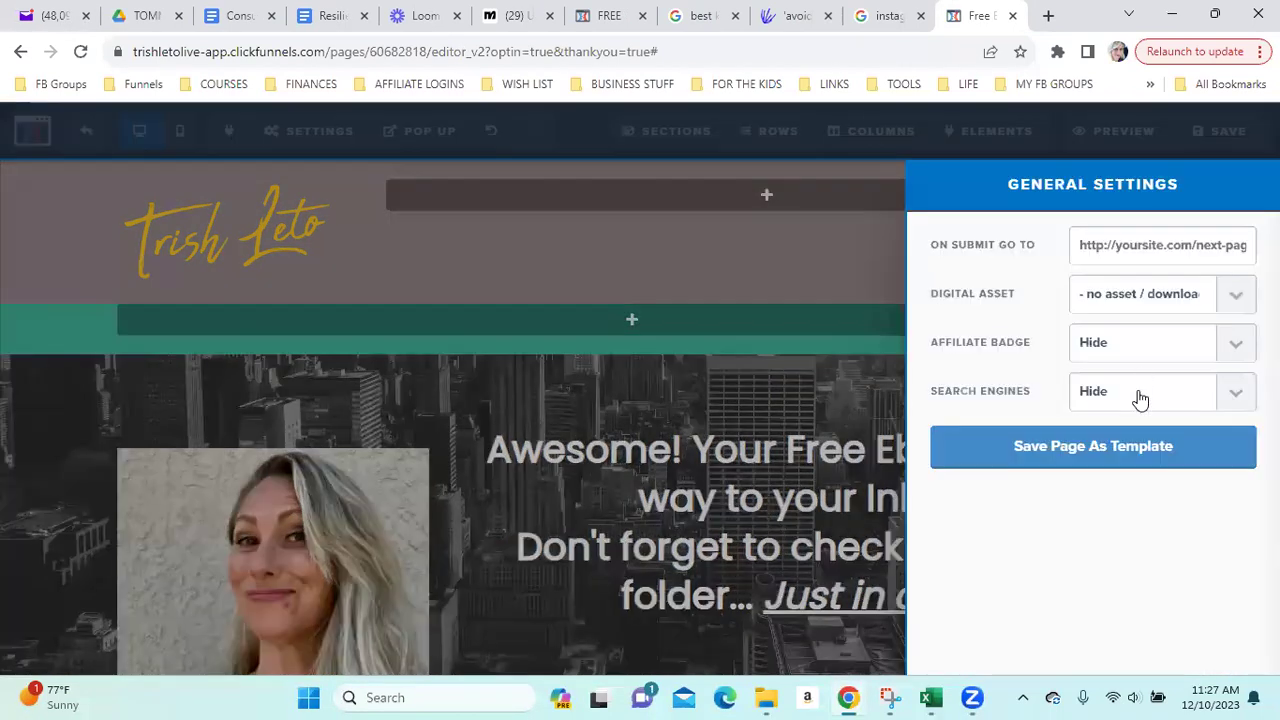
pyautogui.click(1138, 398)
pyautogui.click(1150, 343)
pyautogui.click(1125, 389)
pyautogui.click(1237, 150)
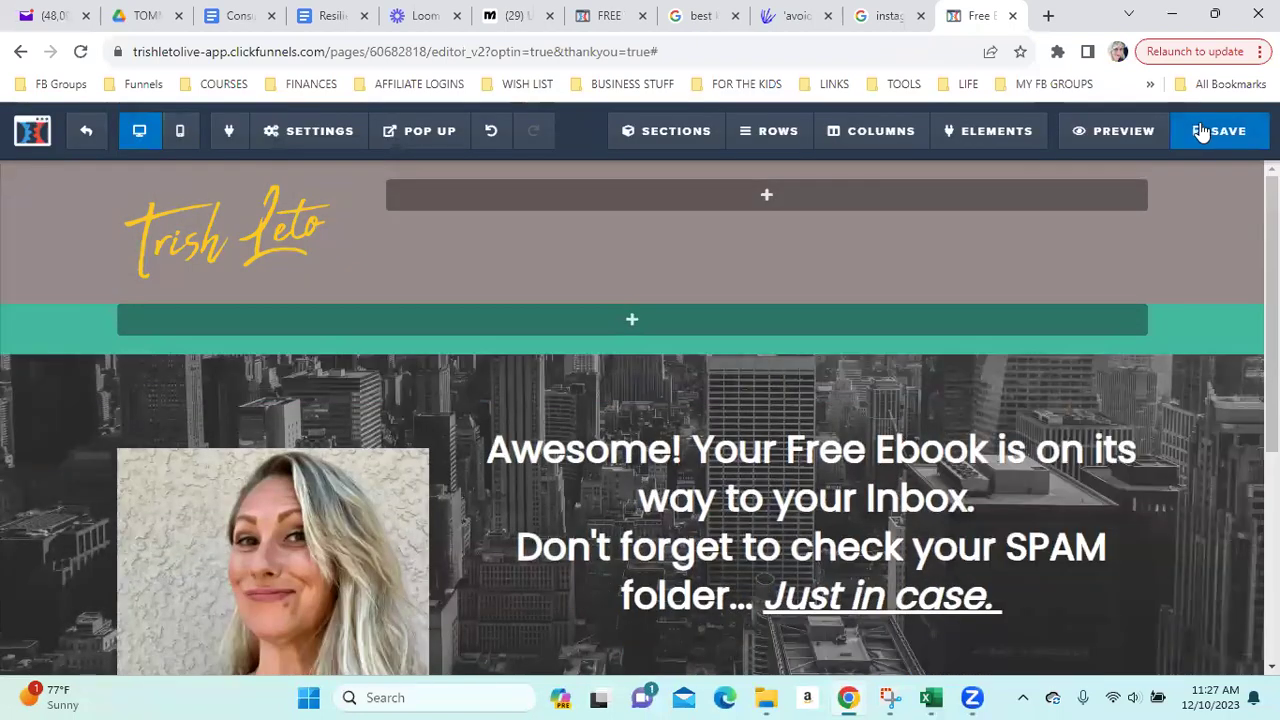
pyautogui.click(1203, 132)
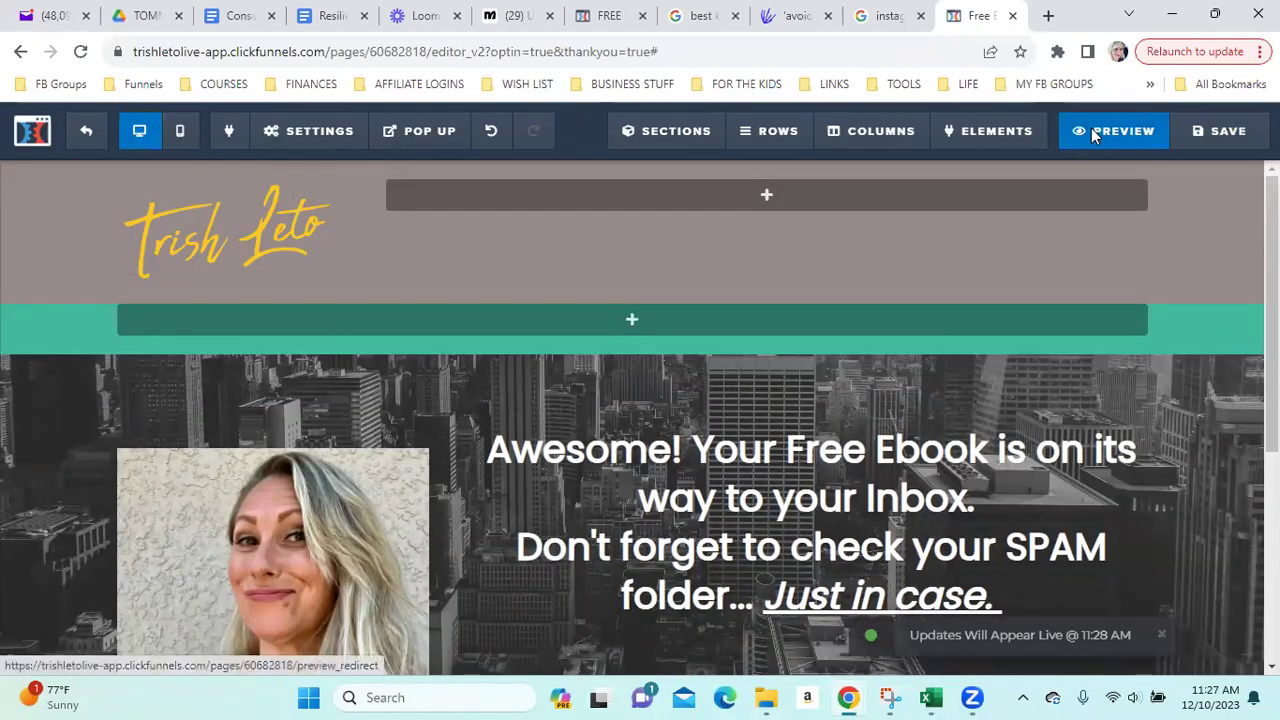
# Preview the thank-you page to check the ClickFunnels badge and footer, and return to the funnel's step overview.
pyautogui.click(1094, 131)
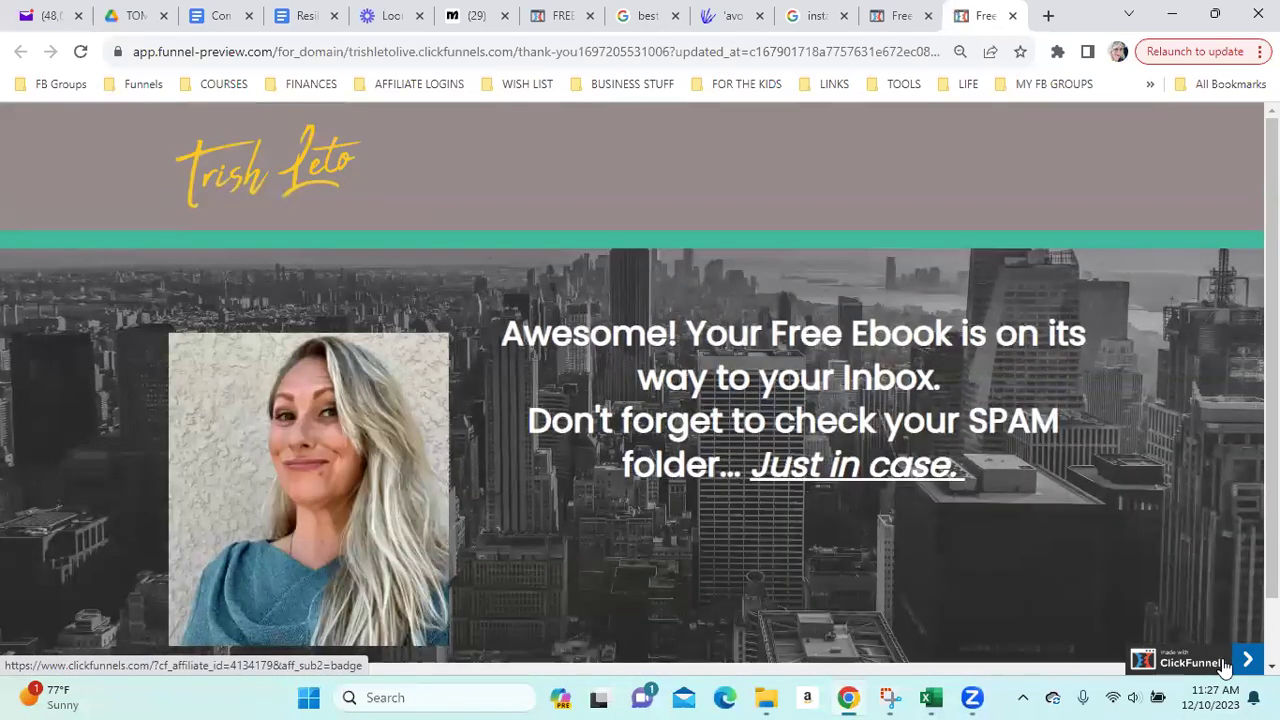
pyautogui.scroll(-1, 1216, 572)
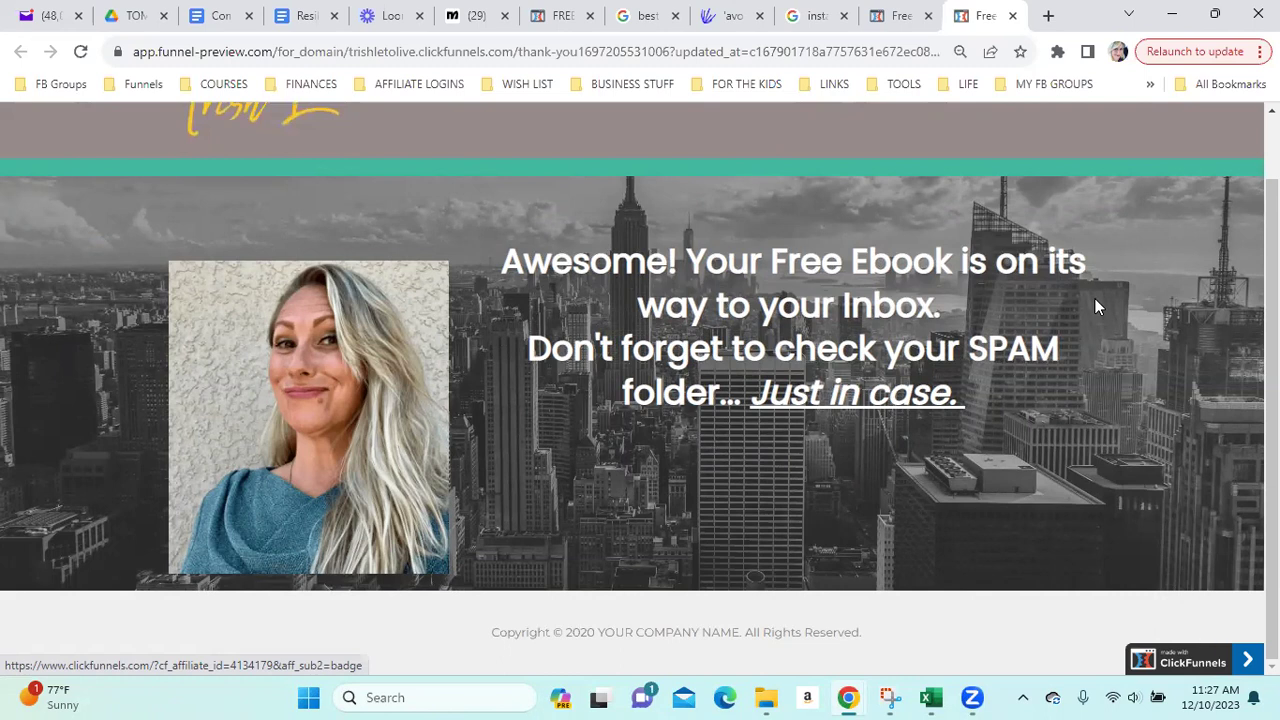
pyautogui.click(1012, 17)
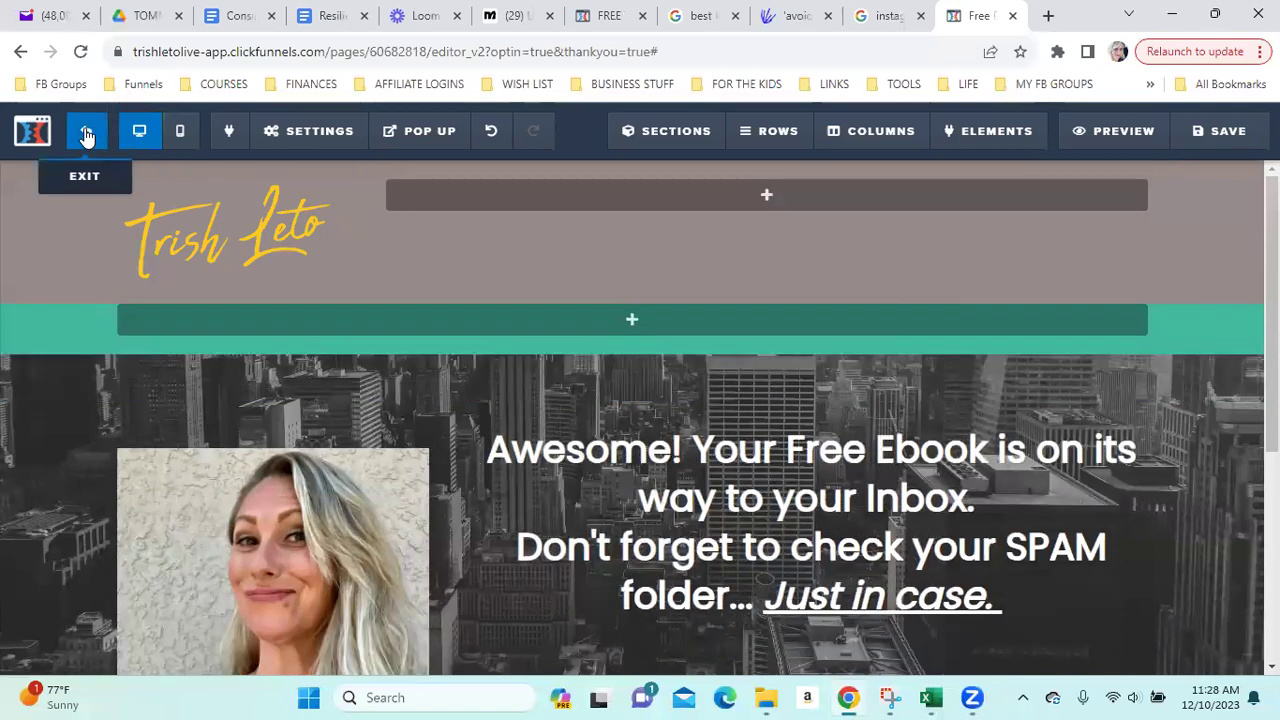
pyautogui.click(86, 136)
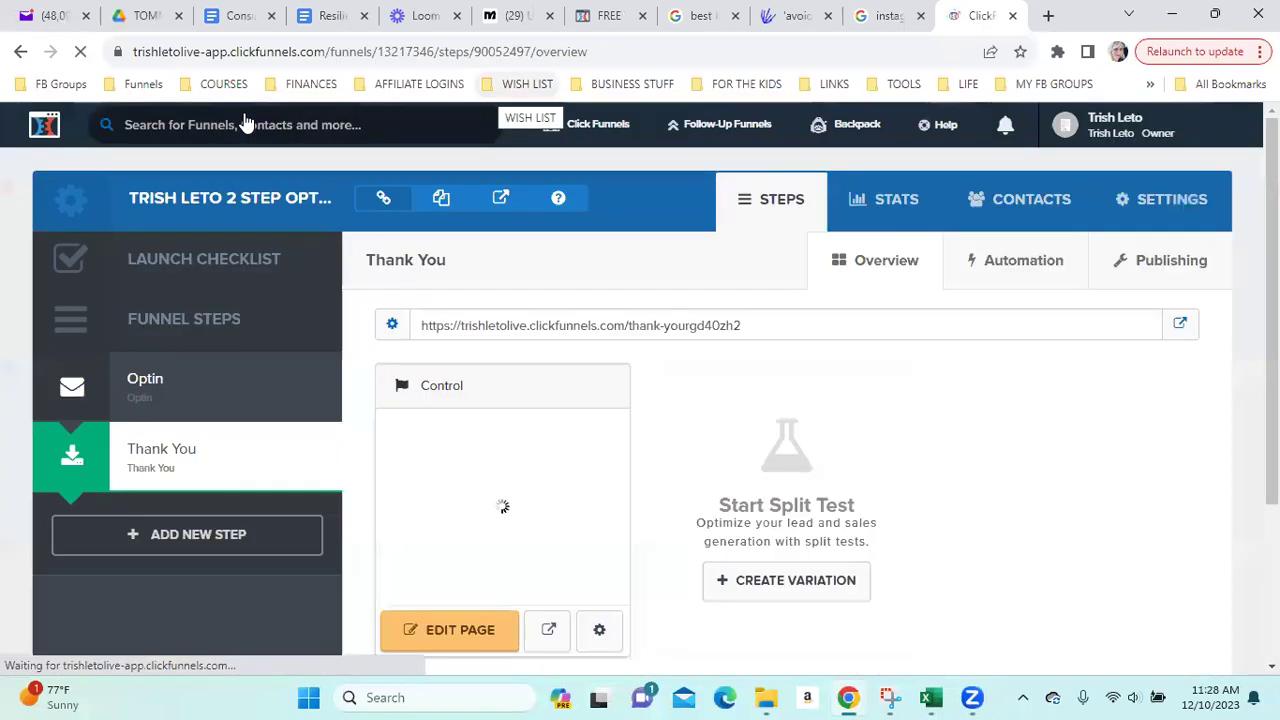
# Compare the sign-up instructions in the Resilient Entrepreneur Guide document with the funnel's Thank You and Optin step overviews.
pyautogui.click(330, 15)
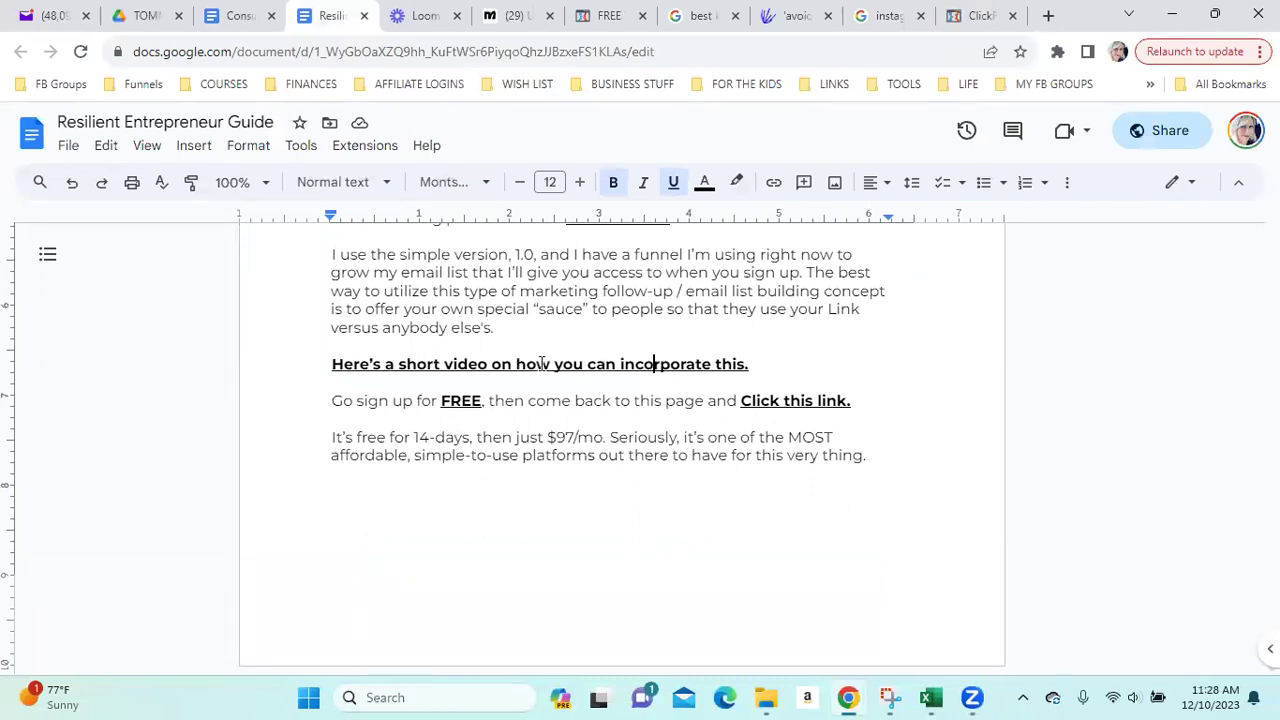
pyautogui.click(972, 15)
pyautogui.moveTo(598, 125)
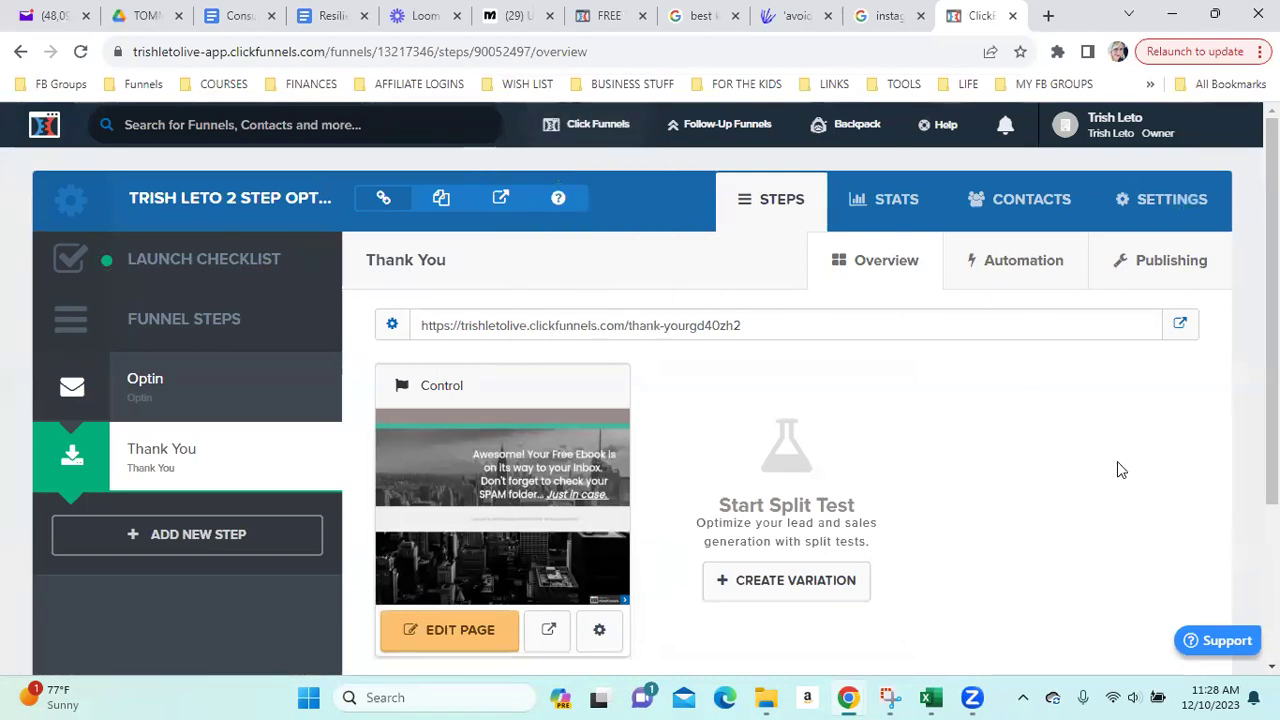
pyautogui.click(166, 406)
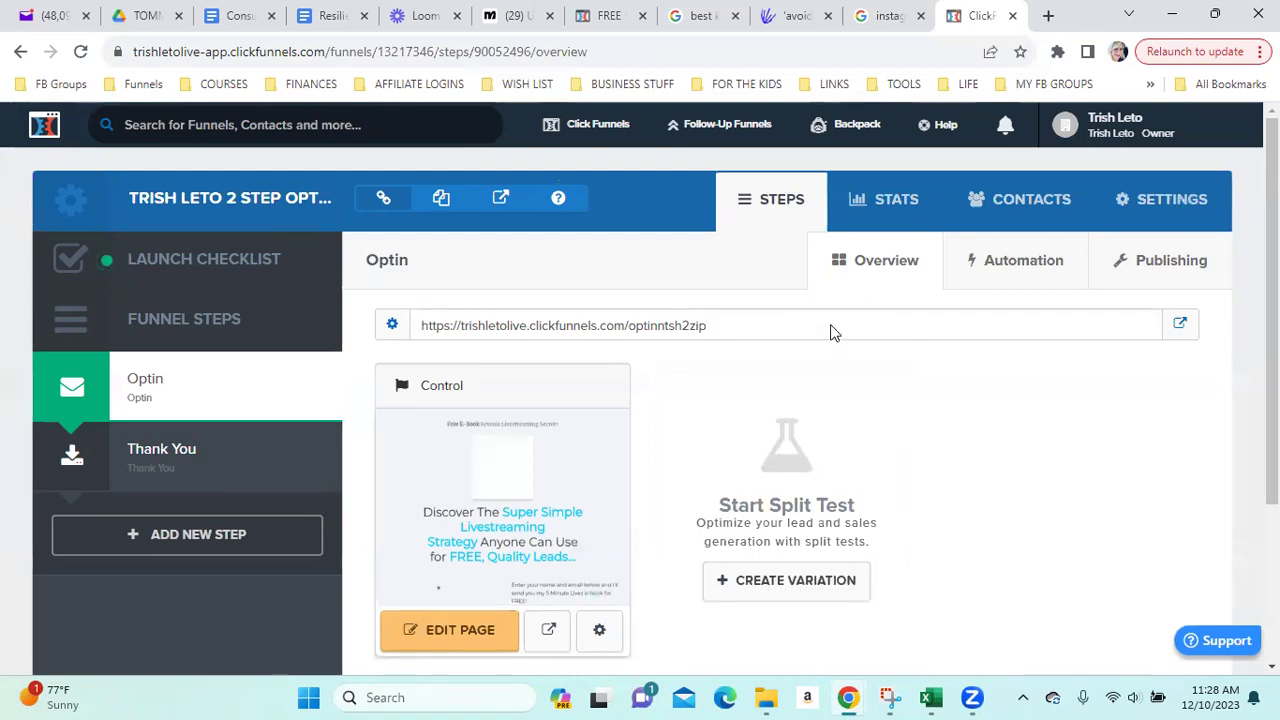
pyautogui.click(340, 28)
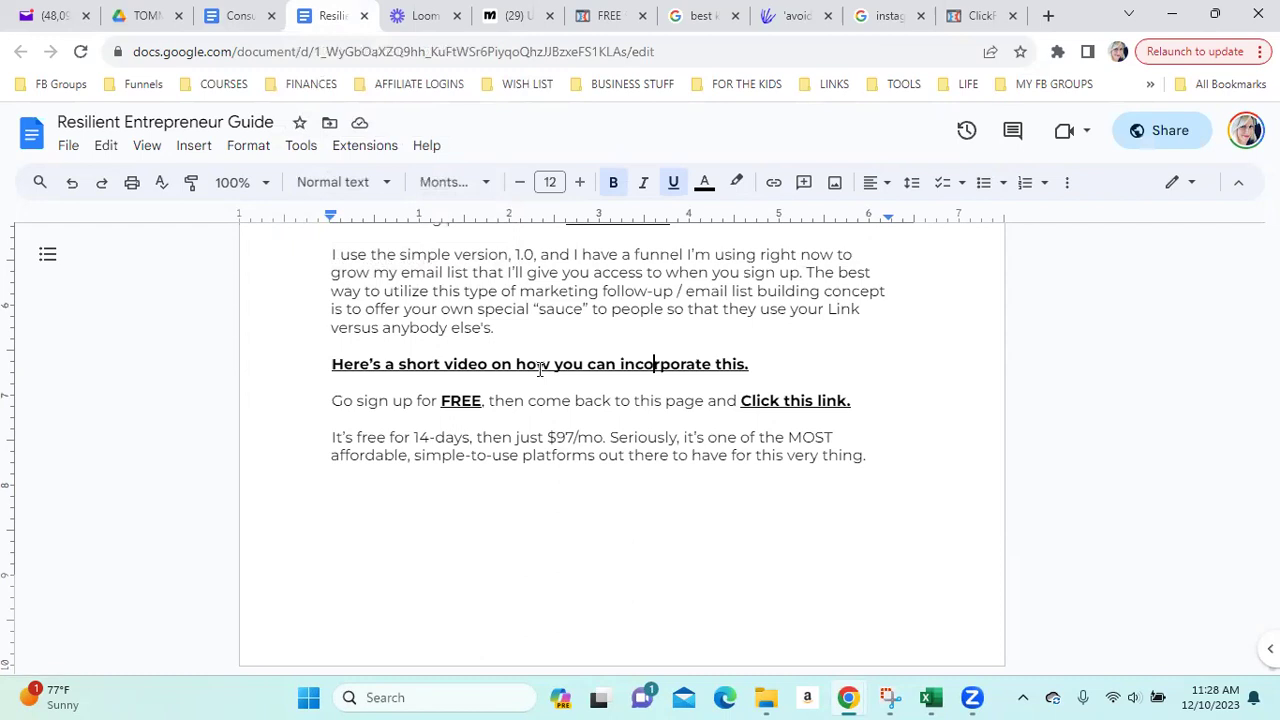
pyautogui.click(980, 16)
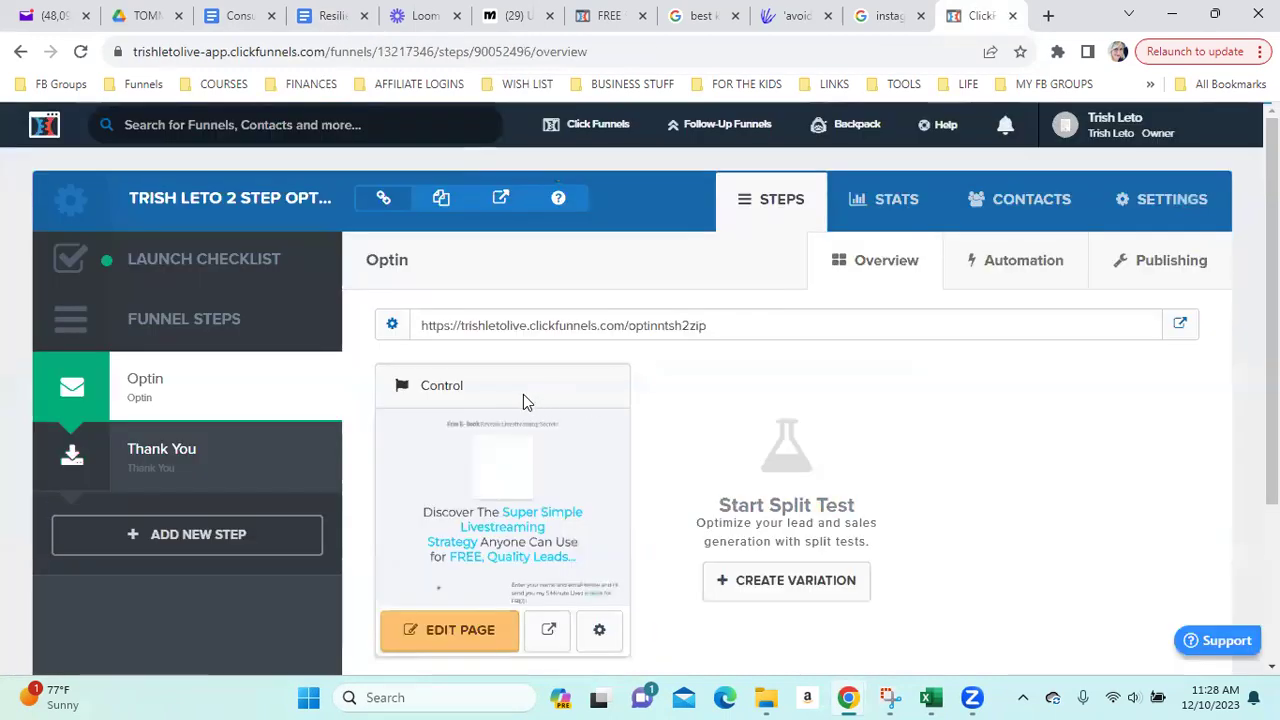
# Open the two-step optin shared funnel from the funnels list, review its name and path settings, and save them.
pyautogui.click(573, 126)
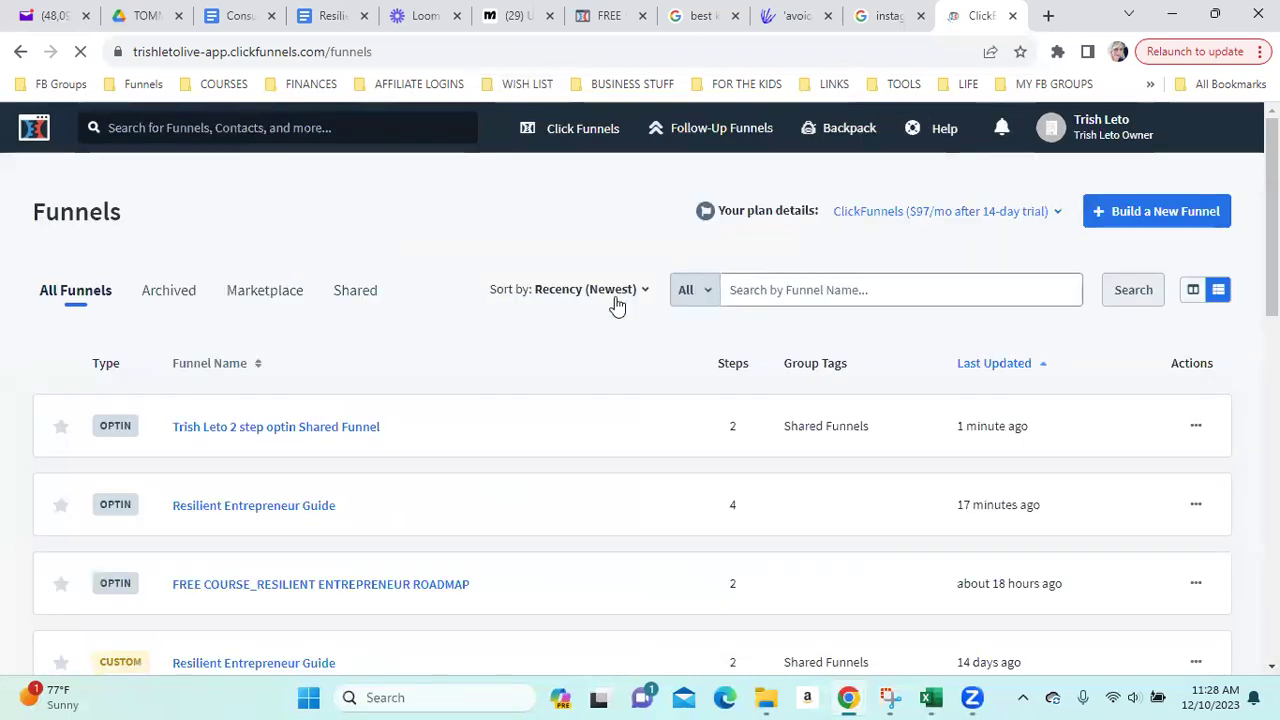
pyautogui.click(245, 438)
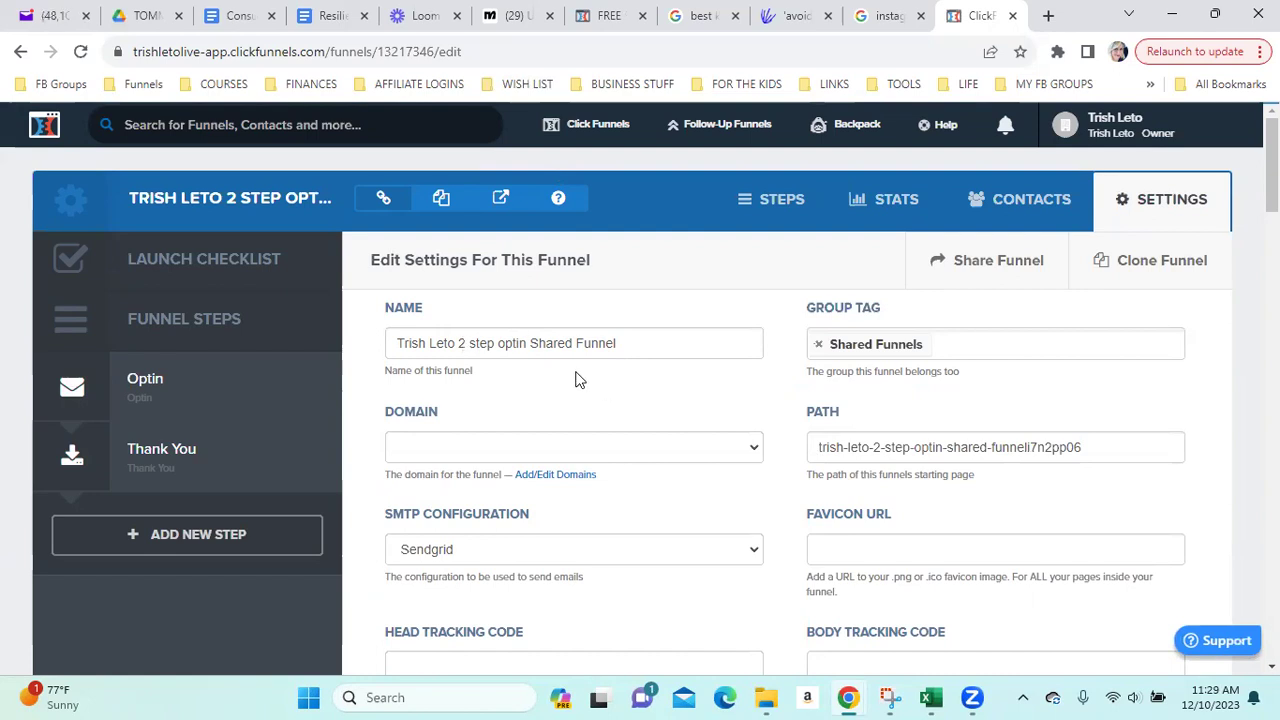
pyautogui.tripleClick(573, 340)
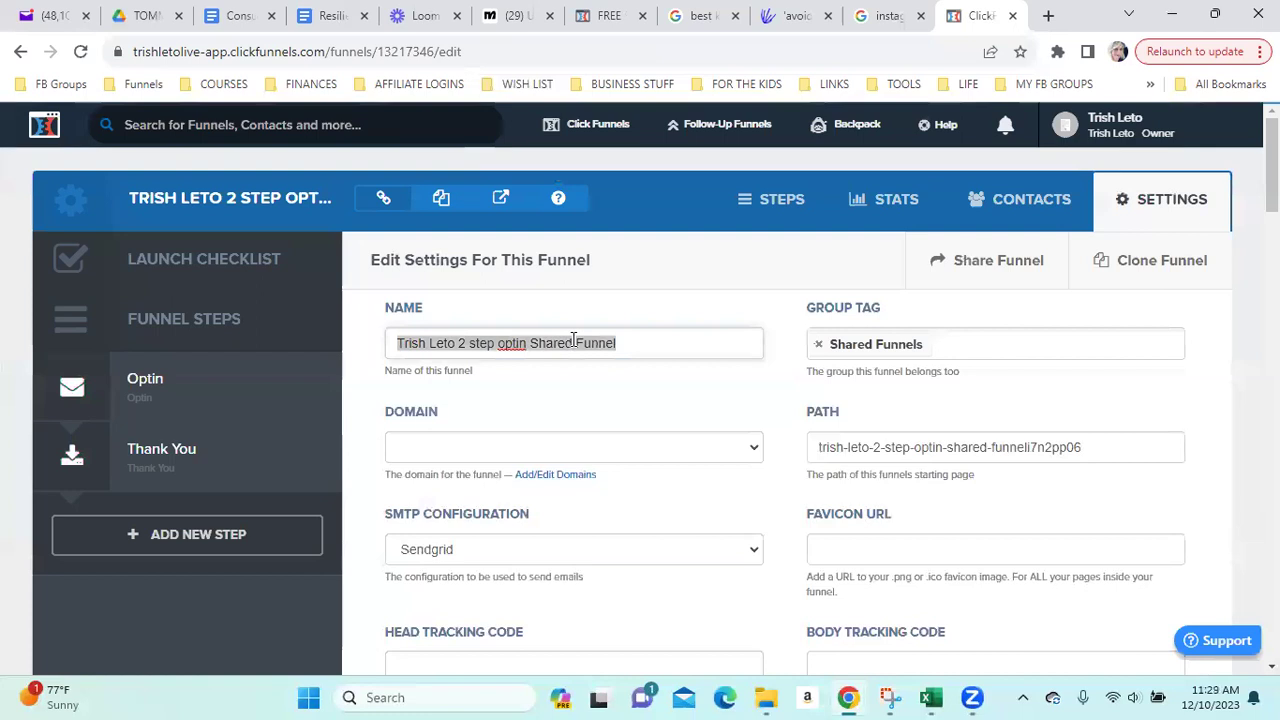
pyautogui.tripleClick(907, 446)
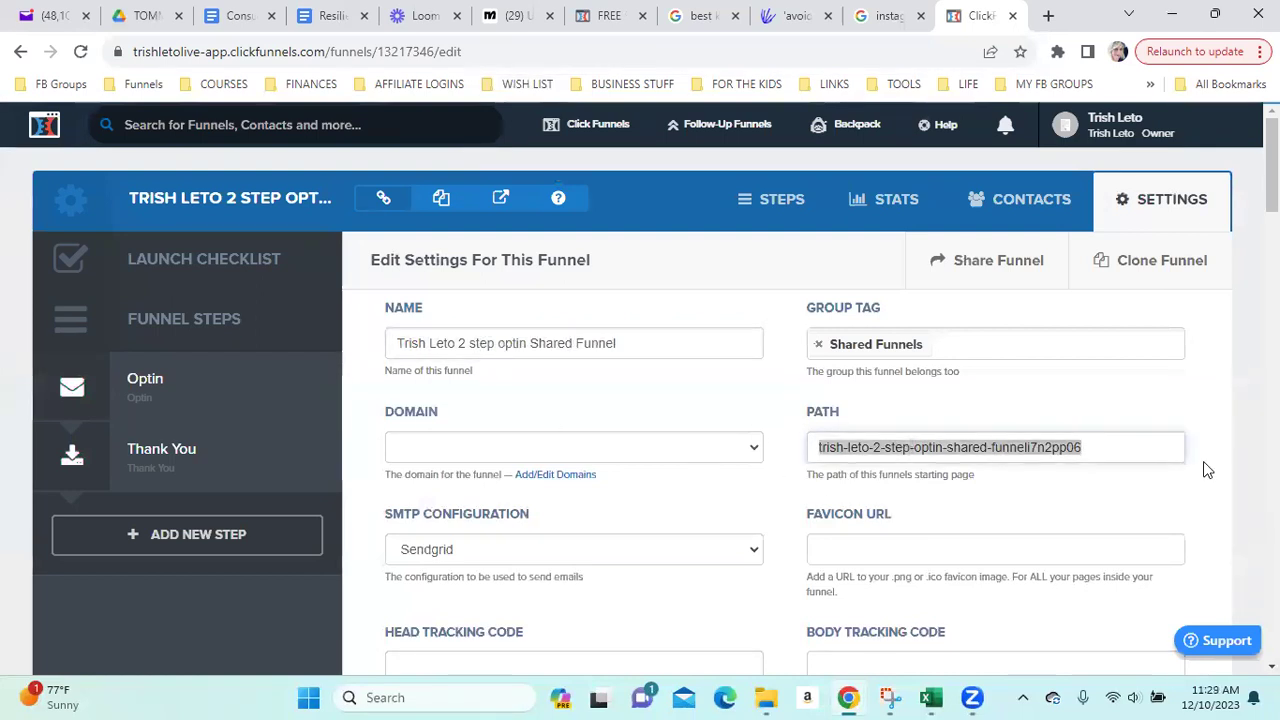
pyautogui.scroll(-20, 1190, 467)
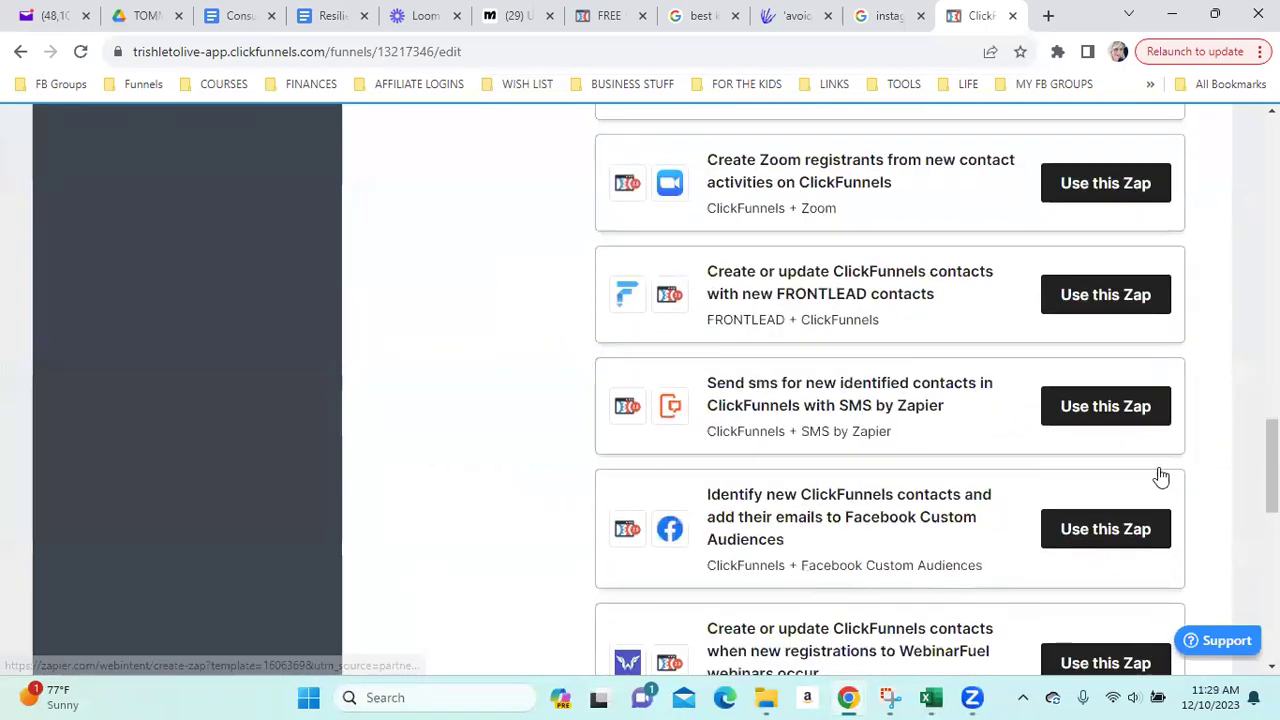
pyautogui.scroll(-5, 1160, 478)
pyautogui.click(1058, 524)
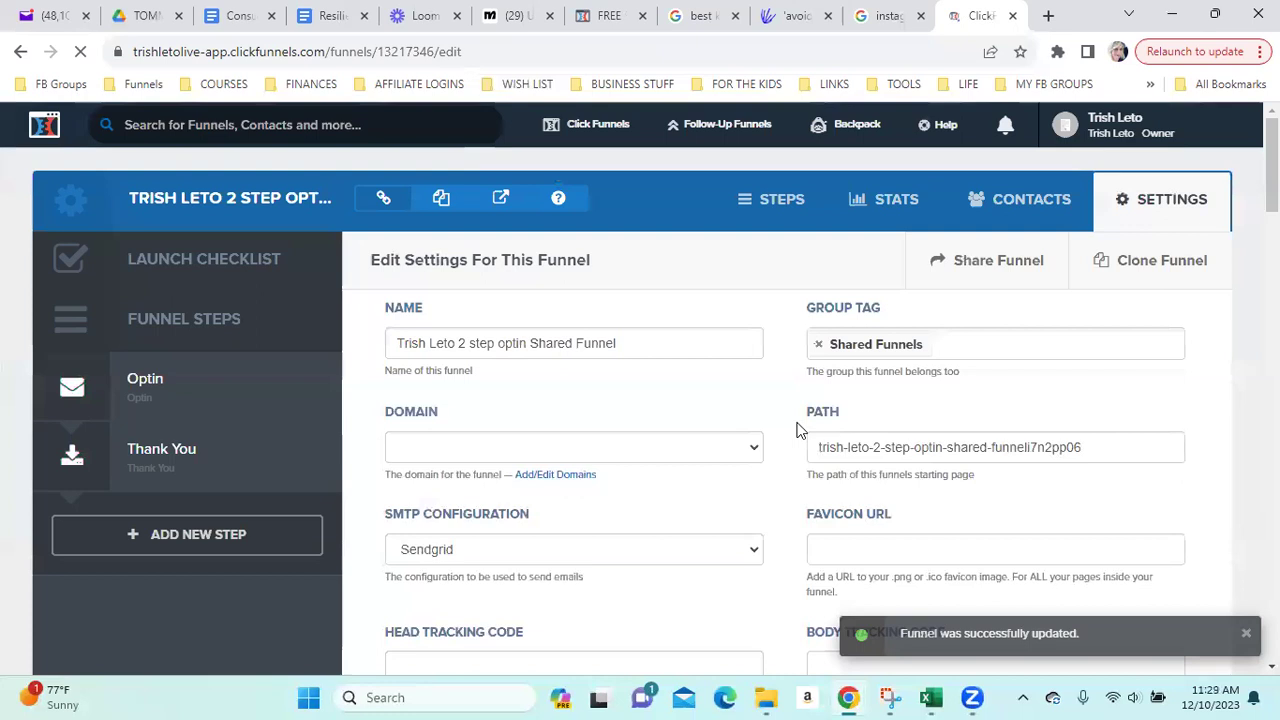
# Review the Optin step's name and path in its publishing settings and update the funnel step.
pyautogui.click(220, 376)
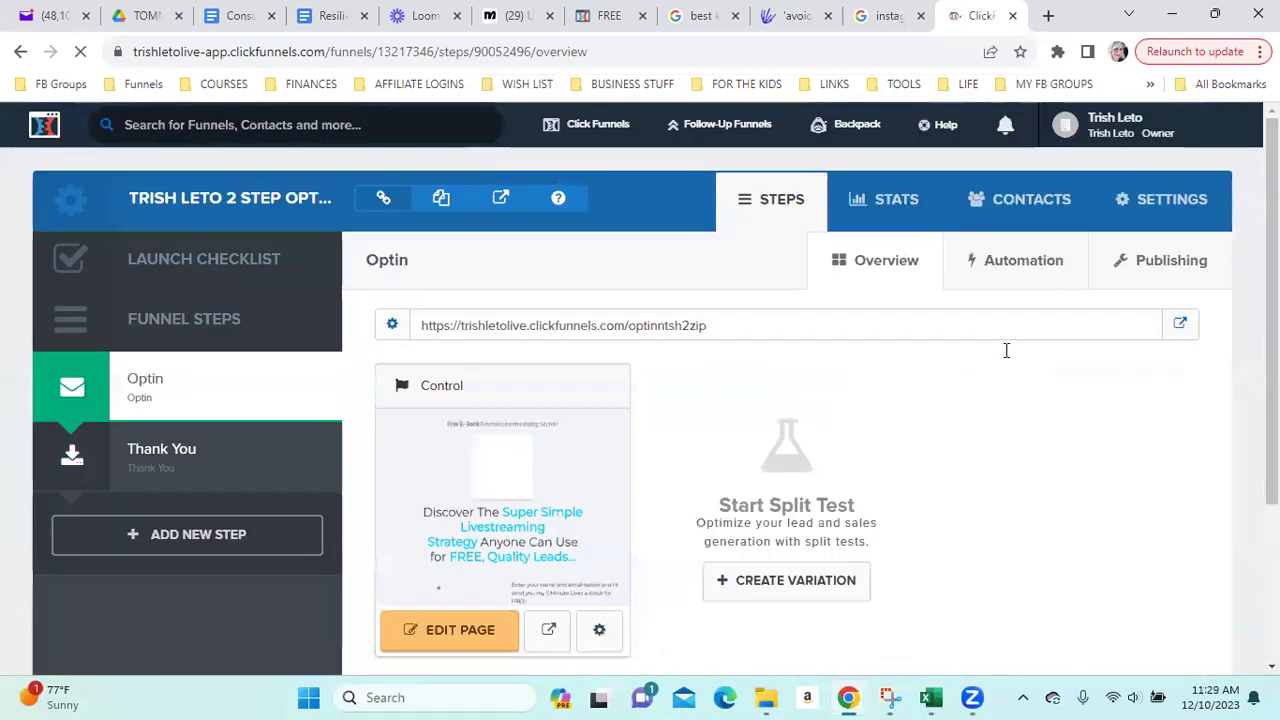
pyautogui.click(1175, 271)
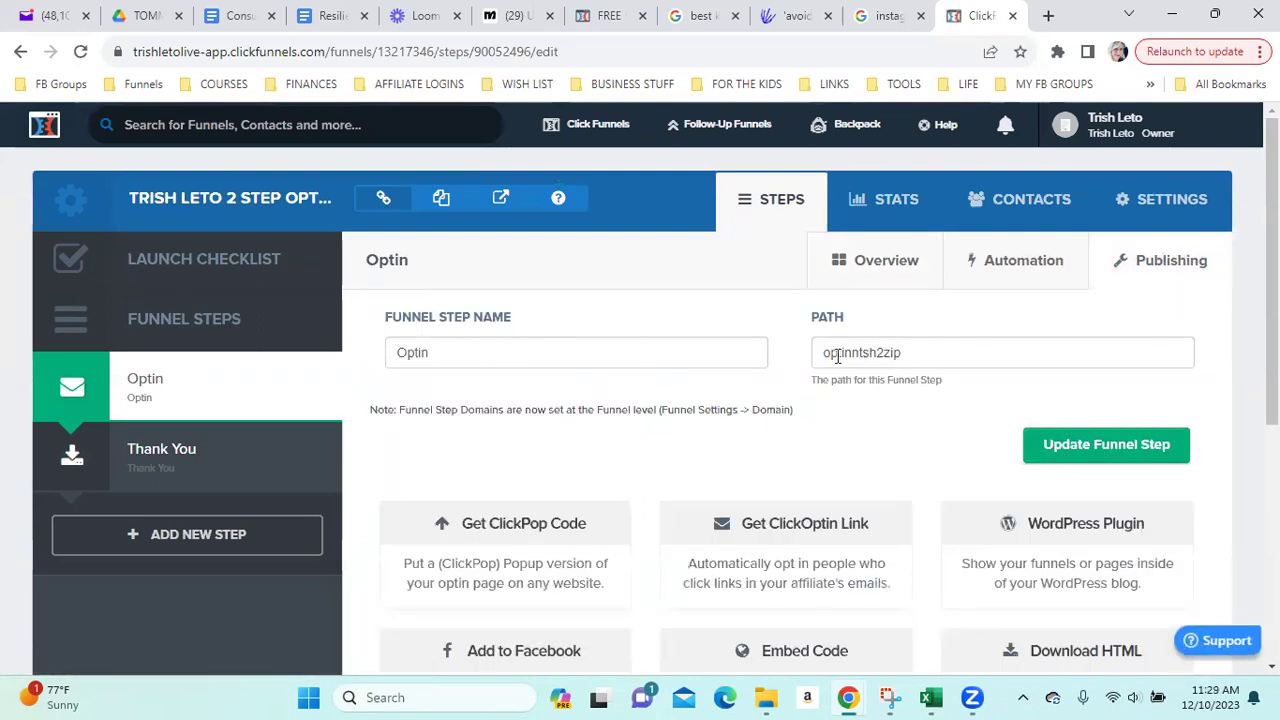
pyautogui.click(1145, 458)
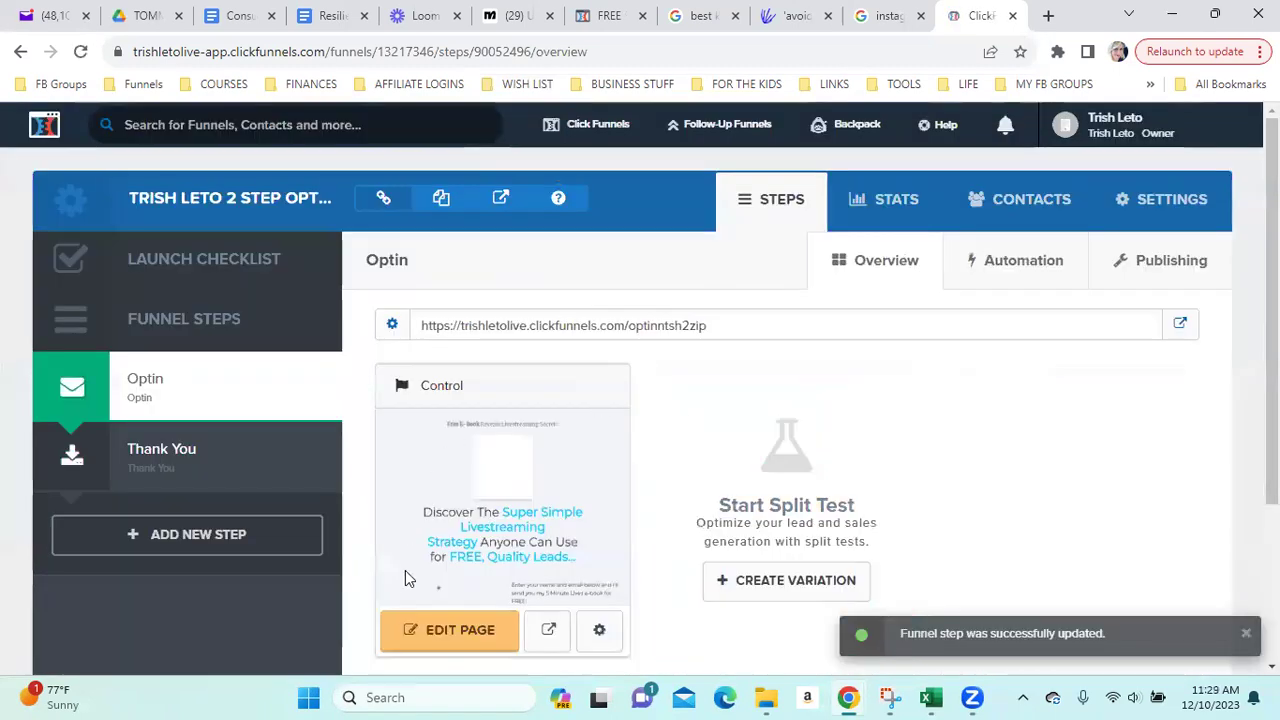
# Open the opt-in page for editing, review its SEO meta data and social image choices, and save the page.
pyautogui.click(420, 634)
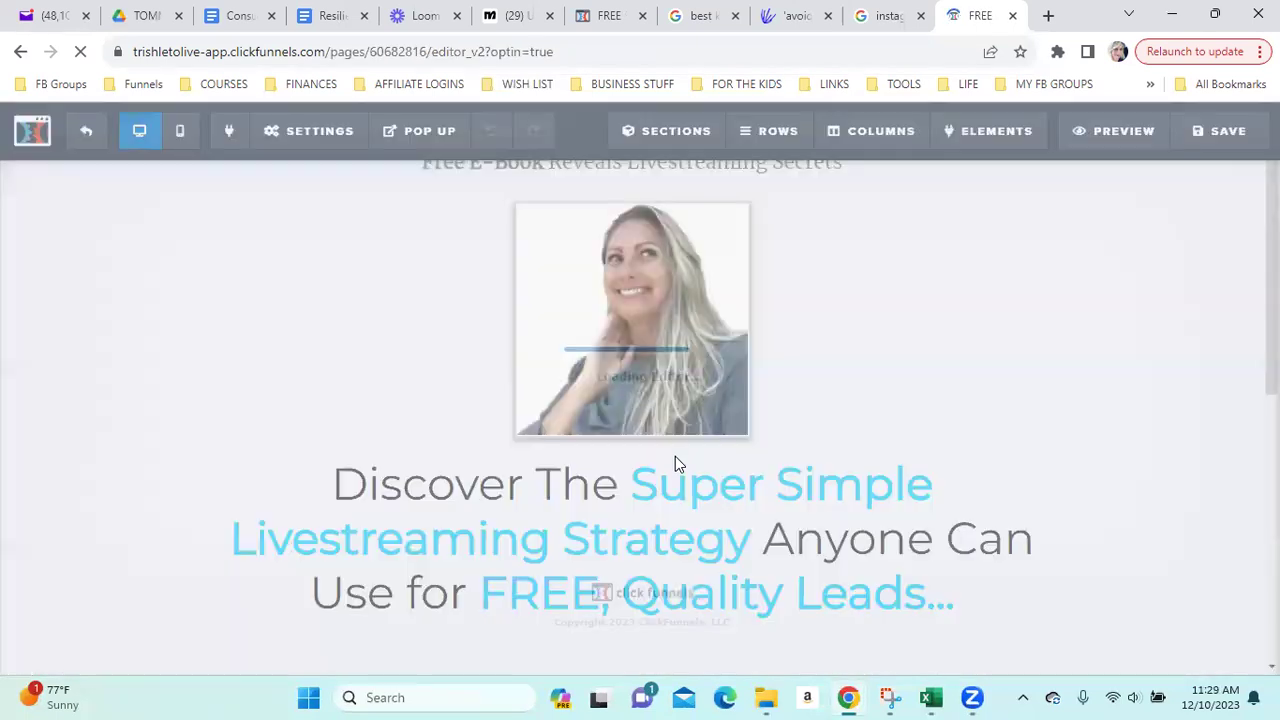
pyautogui.click(314, 130)
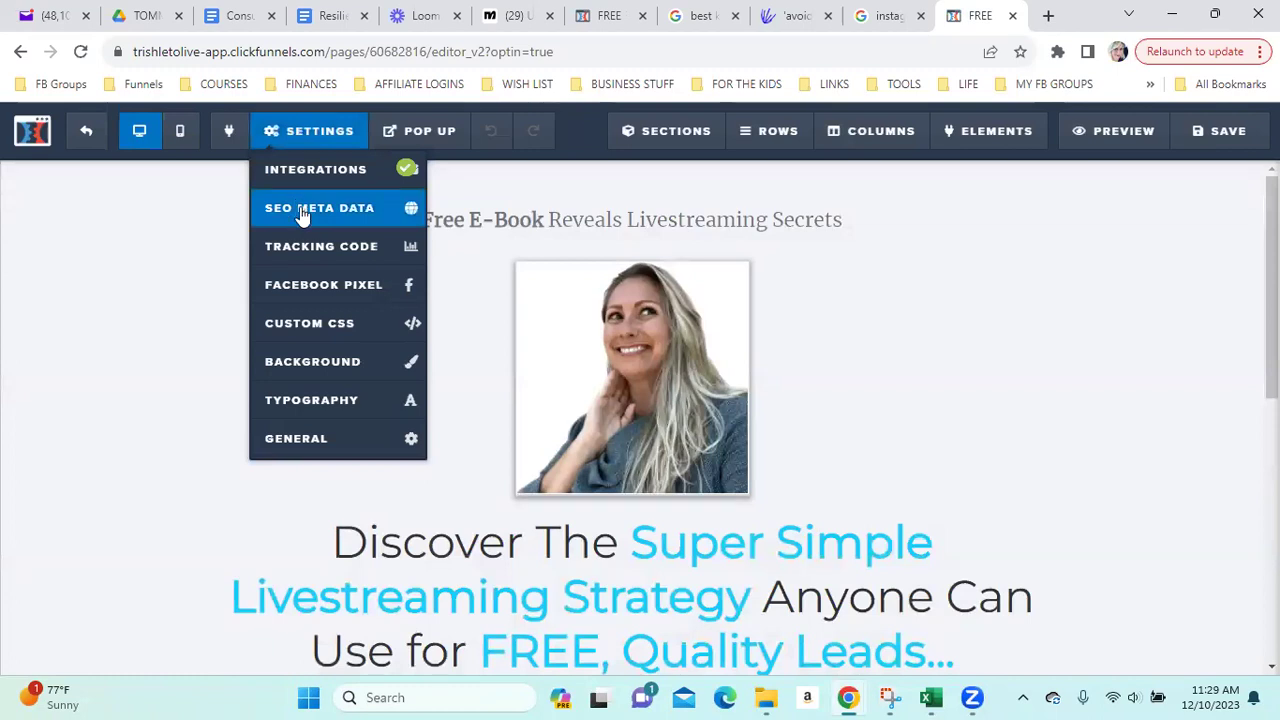
pyautogui.click(303, 216)
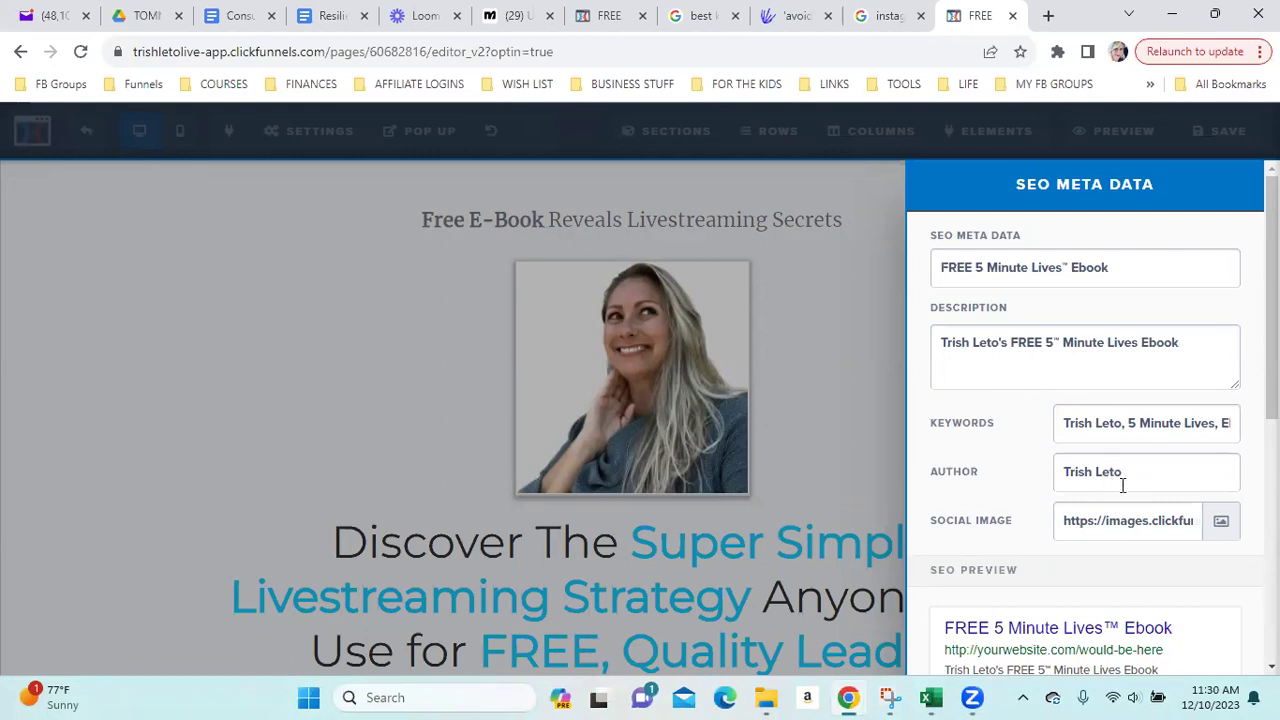
pyautogui.click(1221, 520)
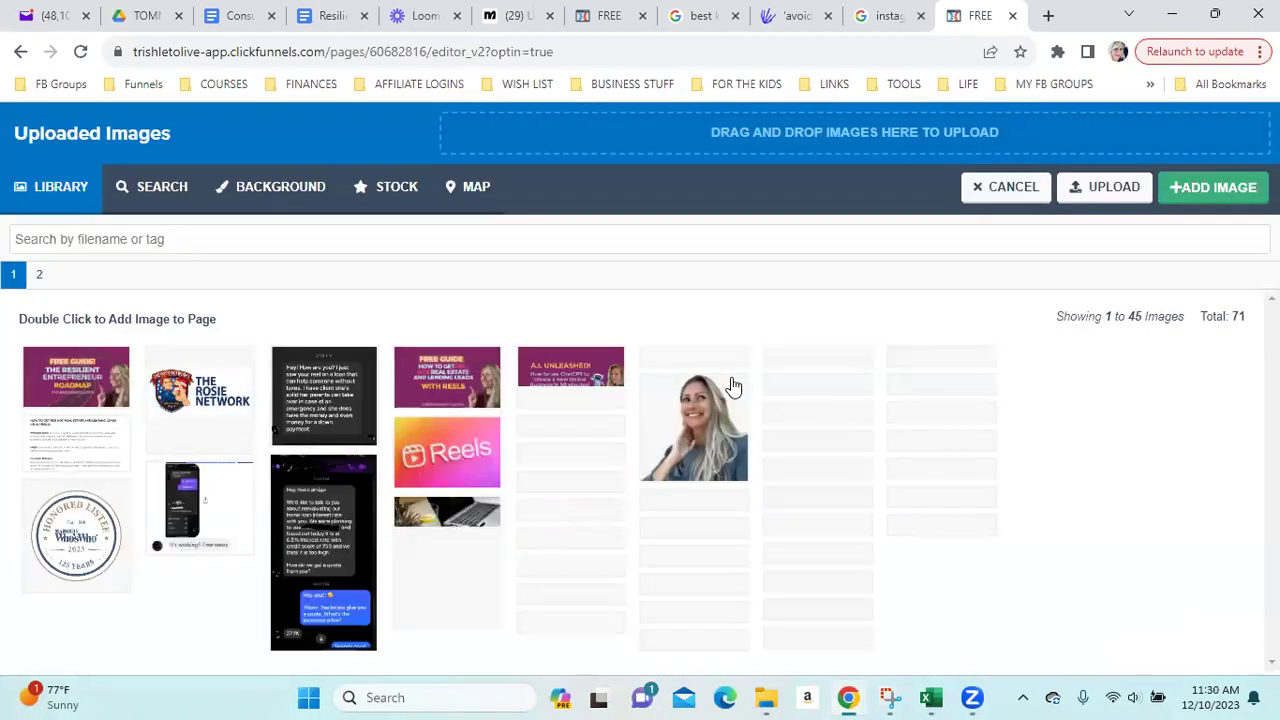
pyautogui.click(980, 186)
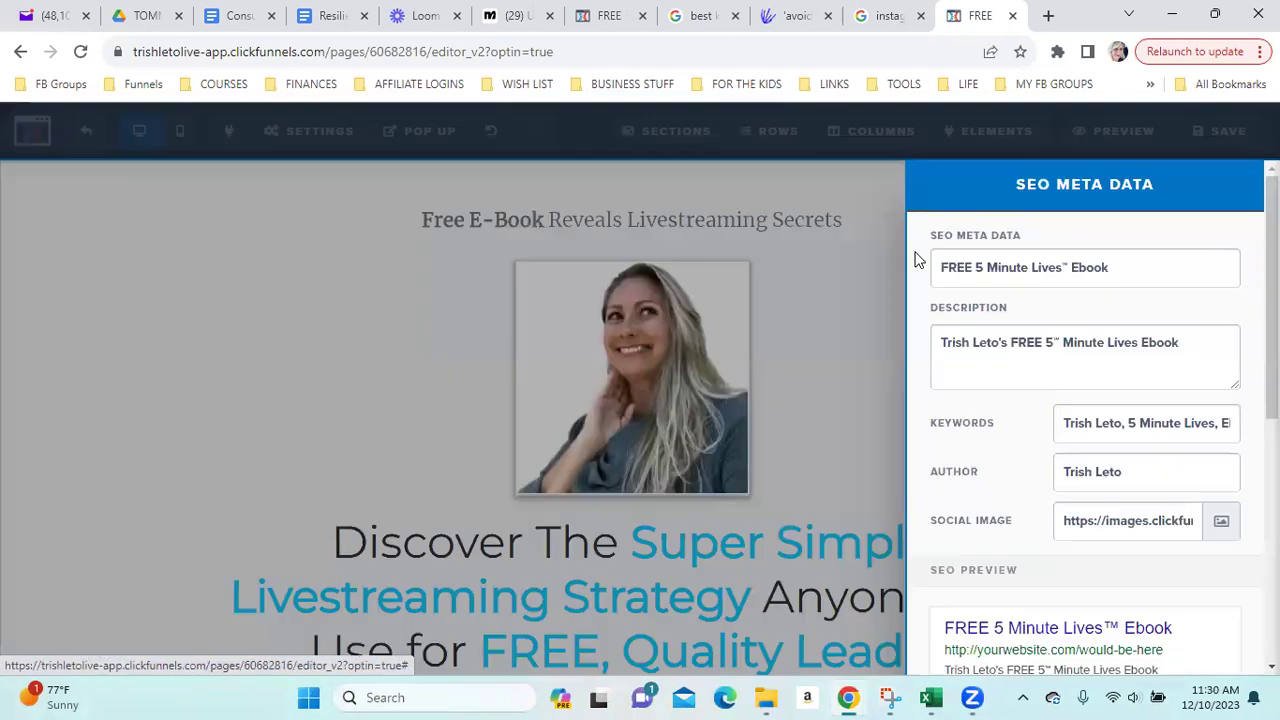
pyautogui.click(853, 336)
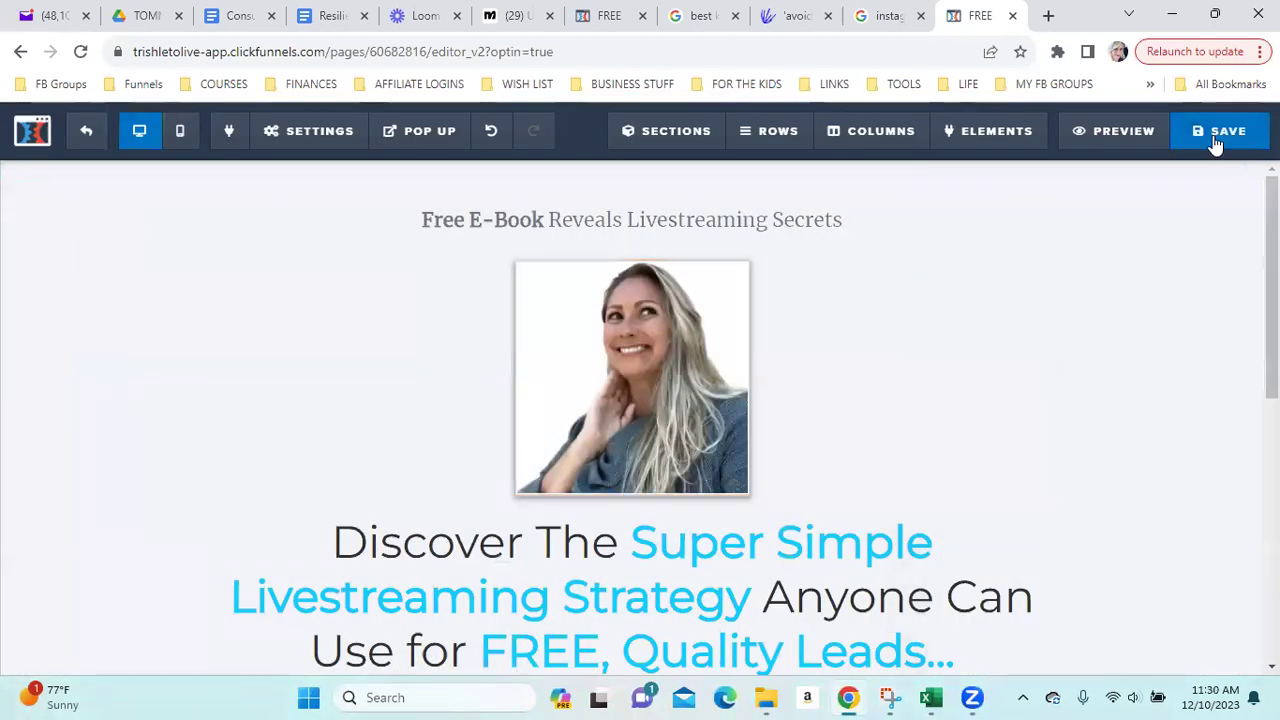
pyautogui.click(1214, 145)
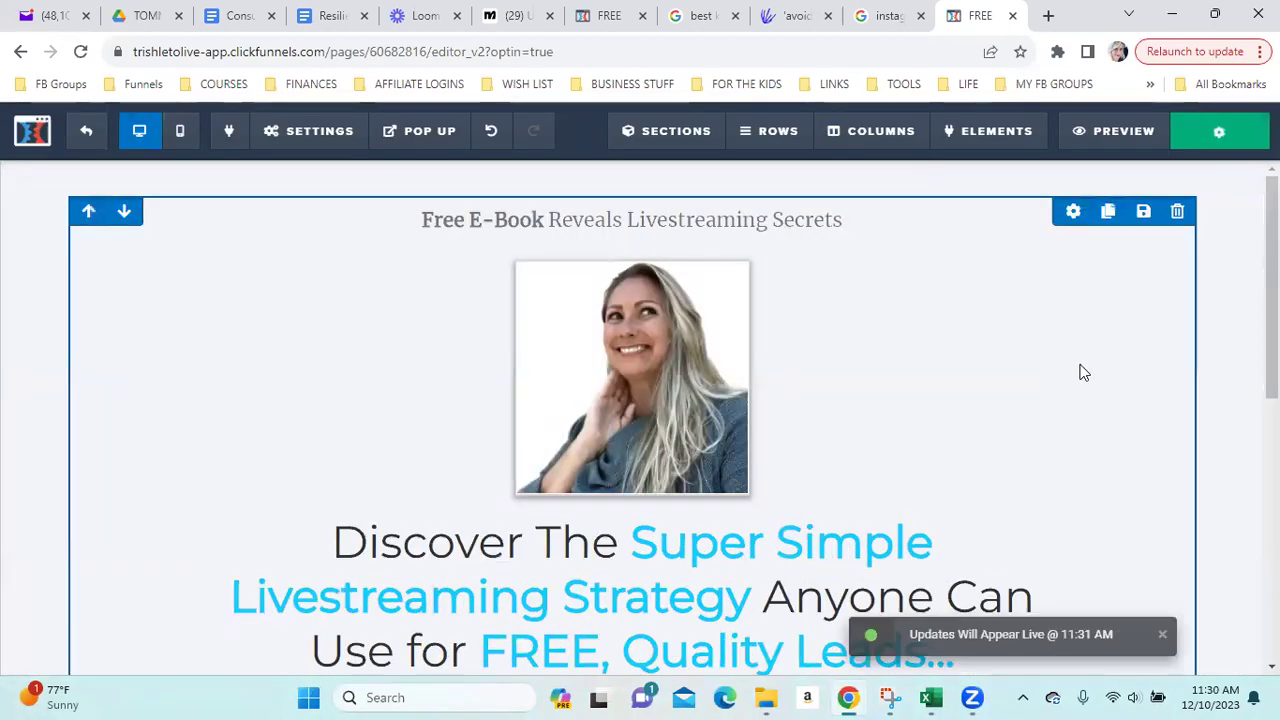
# Preview the opt-in page and inspect its headline, ebook image, sign-up form and privacy footer.
pyautogui.scroll(-5, 1083, 372)
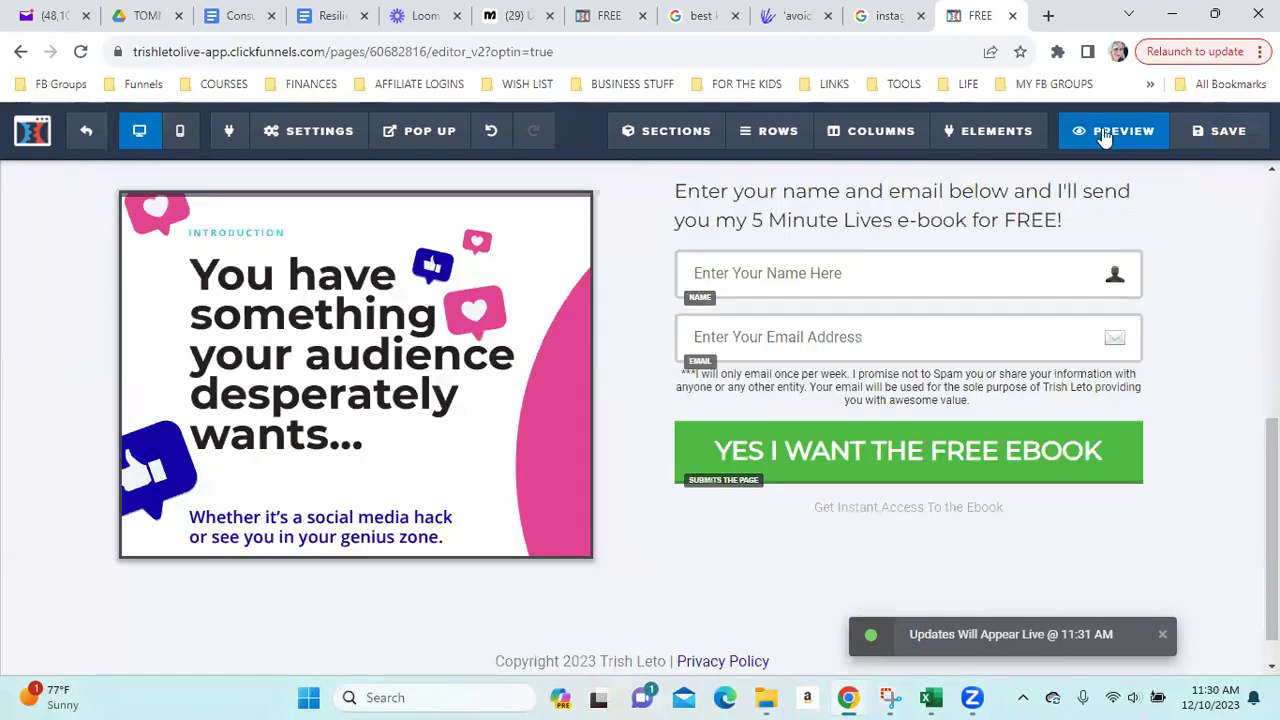
pyautogui.click(1104, 138)
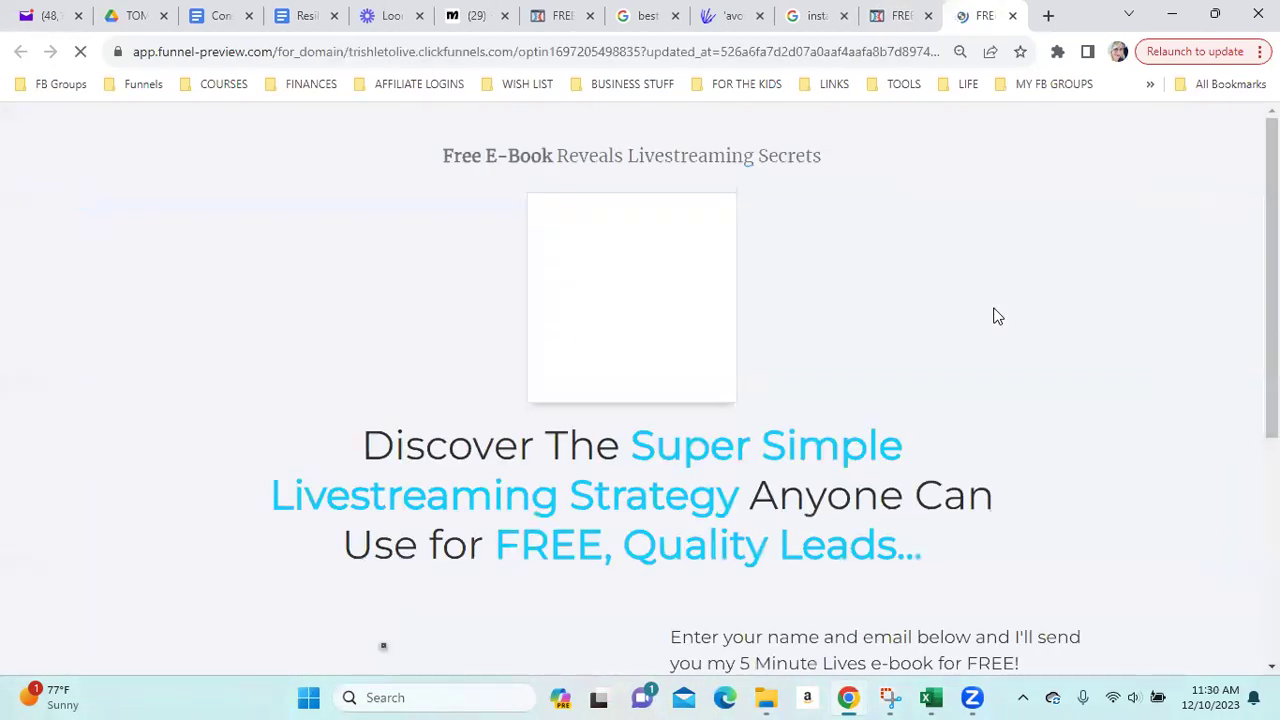
pyautogui.scroll(-3, 1072, 314)
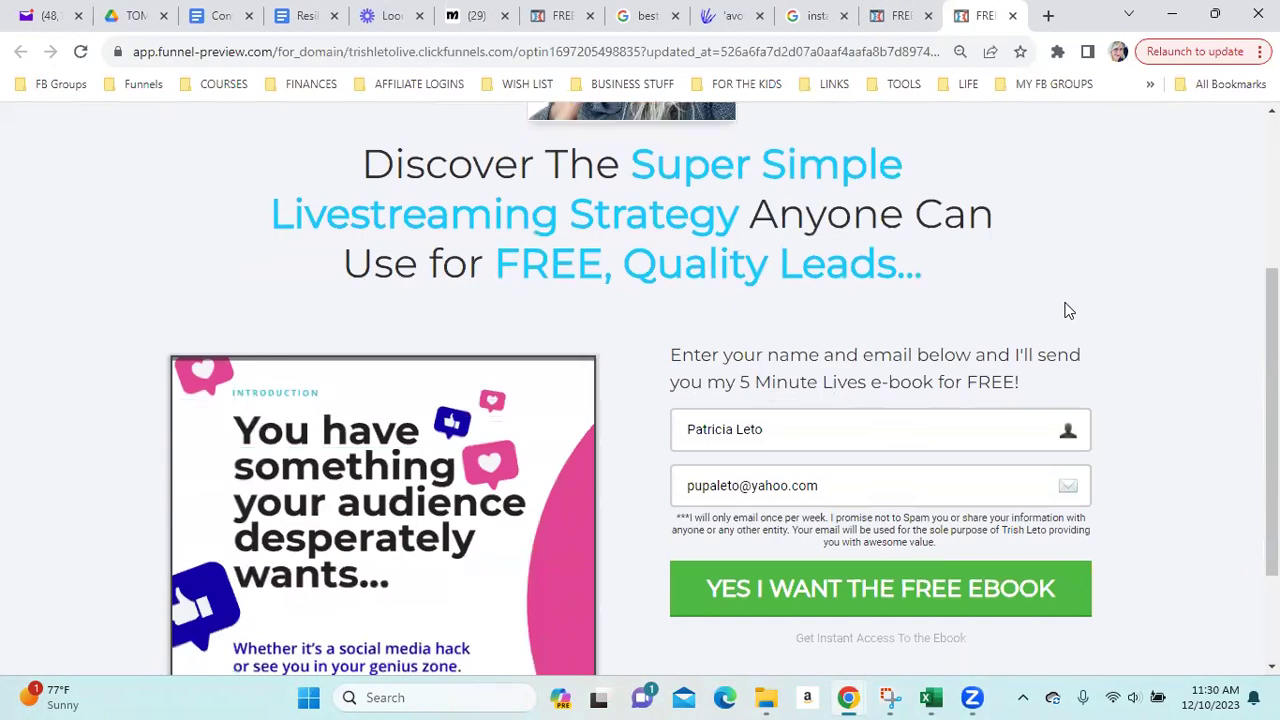
pyautogui.scroll(-2, 1066, 300)
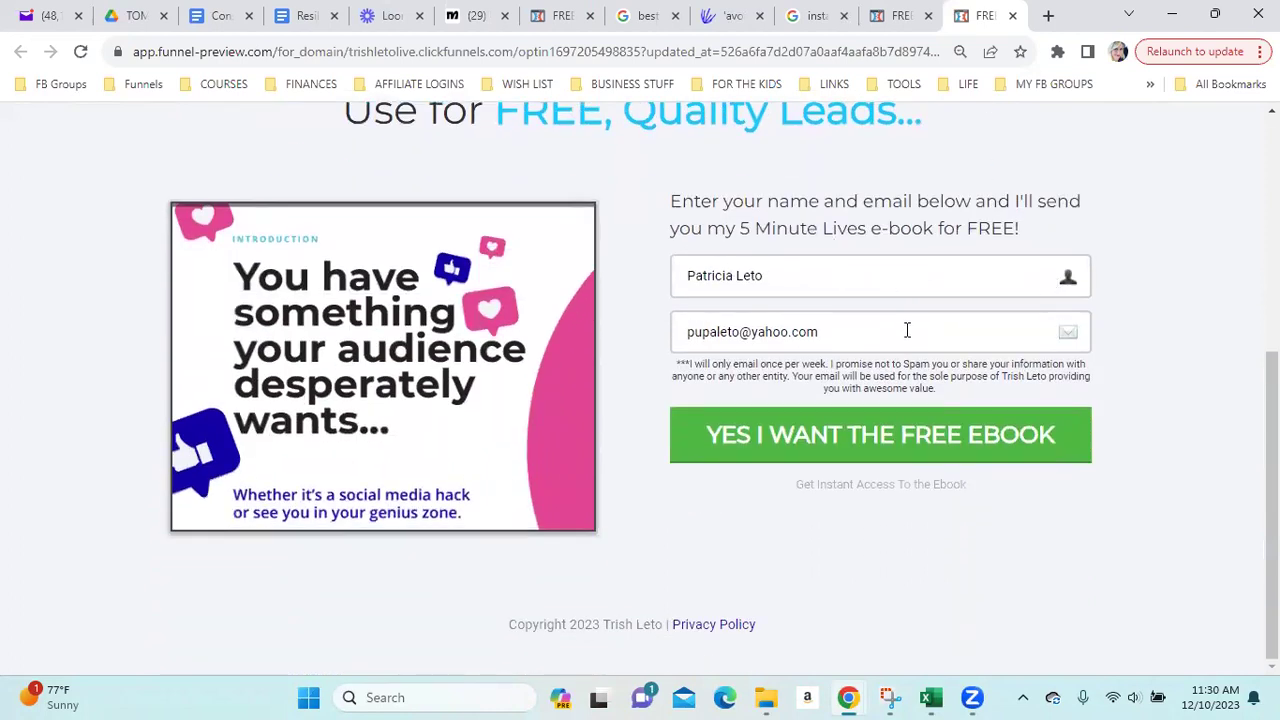
pyautogui.scroll(5, 986, 323)
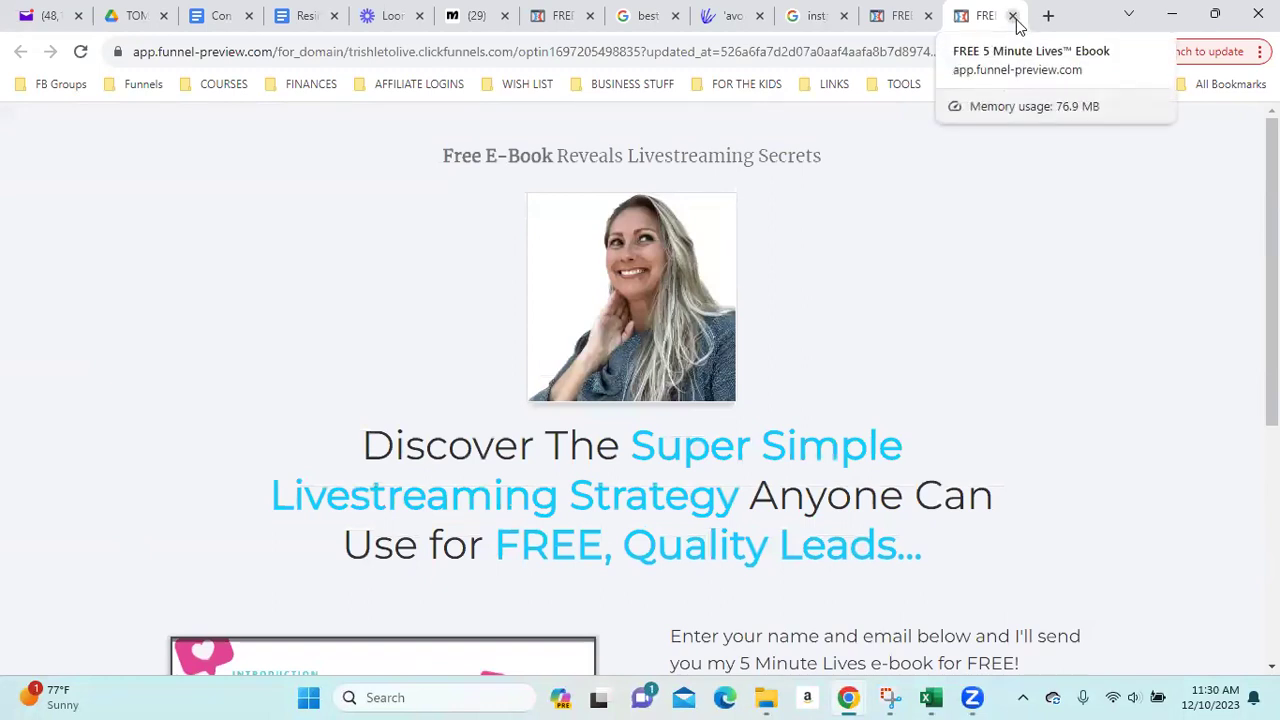
pyautogui.click(1013, 18)
# Save the opt-in page and exit its editor, and switch to the Resilient Entrepreneur Guide document.
pyautogui.click(1232, 138)
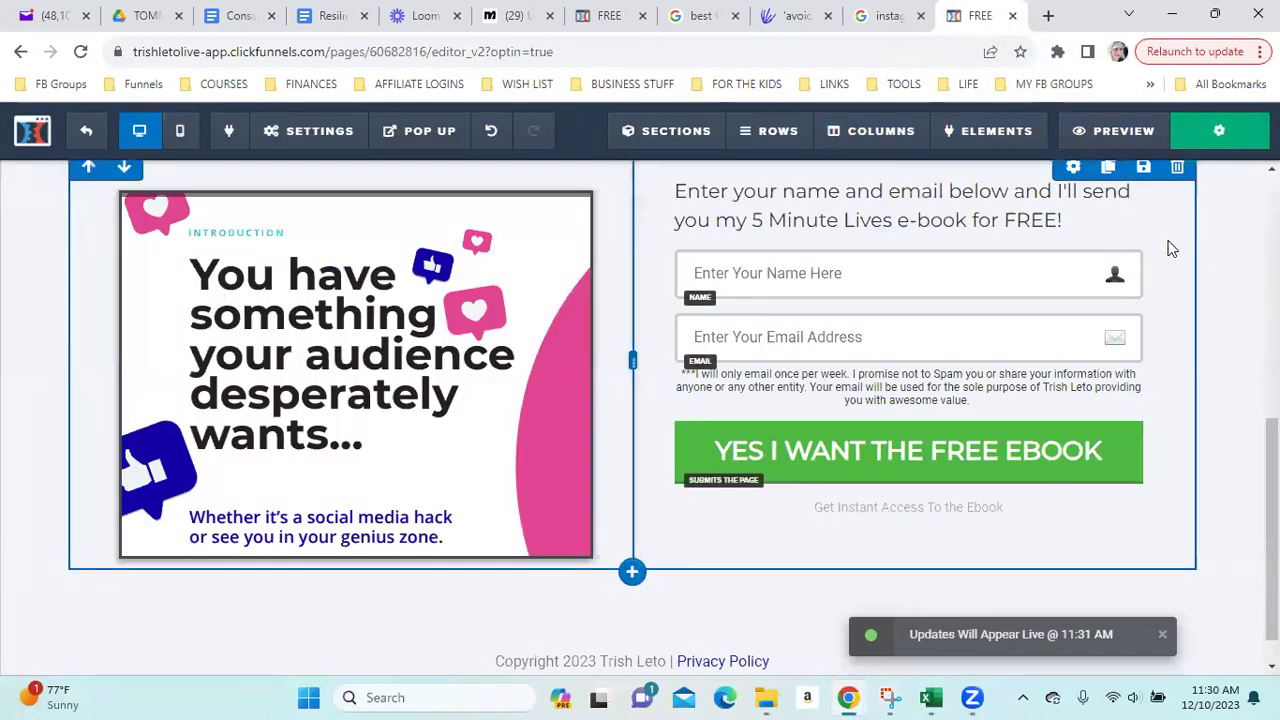
pyautogui.scroll(6, 1170, 246)
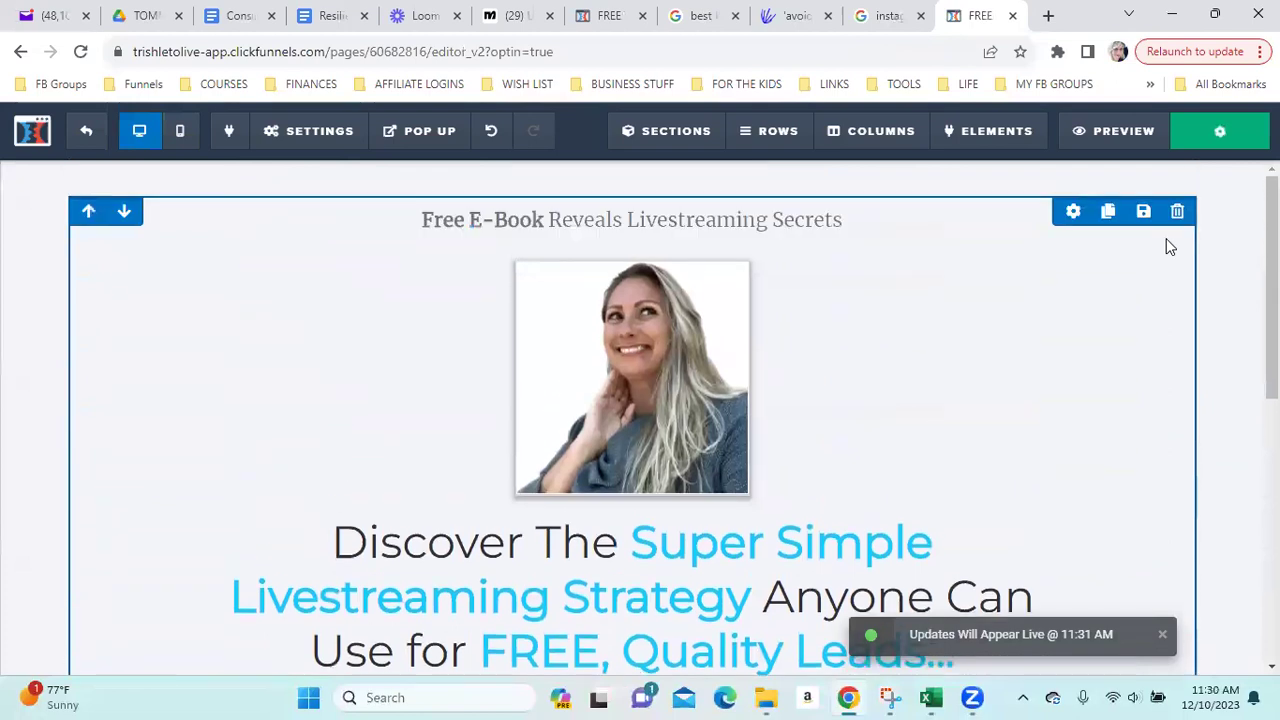
pyautogui.click(90, 135)
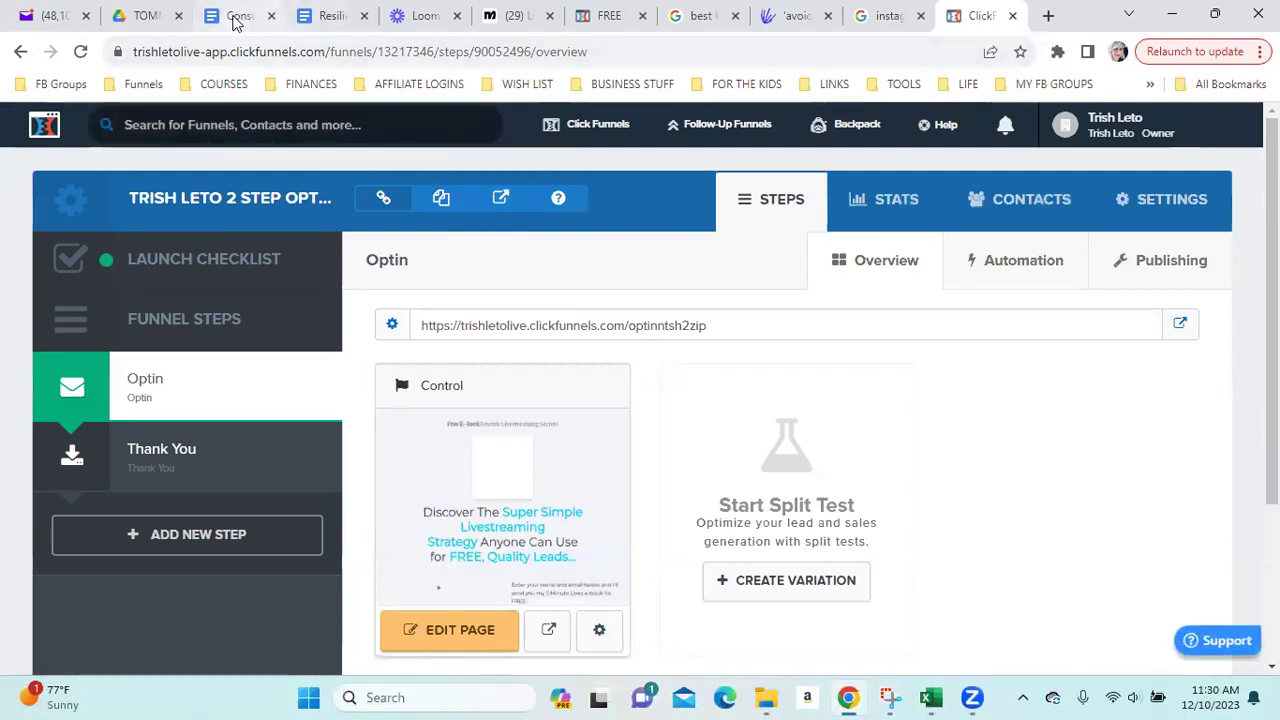
pyautogui.click(333, 18)
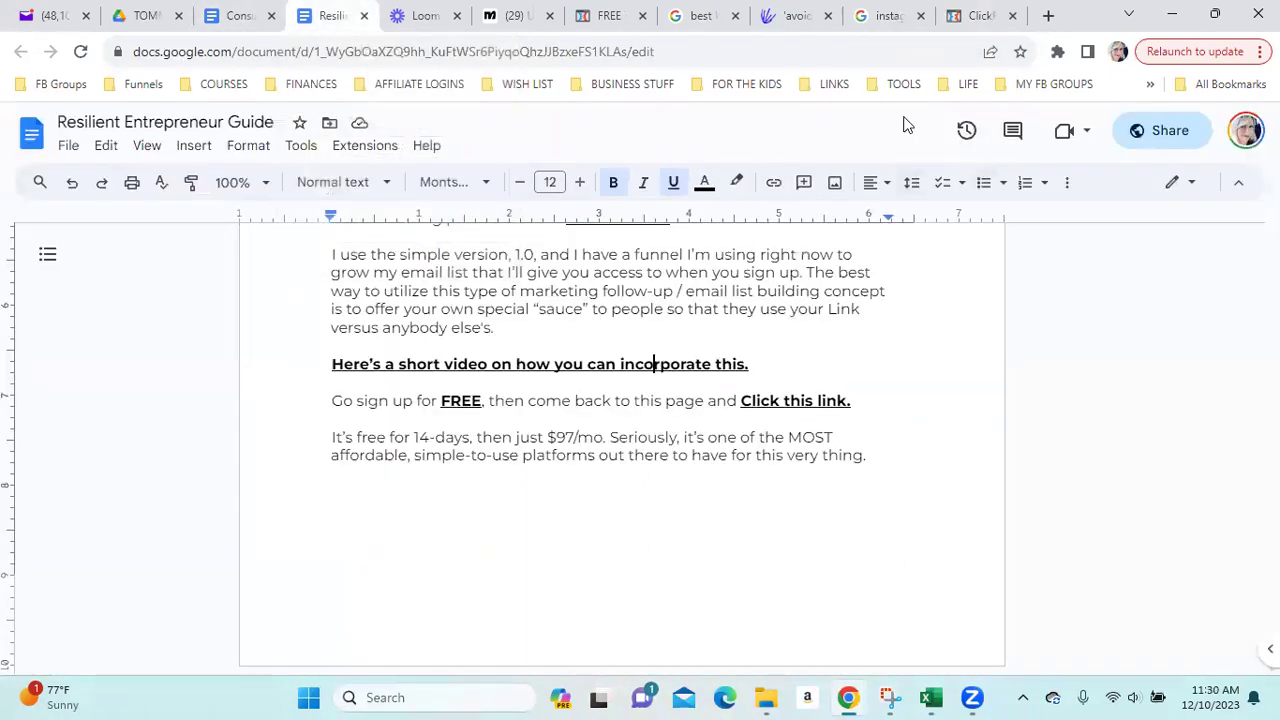